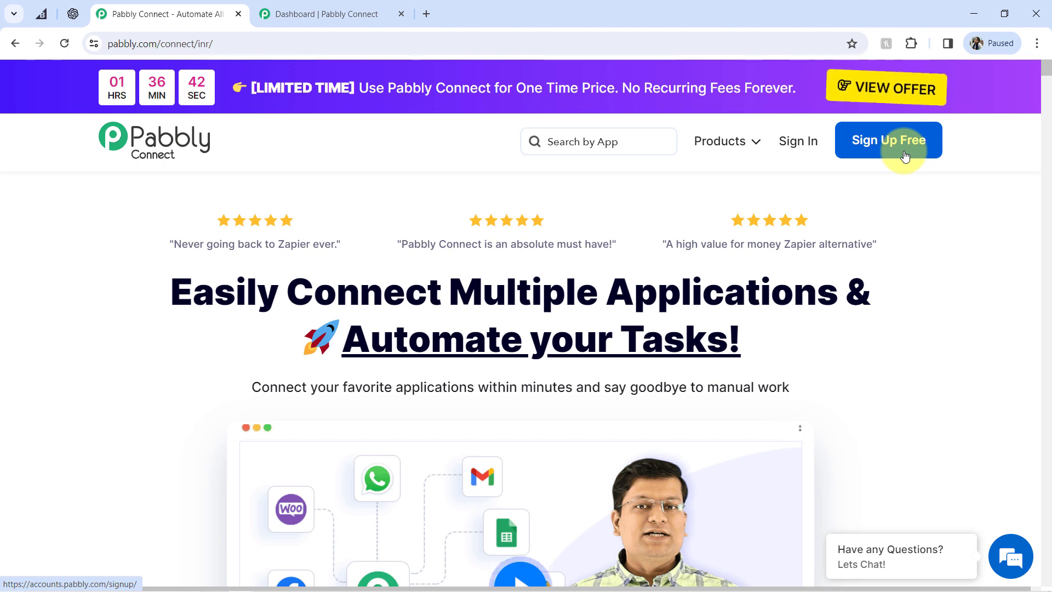
# - Look over the OpenAI documentation overview page, then the BigCommerce store's product list
pyautogui.click(73, 13)
pyautogui.moveTo(143, 44); pyautogui.dragTo(226, 49)
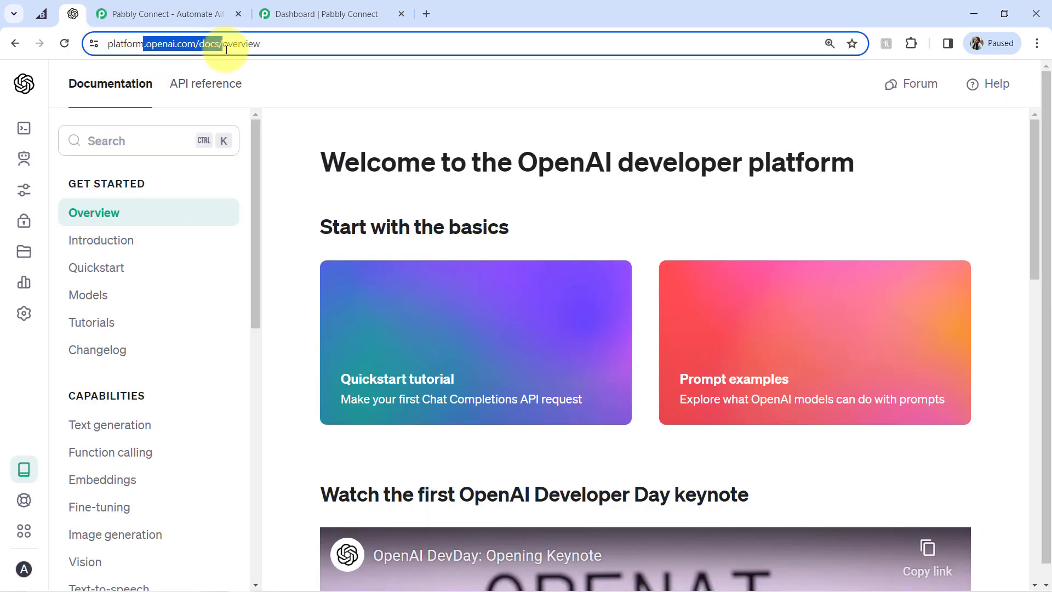
pyautogui.click(42, 14)
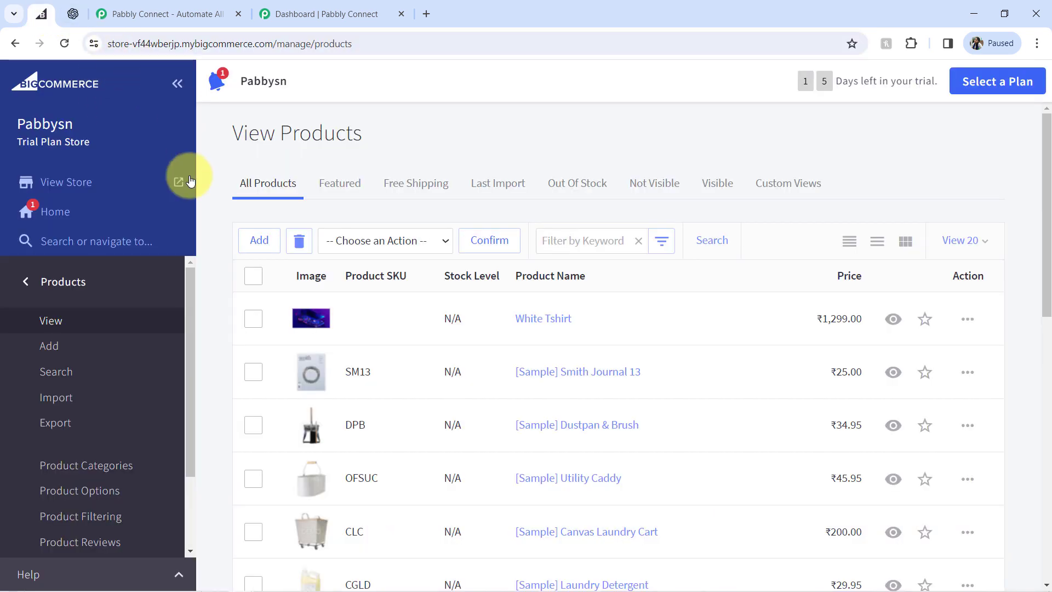
# - From the Pabbly Connect dashboard, create a workflow named "Generate Descriptions for BigCommerce Products using OpenAI" in the Main Workflows folder
pyautogui.click(334, 13)
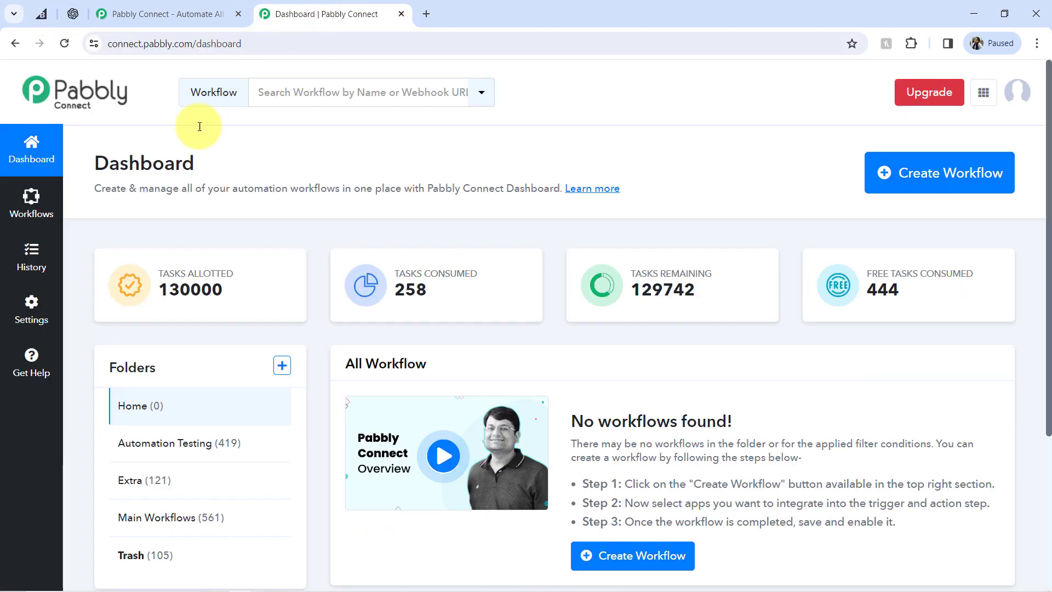
pyautogui.doubleClick(156, 159)
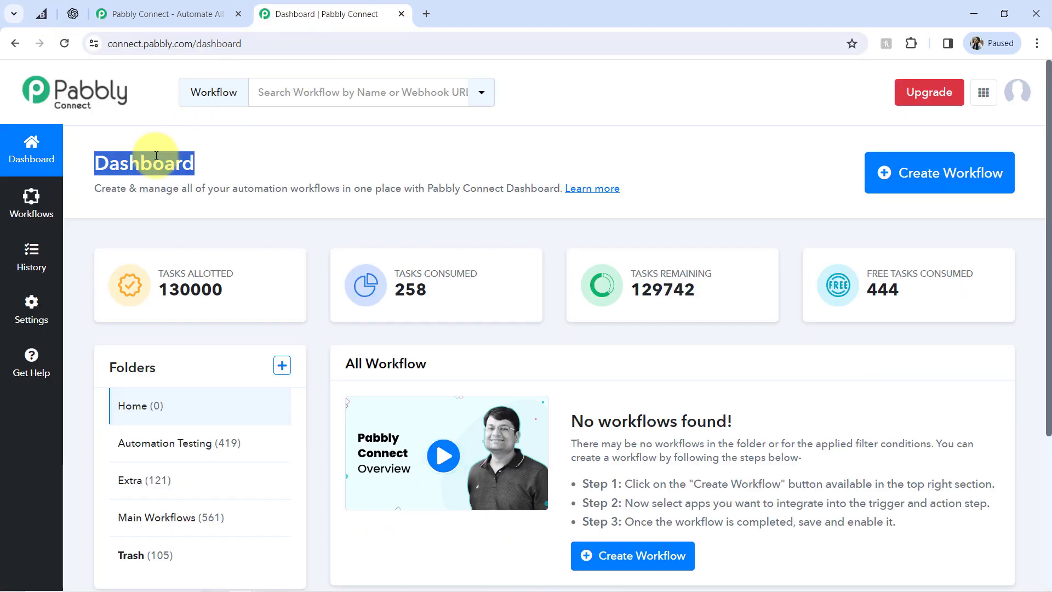
pyautogui.click(926, 173)
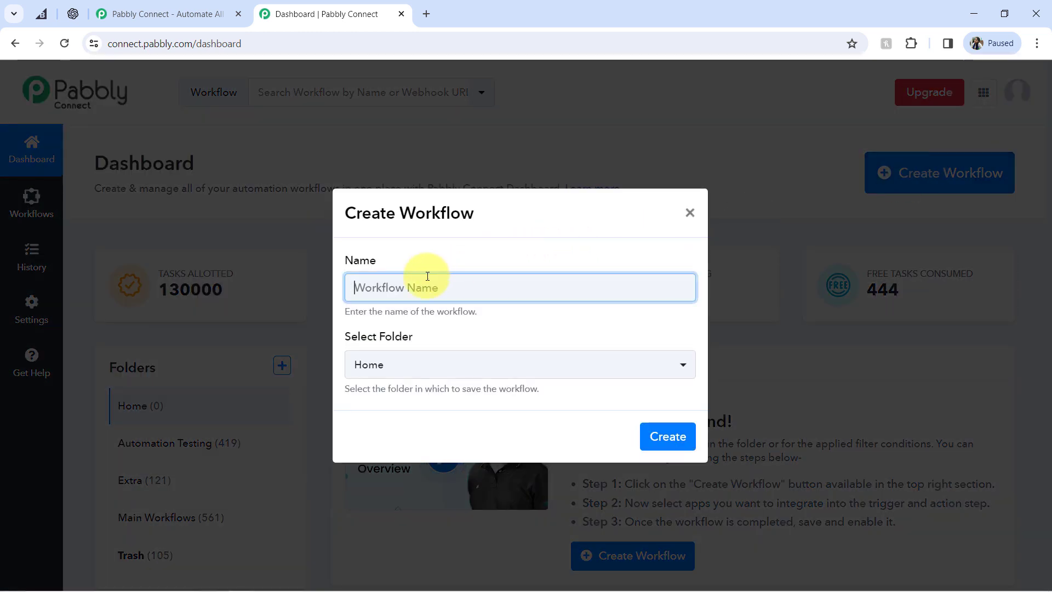
pyautogui.write('Generate Descriptions for BigCommerce Products using OpenAI')
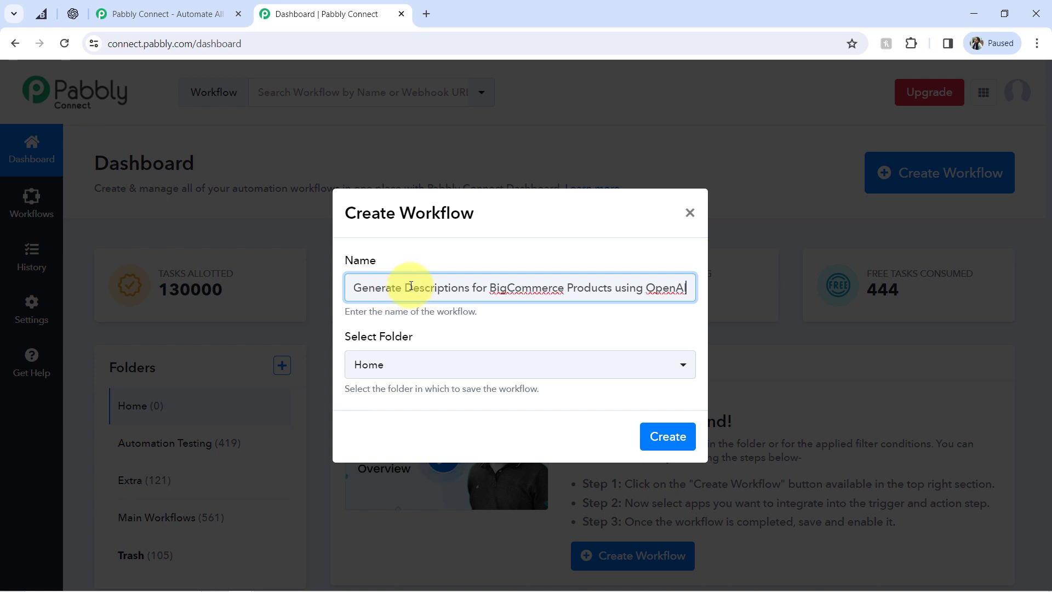
pyautogui.moveTo(357, 337); pyautogui.dragTo(408, 338)
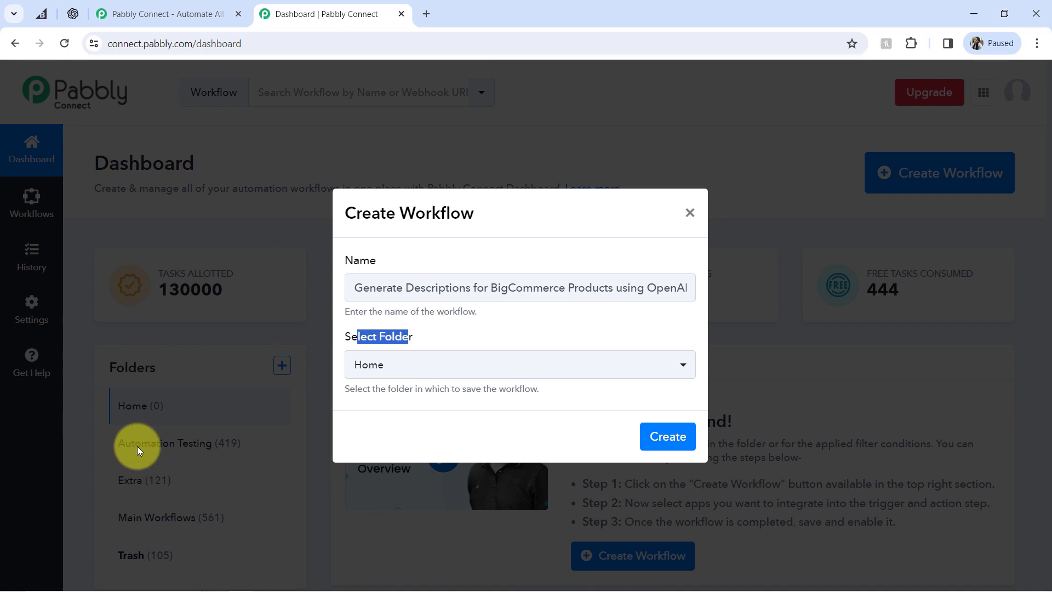
pyautogui.click(377, 366)
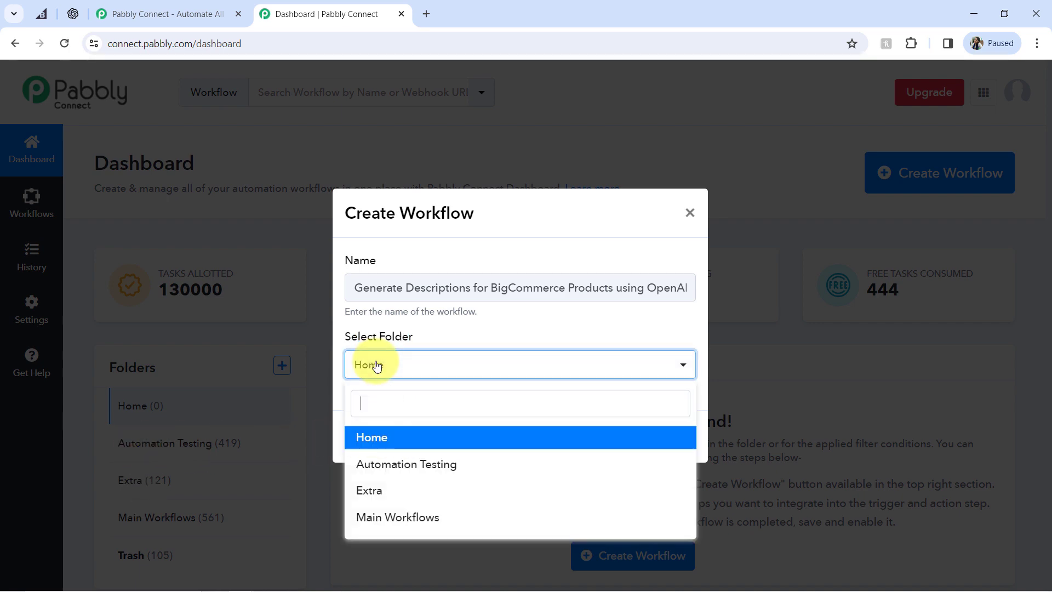
pyautogui.click(382, 514)
pyautogui.click(679, 436)
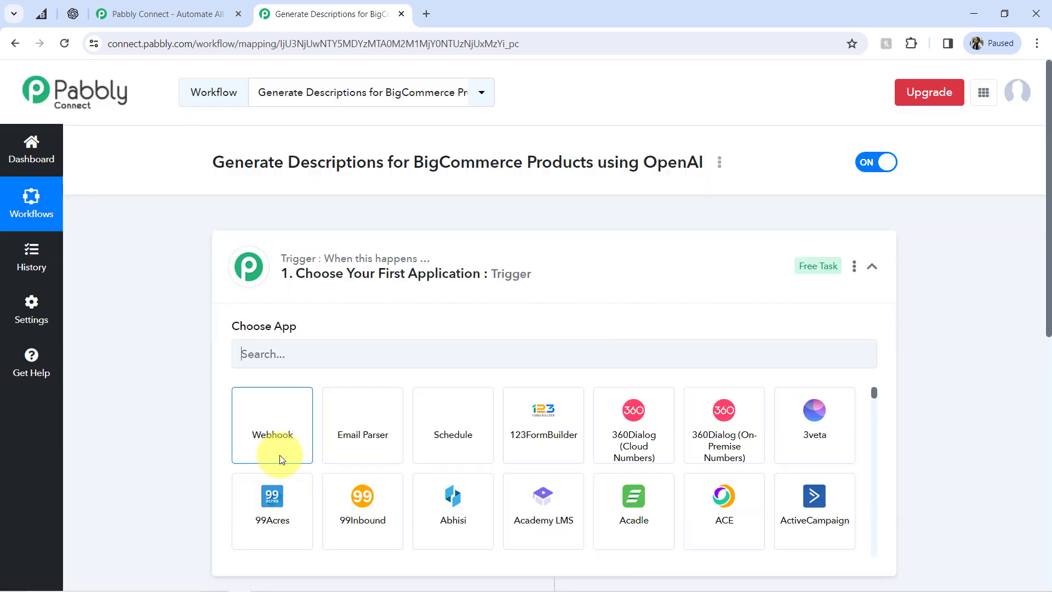
# - Choose BigCommerce as the trigger application of the workflow
pyautogui.click(329, 278)
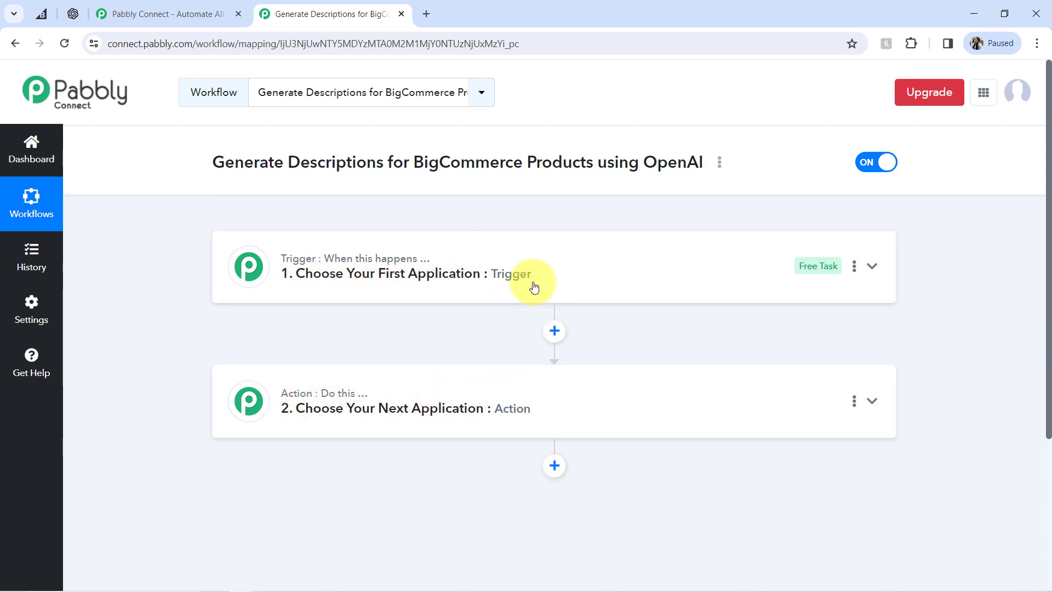
pyautogui.click(498, 295)
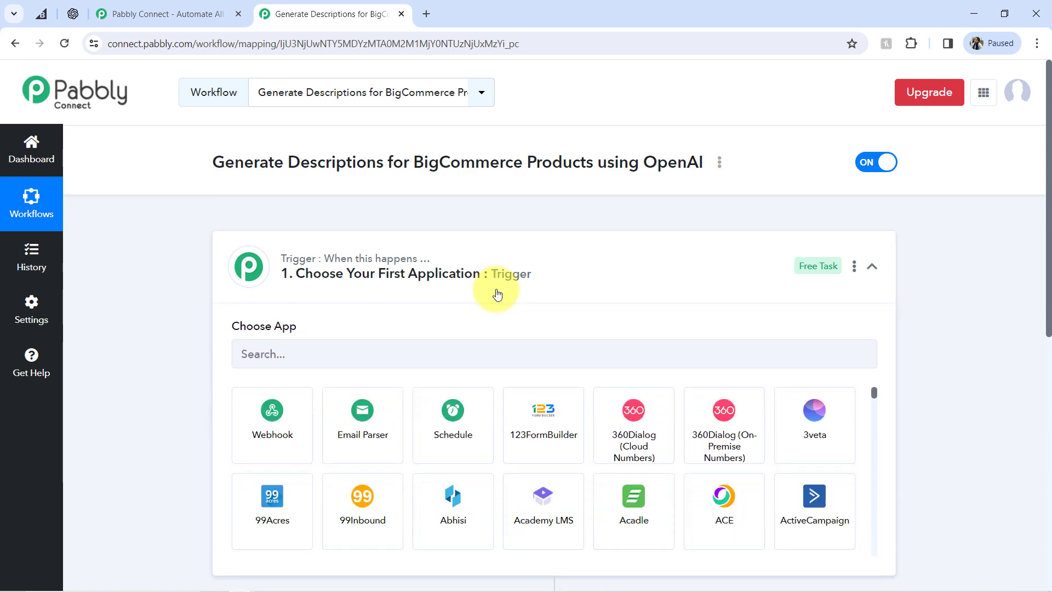
pyautogui.moveTo(235, 163); pyautogui.dragTo(515, 160)
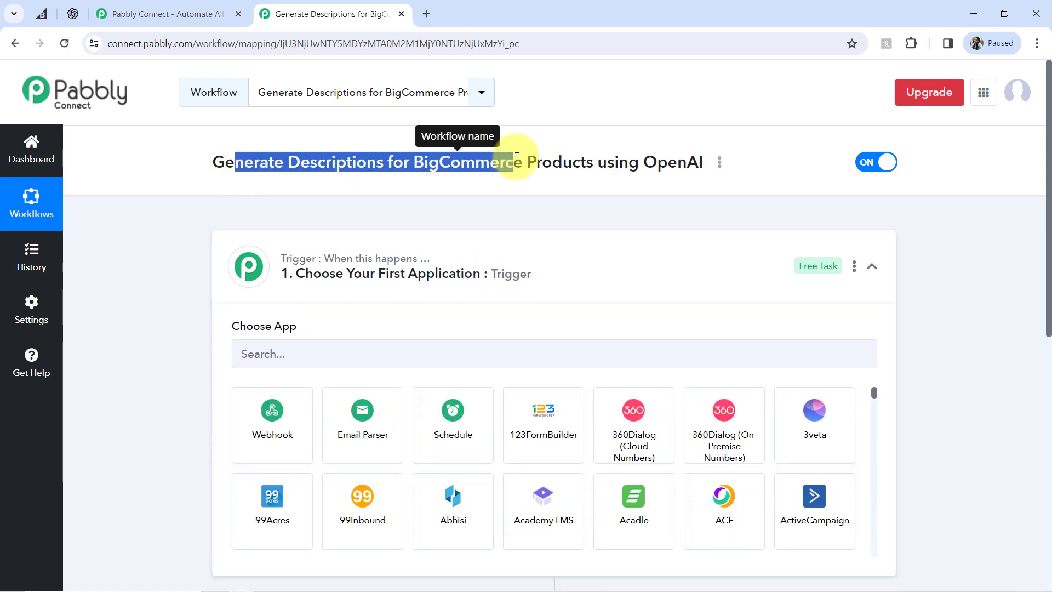
pyautogui.click(275, 353)
pyautogui.write('bigc')
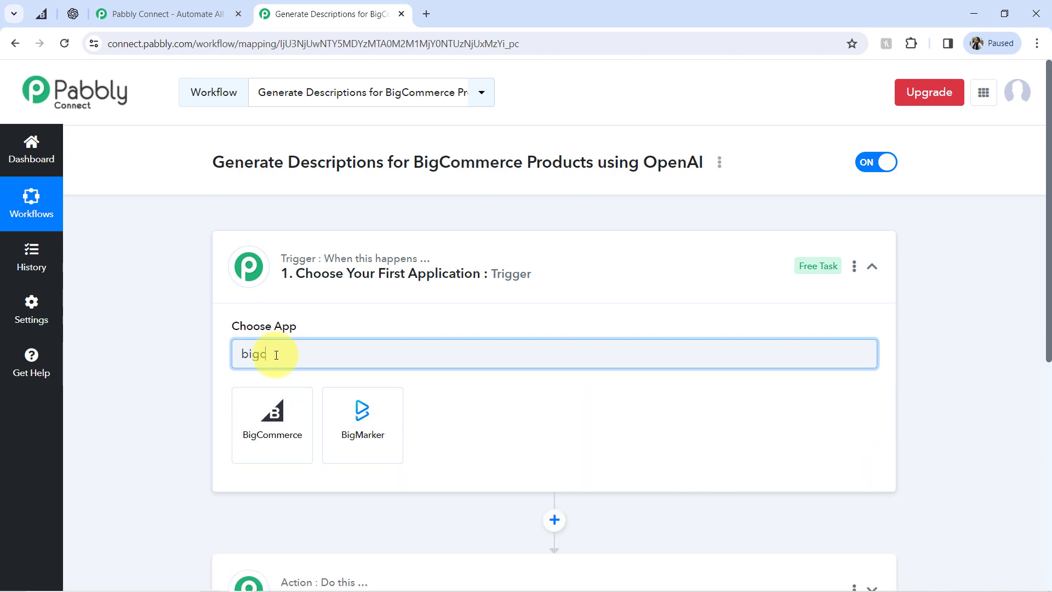
pyautogui.click(271, 417)
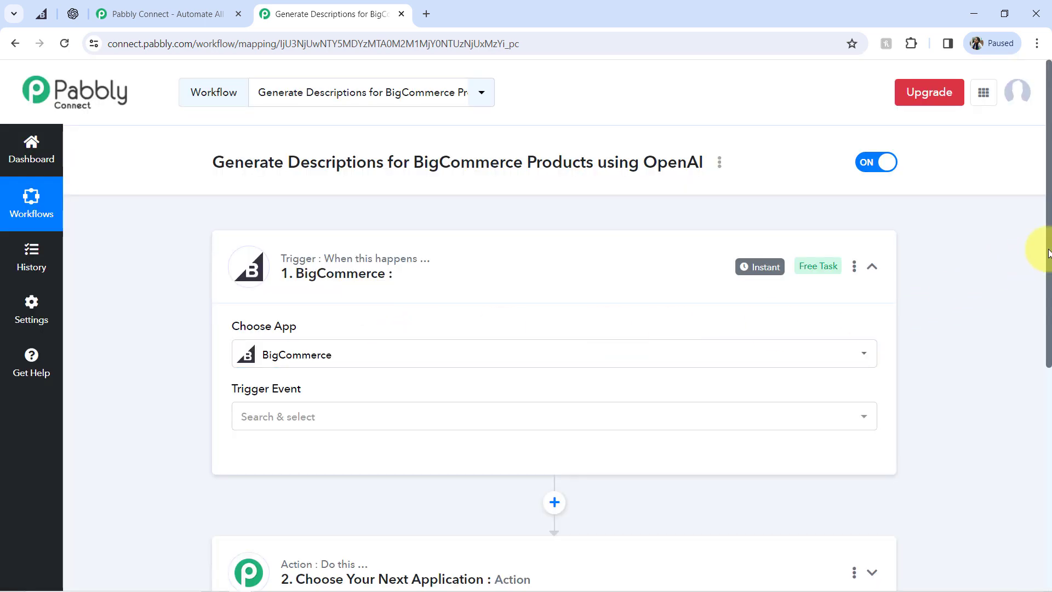
# - Choose OpenAI (ChatGPT, DALL-E) as the application for the workflow's first action step
pyautogui.moveTo(1048, 254); pyautogui.dragTo(1026, 369)
pyautogui.click(383, 327)
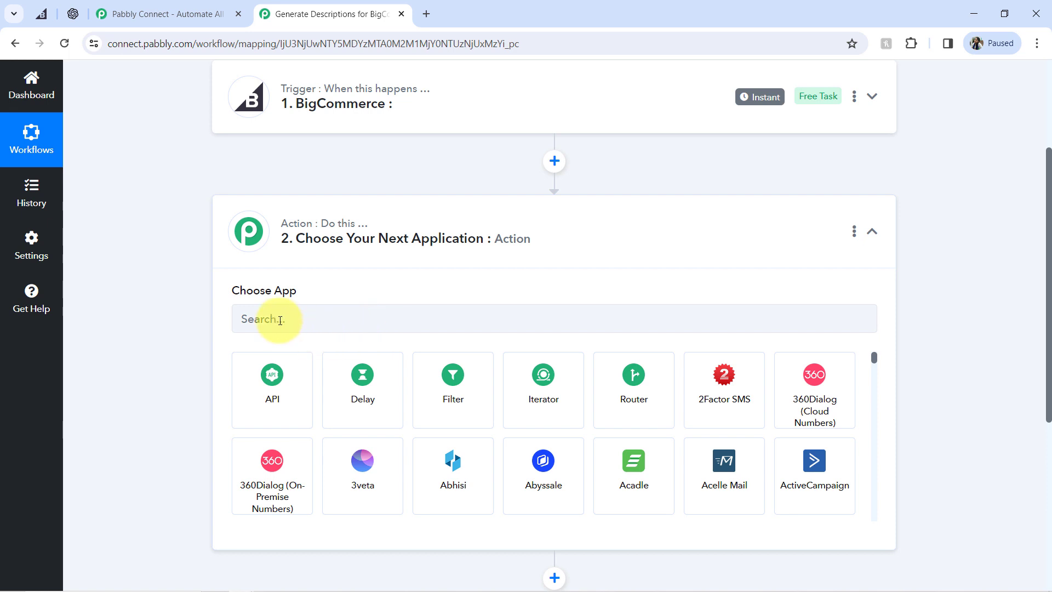
pyautogui.click(281, 320)
pyautogui.write('open')
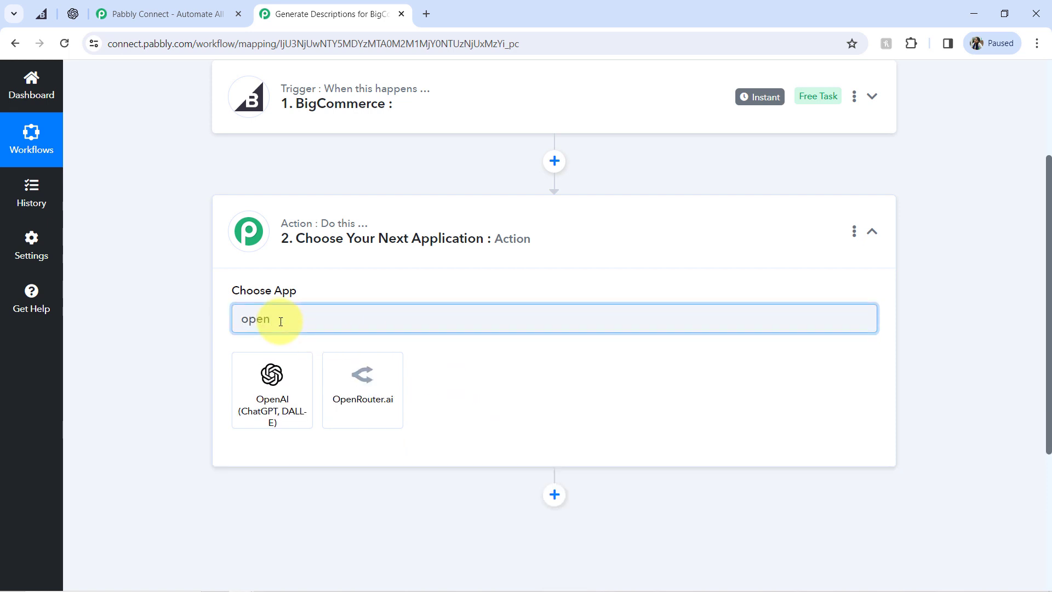
pyautogui.click(264, 398)
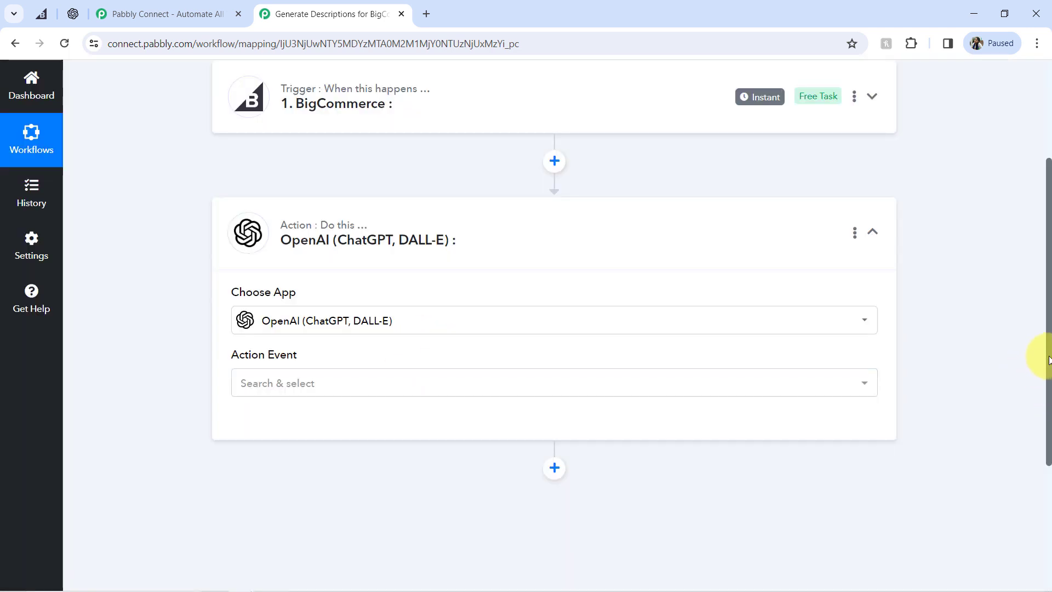
# - Add another action step below the OpenAI step and choose BigCommerce as its application
pyautogui.moveTo(1048, 360); pyautogui.dragTo(1036, 437)
pyautogui.click(555, 320)
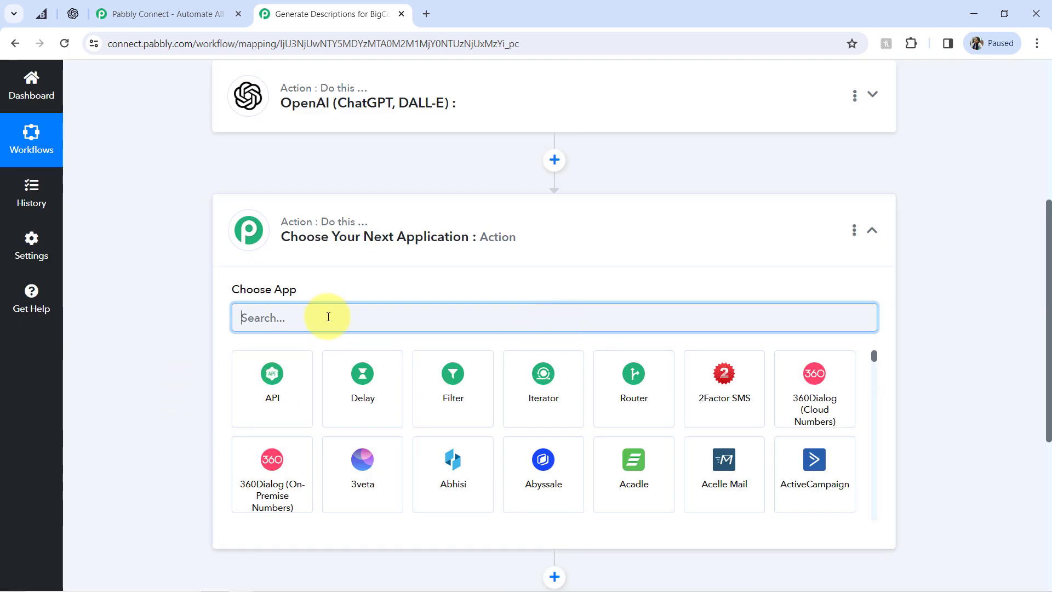
pyautogui.write('bigc')
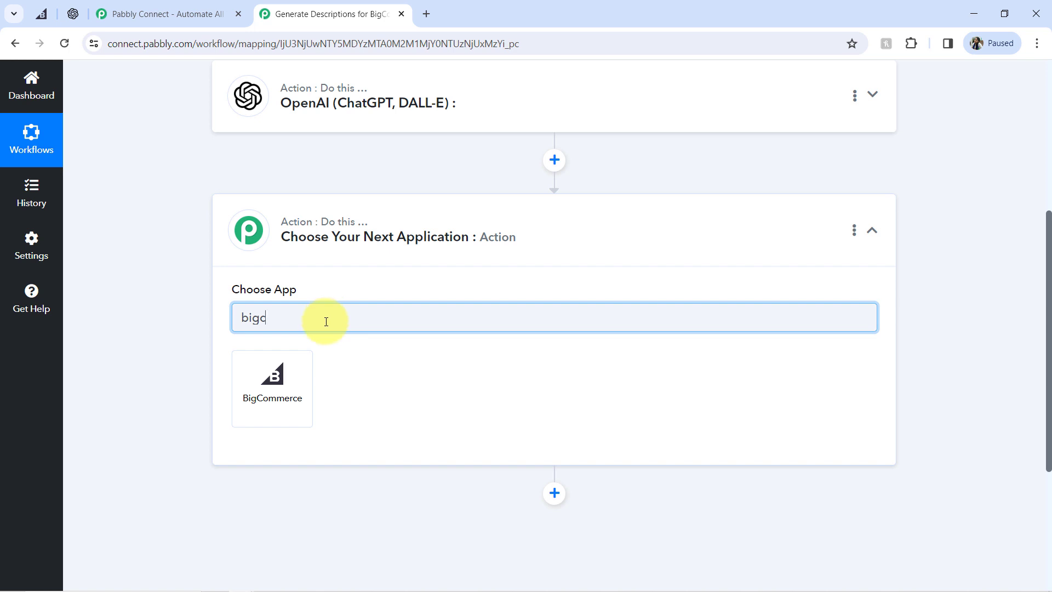
pyautogui.click(274, 375)
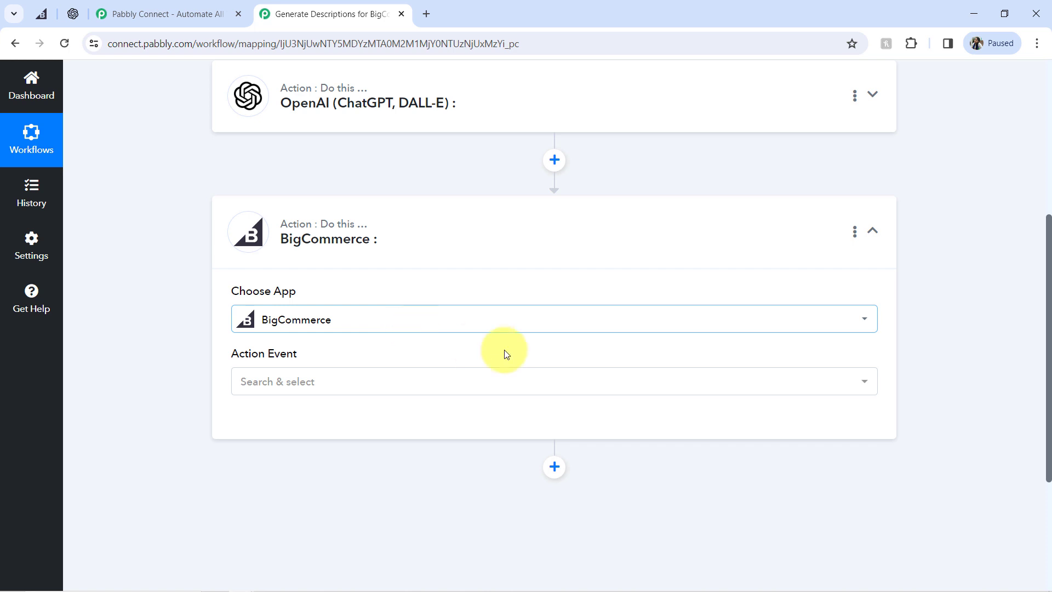
# - Set the trigger event of the BigCommerce trigger step to New Product
pyautogui.moveTo(1049, 337); pyautogui.dragTo(1049, 49)
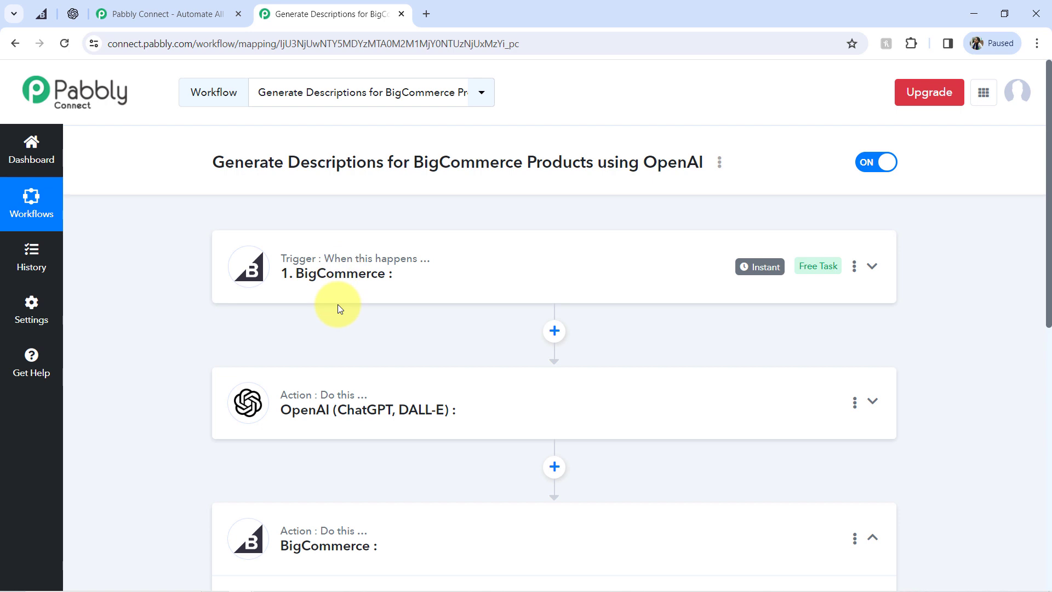
pyautogui.click(365, 272)
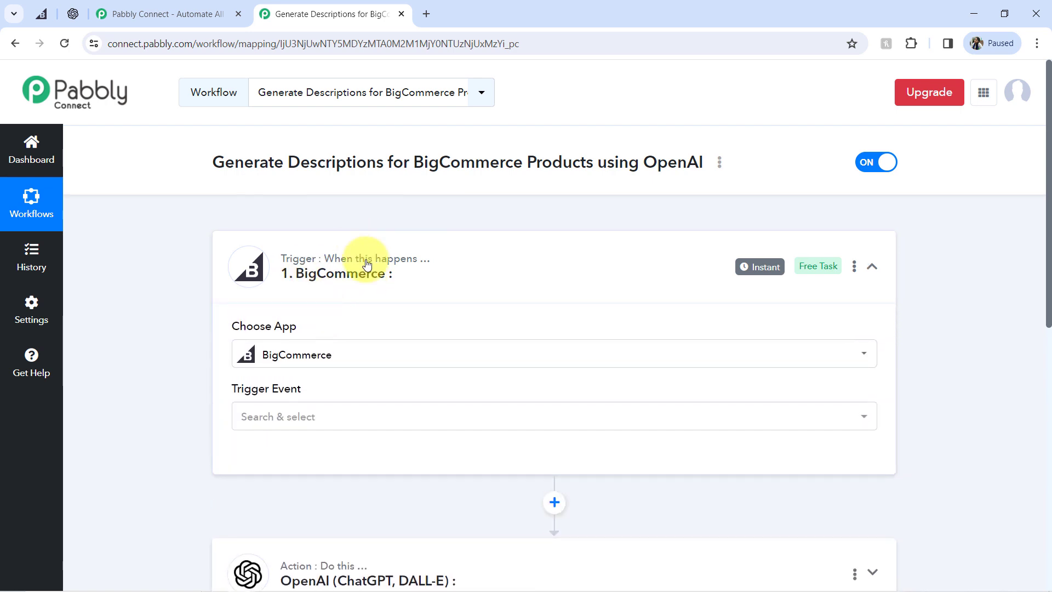
pyautogui.click(34, 14)
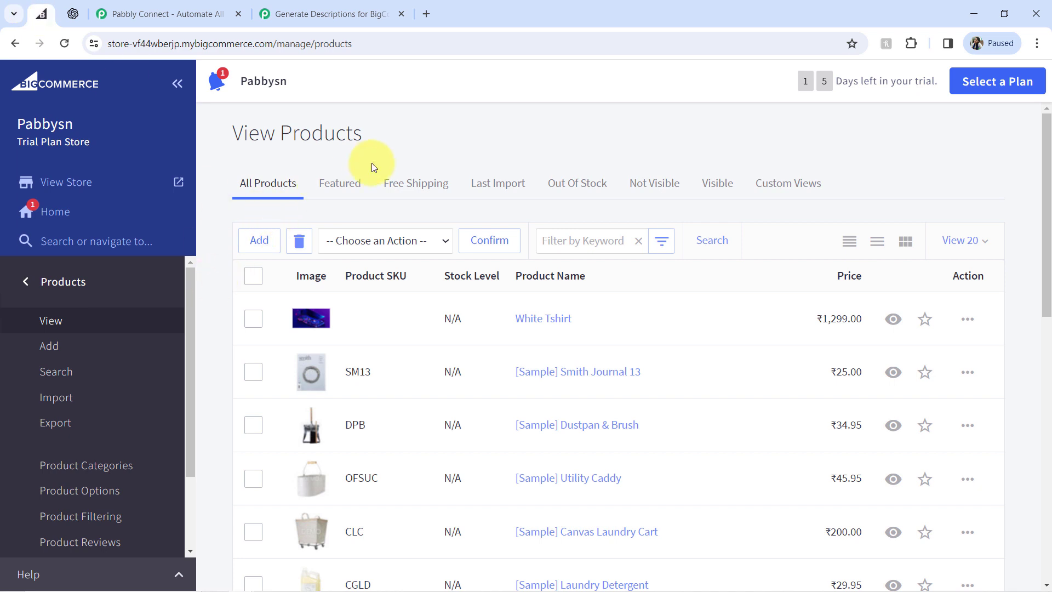
pyautogui.click(271, 10)
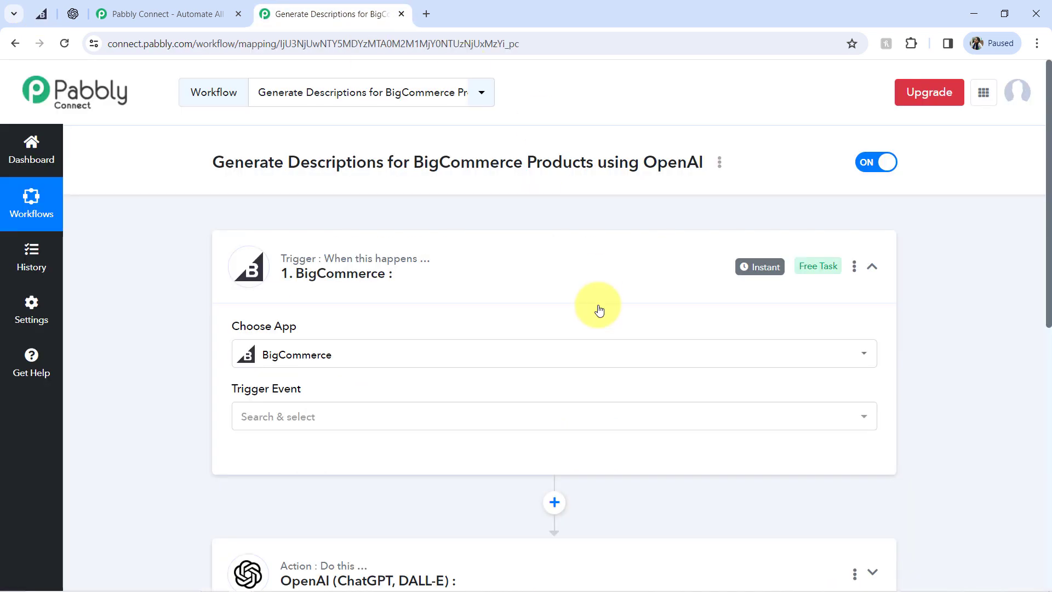
pyautogui.click(259, 425)
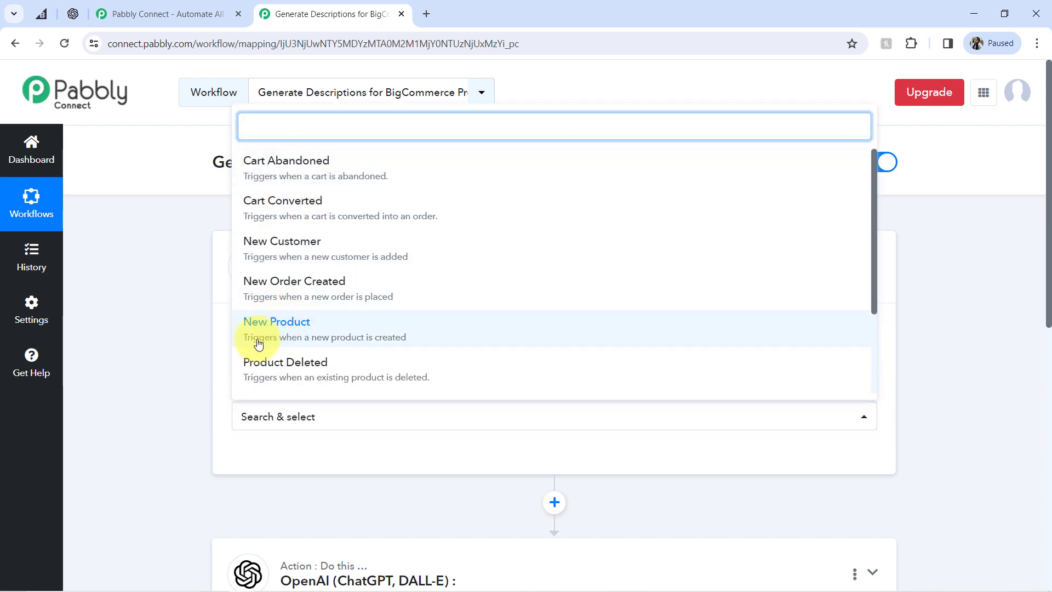
pyautogui.click(336, 336)
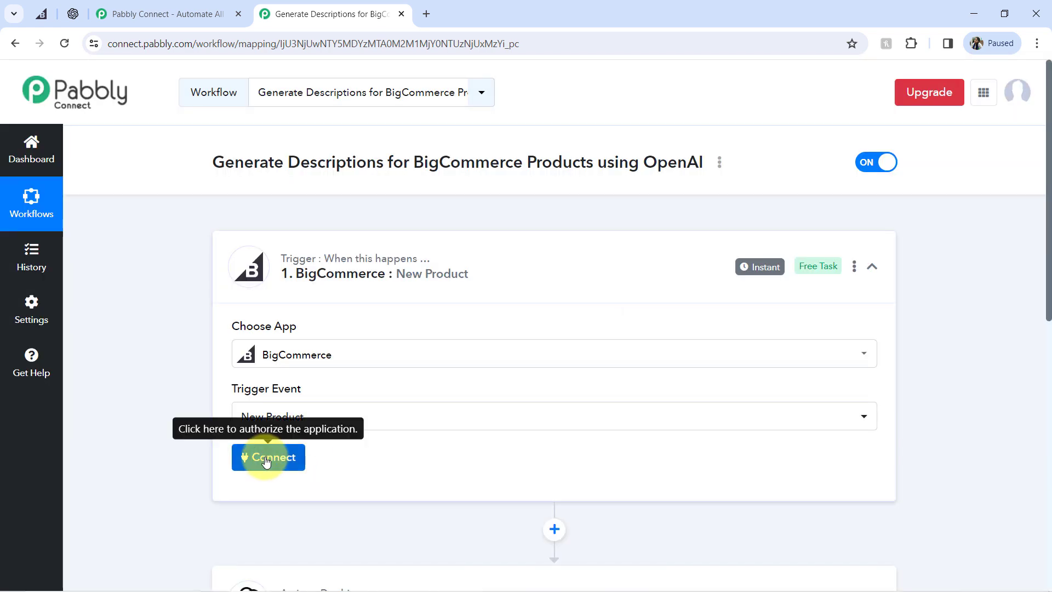
# - Start adding a new BigCommerce connection for the trigger and review the credentials and OAuth scopes it requires
pyautogui.click(266, 458)
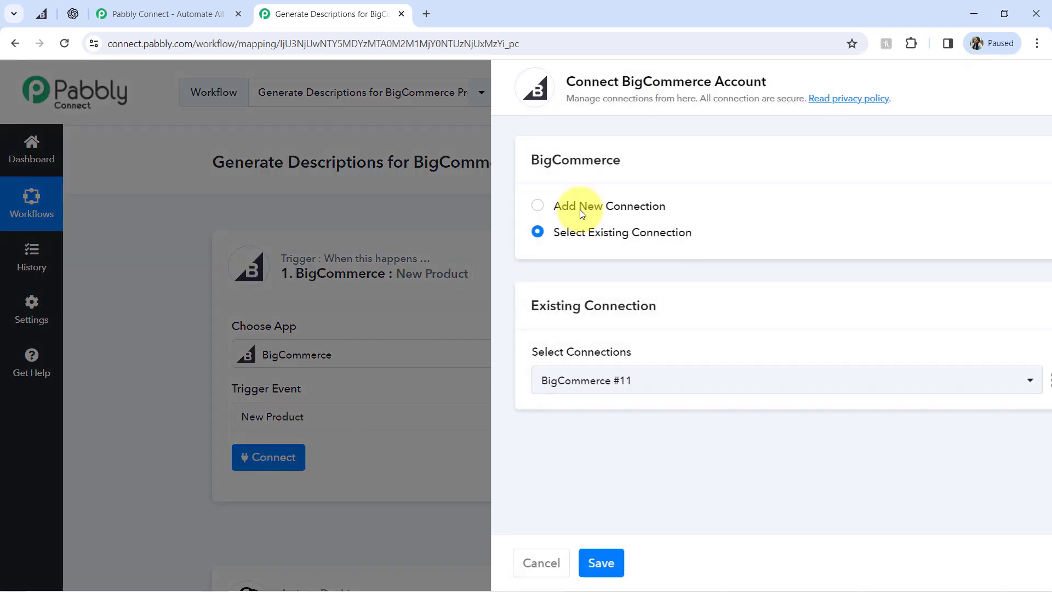
pyautogui.click(586, 210)
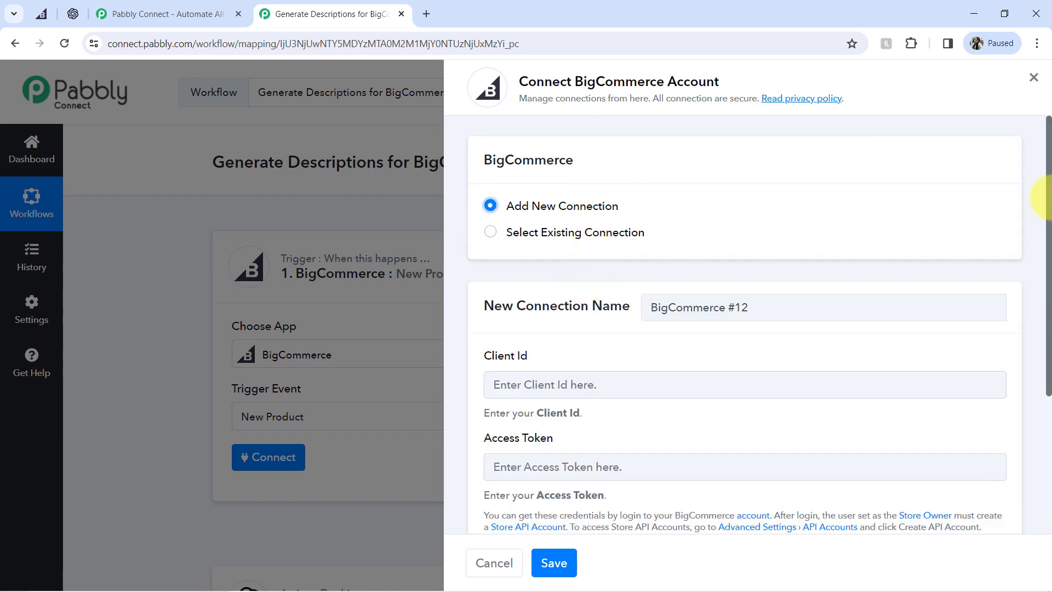
pyautogui.moveTo(1049, 200); pyautogui.dragTo(1041, 312)
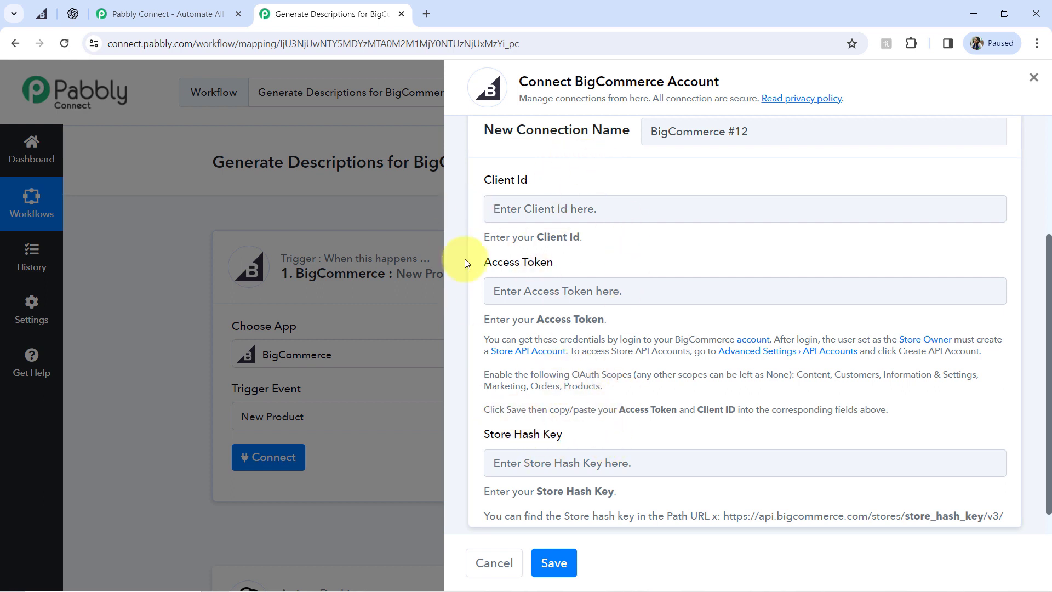
pyautogui.moveTo(510, 319); pyautogui.dragTo(673, 378)
pyautogui.click(651, 377)
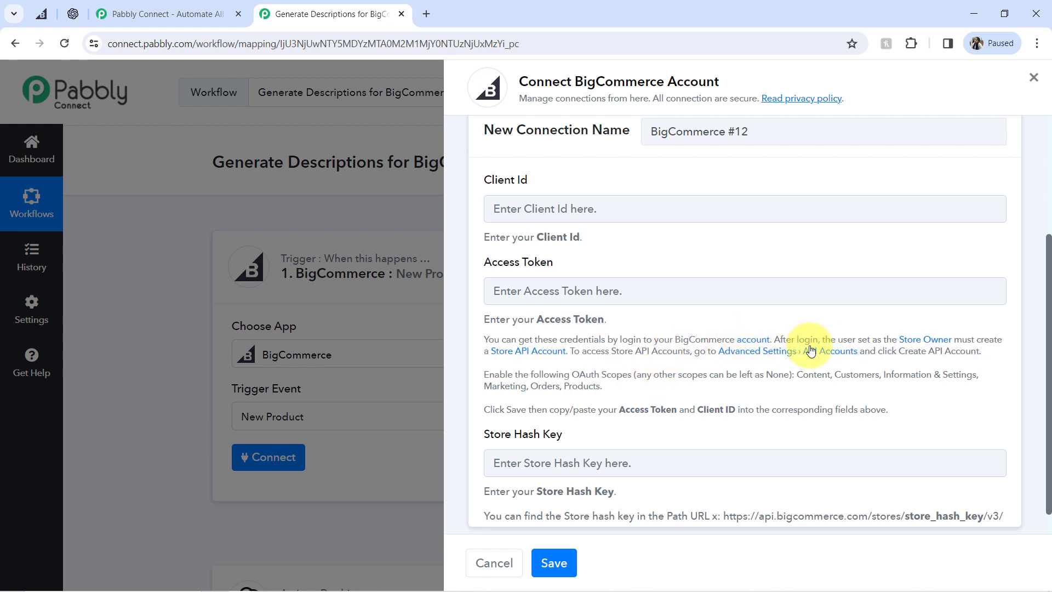
# - Open the linked BigCommerce API Accounts page in a new tab and log in to the store with the saved credentials
pyautogui.rightClick(854, 366)
pyautogui.click(858, 373)
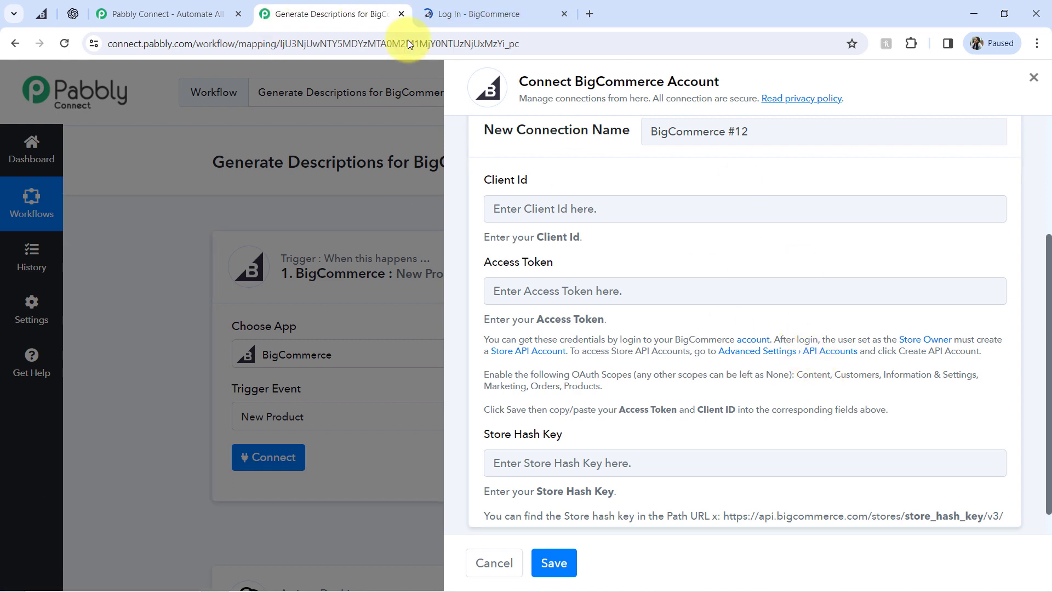
pyautogui.click(461, 15)
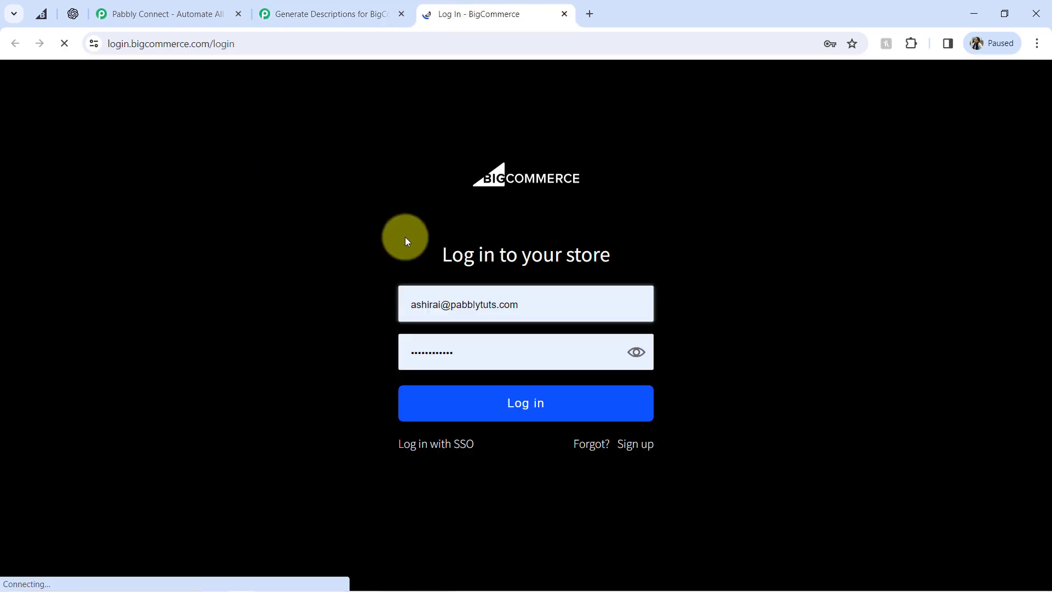
pyautogui.click(426, 303)
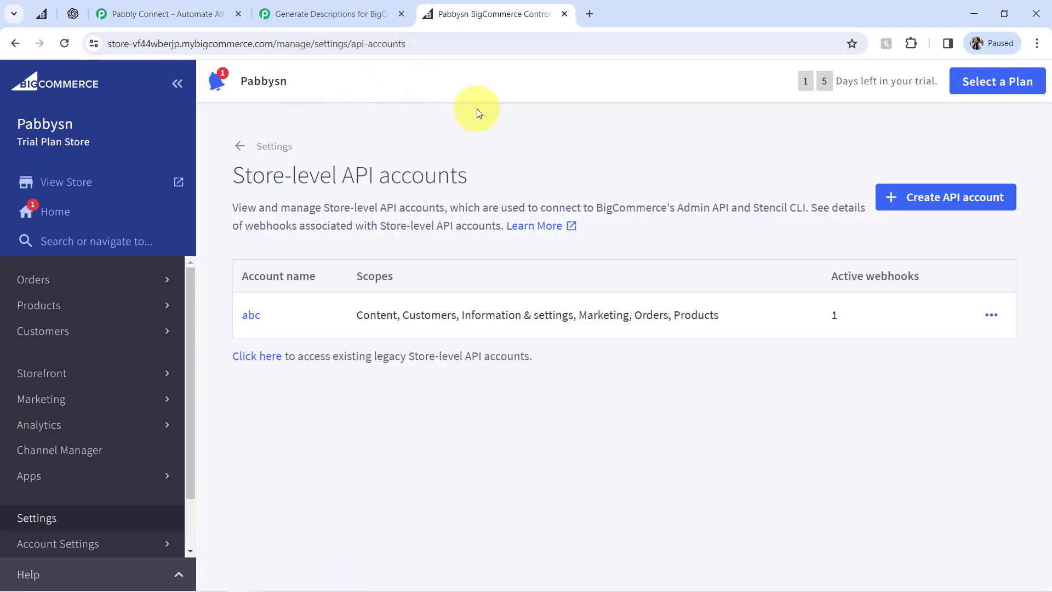
# - Start creating a store-level API account and name it "Connection with Pabbly Connect"
pyautogui.click(939, 203)
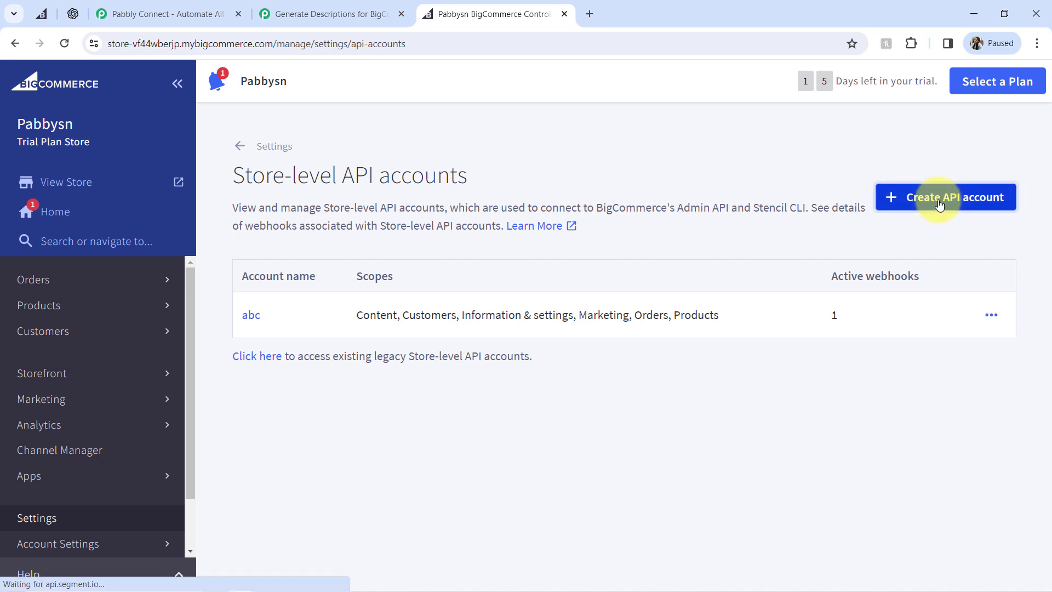
pyautogui.click(278, 390)
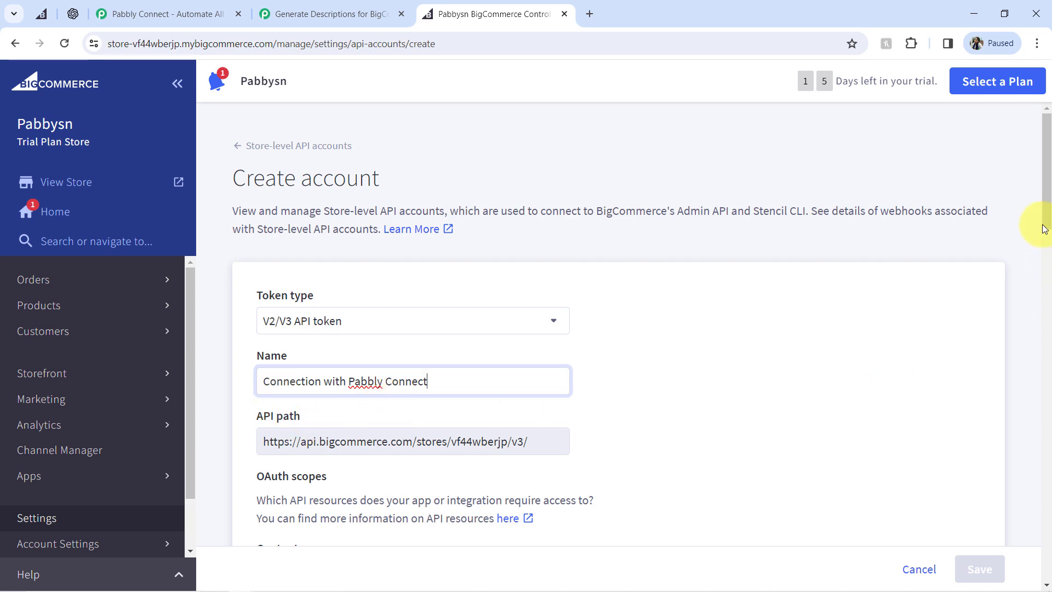
# - Check which OAuth scopes the BigCommerce connection instructions in Pabbly Connect require for the API account
pyautogui.moveTo(1048, 214); pyautogui.dragTo(1047, 295)
pyautogui.click(384, 14)
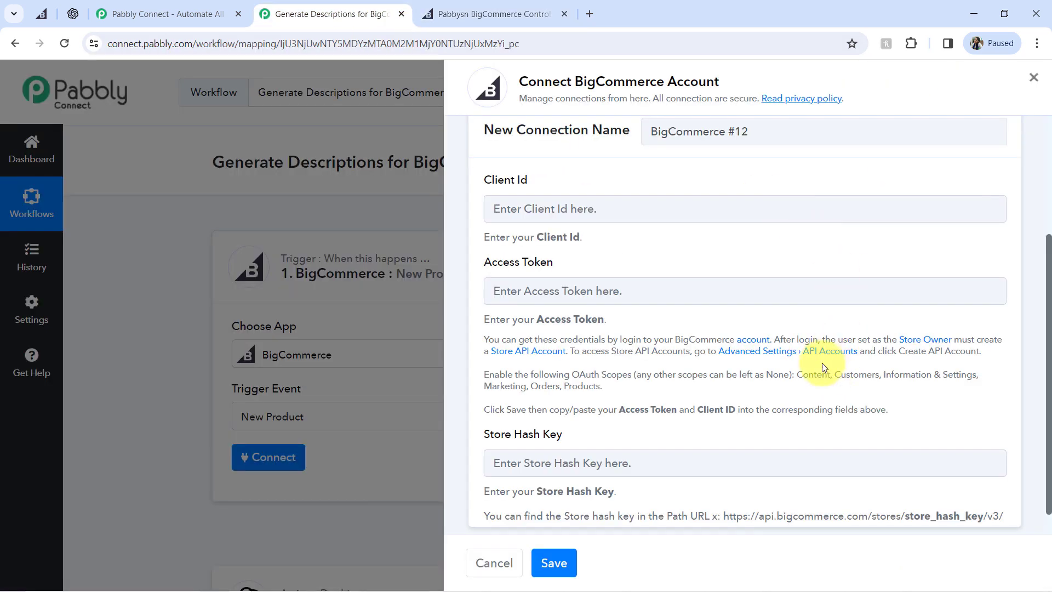
pyautogui.moveTo(489, 376); pyautogui.dragTo(631, 376)
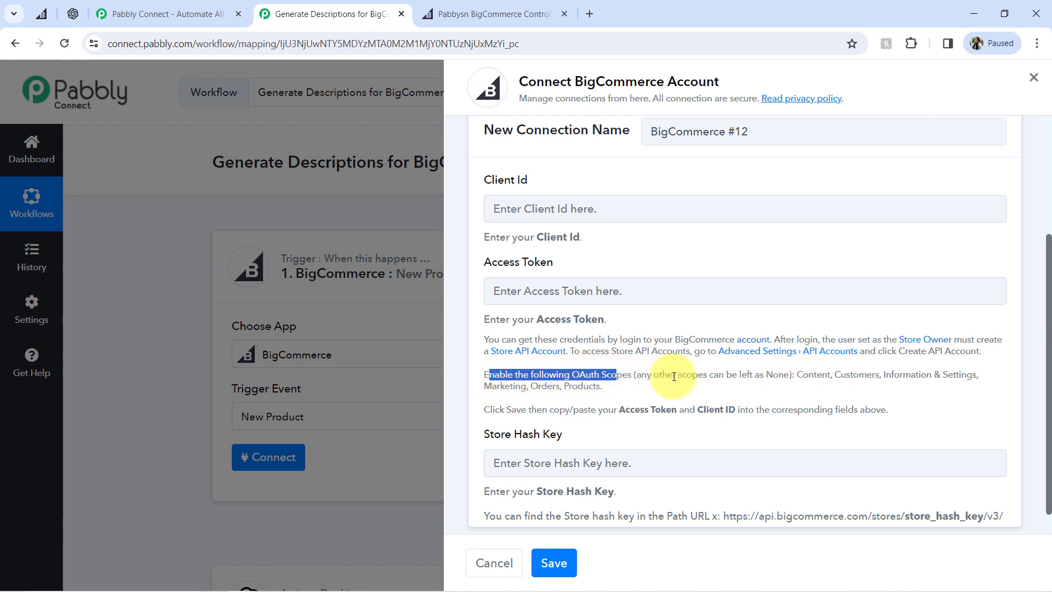
pyautogui.doubleClick(814, 375)
pyautogui.doubleClick(857, 375)
pyautogui.click(910, 373)
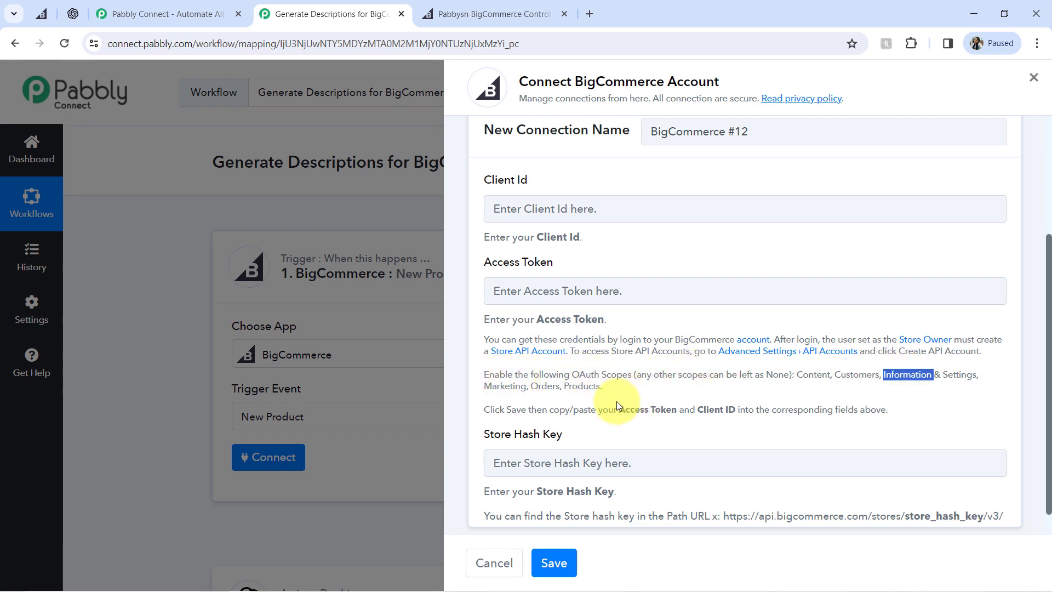
# - In the BigCommerce API account, set the Content, Customers, Information & settings, Marketing and Orders scopes to modify
pyautogui.click(509, 4)
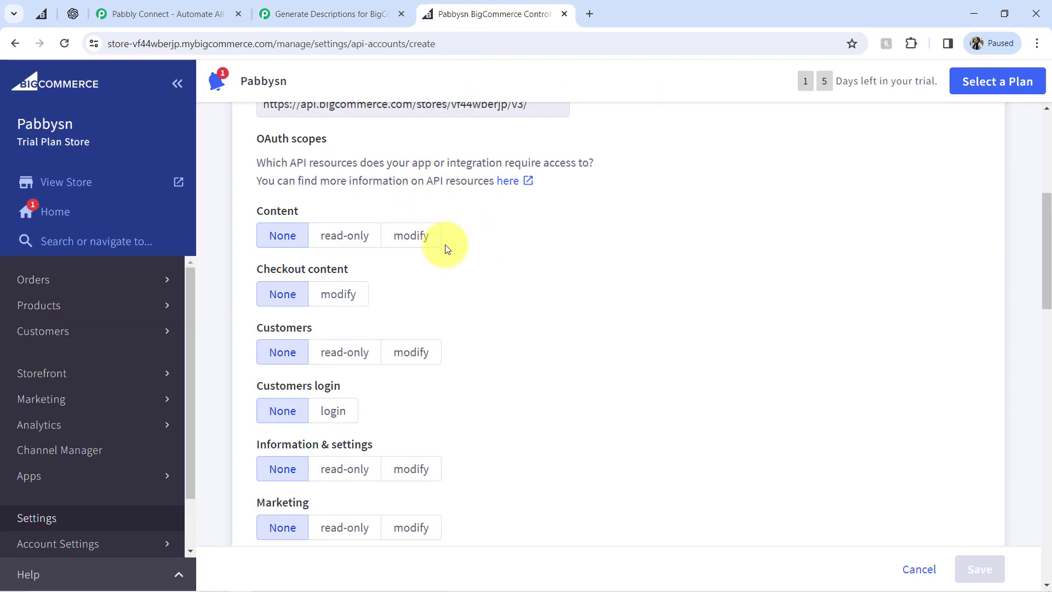
pyautogui.click(412, 236)
pyautogui.click(407, 351)
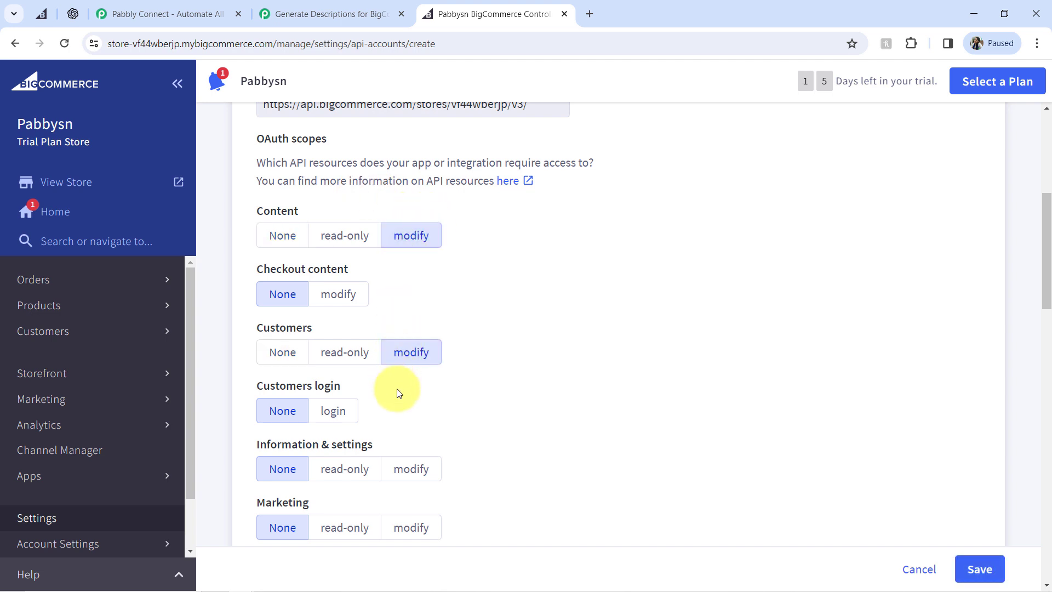
pyautogui.click(407, 478)
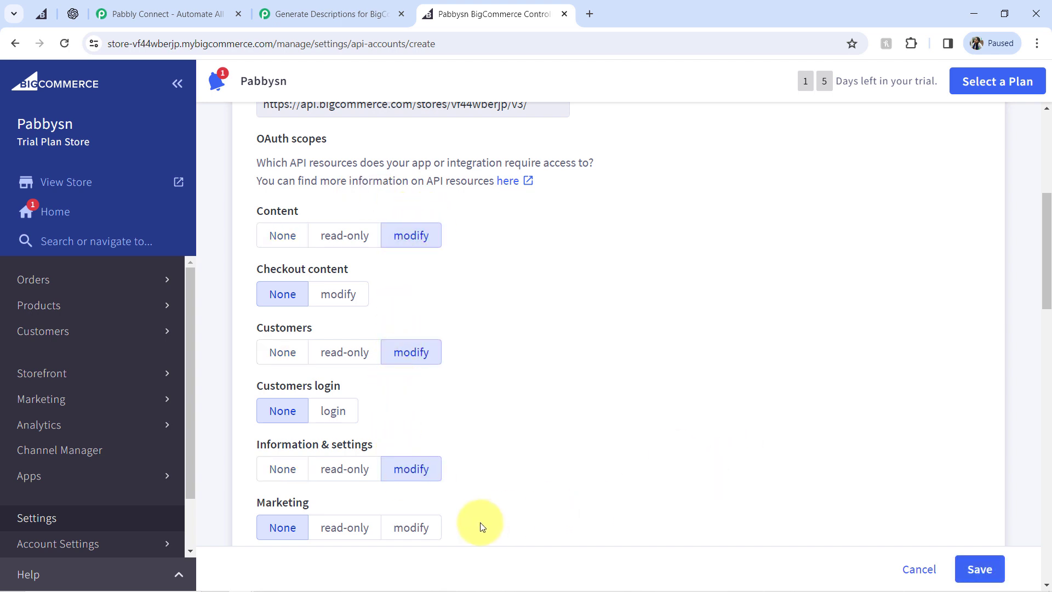
pyautogui.click(420, 534)
pyautogui.moveTo(1047, 256); pyautogui.dragTo(1036, 322)
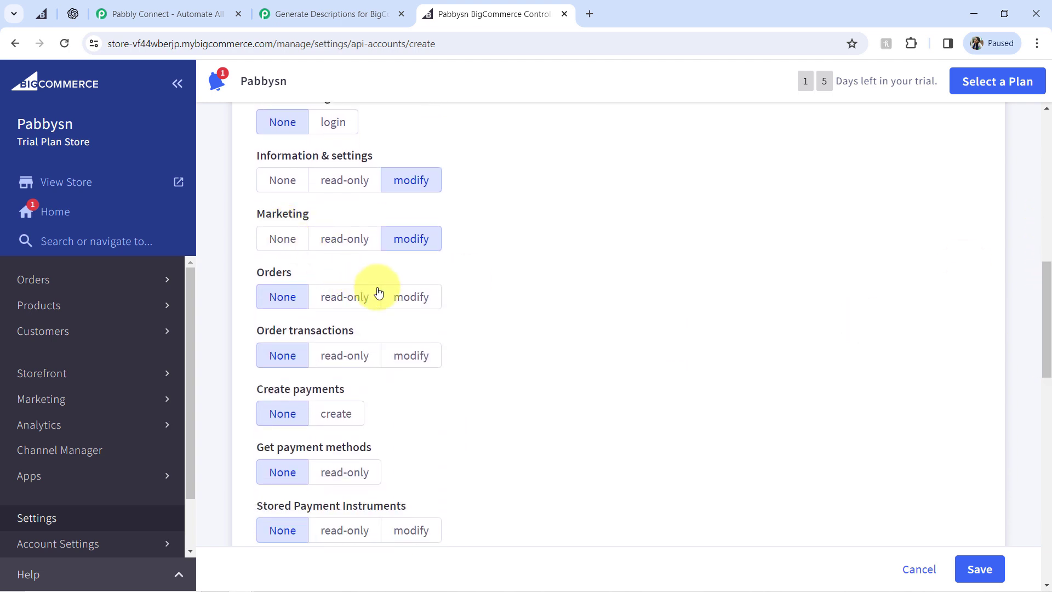
pyautogui.click(411, 297)
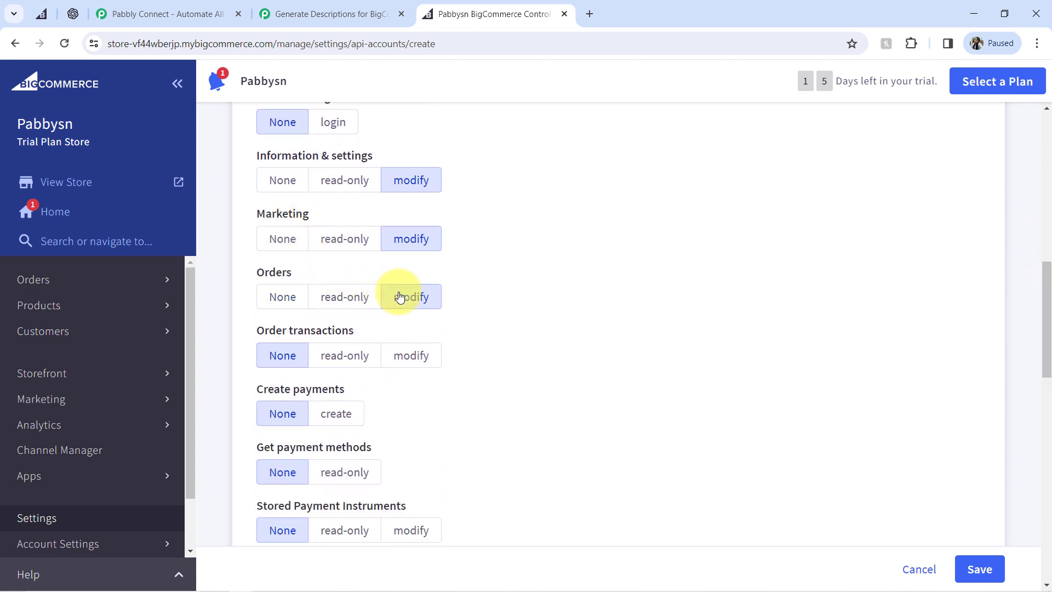
# - Recheck the required scopes in Pabbly Connect, set the API account's Products scope to modify and save the account
pyautogui.click(303, 4)
pyautogui.moveTo(523, 375); pyautogui.dragTo(583, 387)
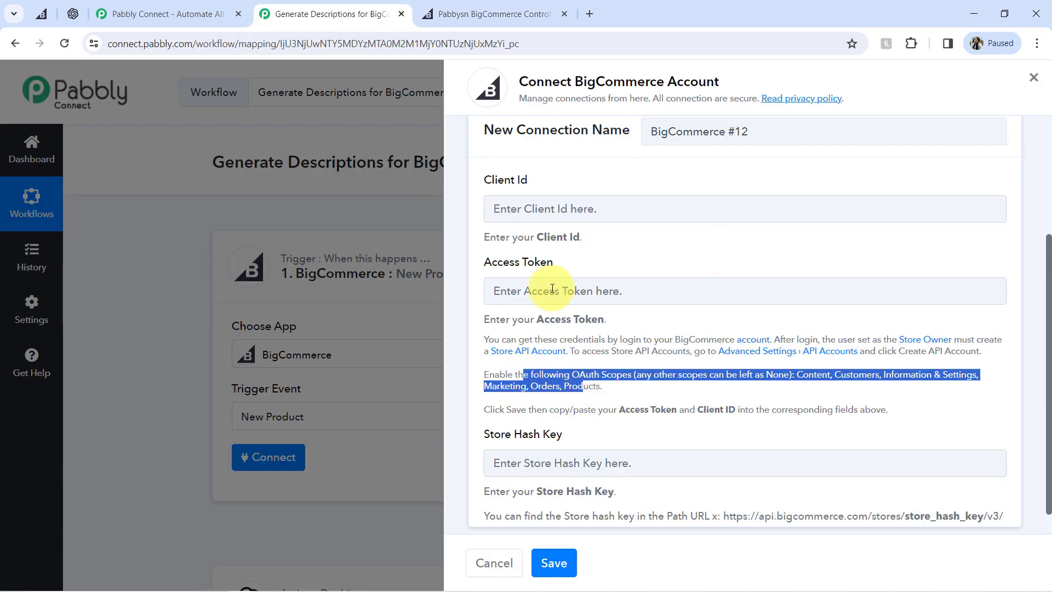
pyautogui.click(482, 14)
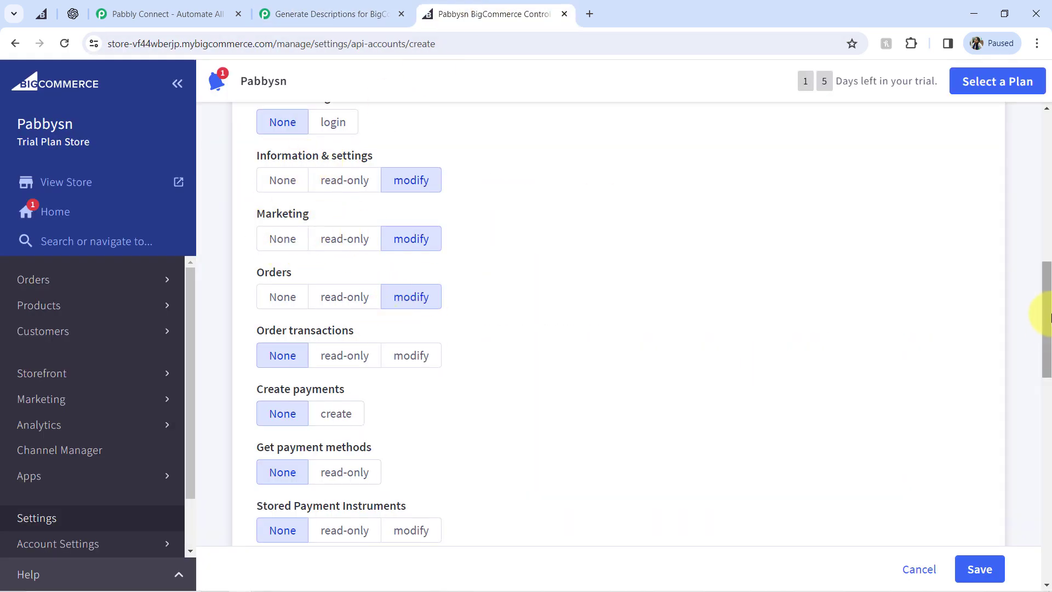
pyautogui.moveTo(1050, 313); pyautogui.dragTo(1050, 421)
pyautogui.scroll(-1, 1047, 450)
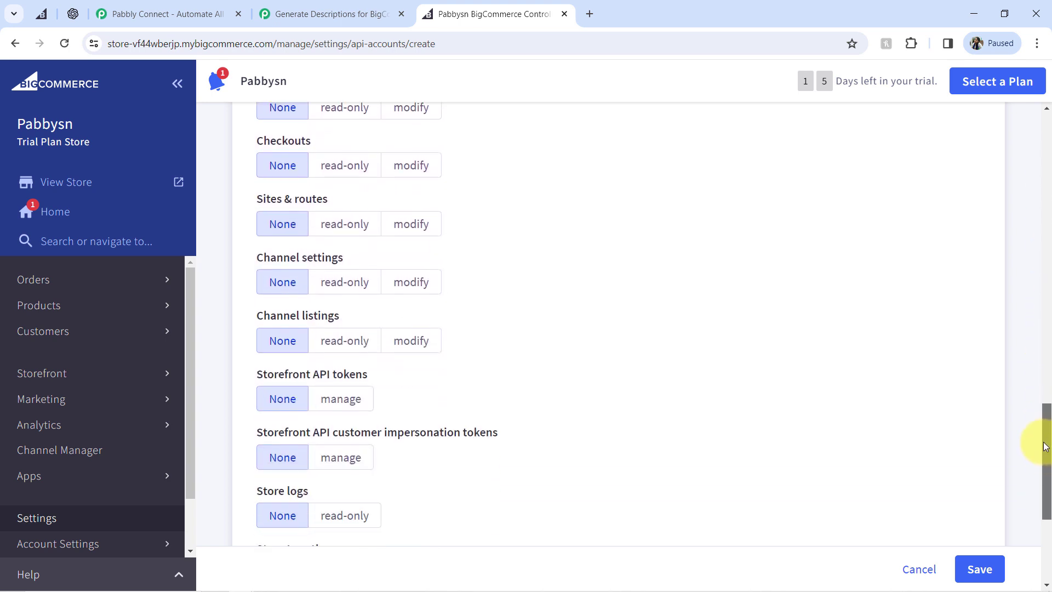
pyautogui.scroll(5, 1040, 399)
pyautogui.click(404, 232)
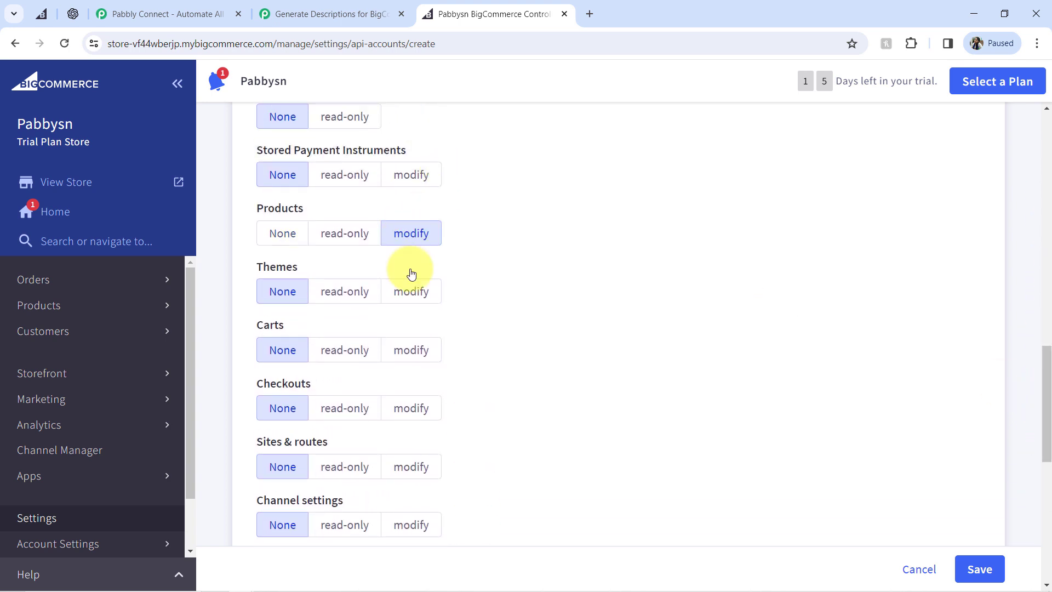
pyautogui.moveTo(1040, 352); pyautogui.dragTo(1017, 515)
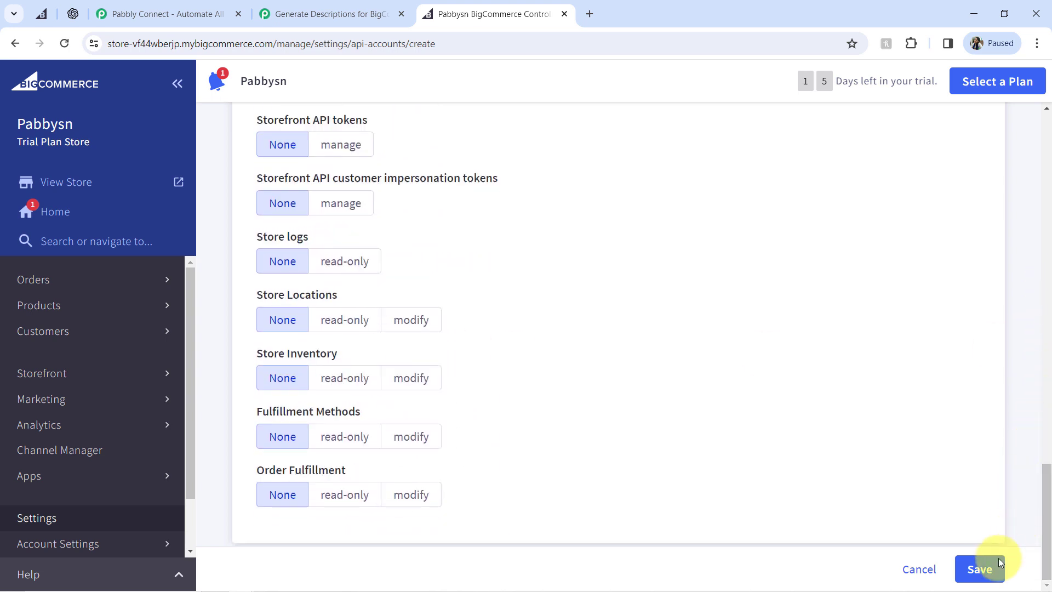
pyautogui.click(981, 569)
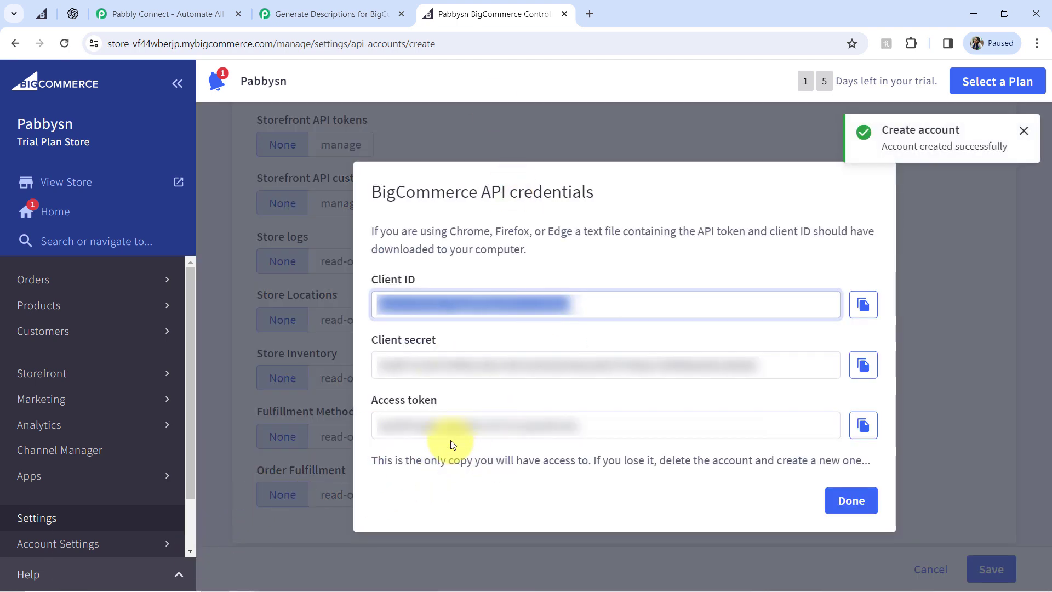
# - Dismiss the credentials file download and copy the Client ID into the Client Id field of the Pabbly Connect connection
pyautogui.click(607, 287)
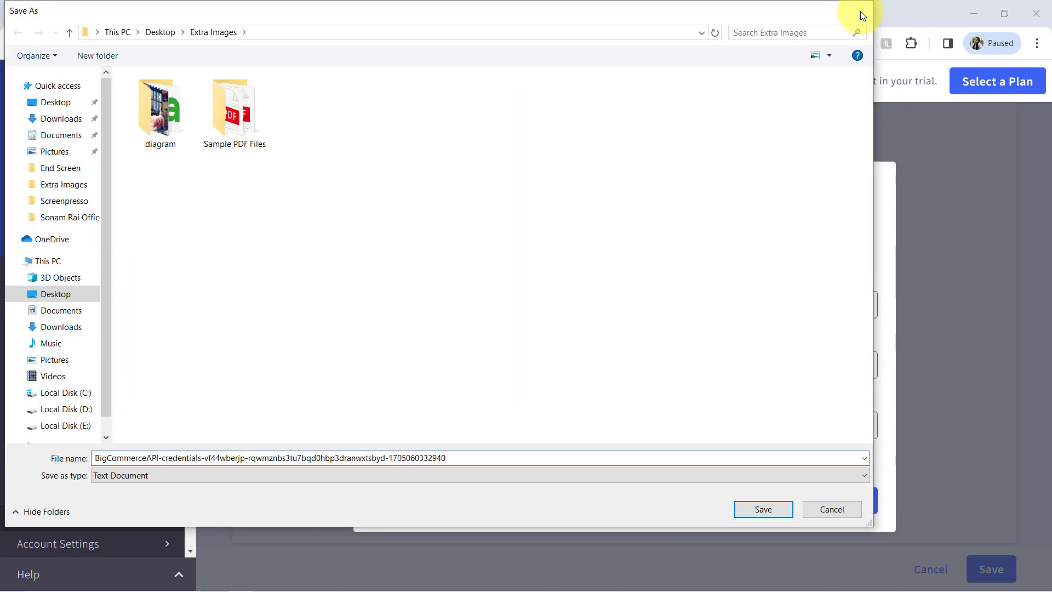
pyautogui.click(861, 12)
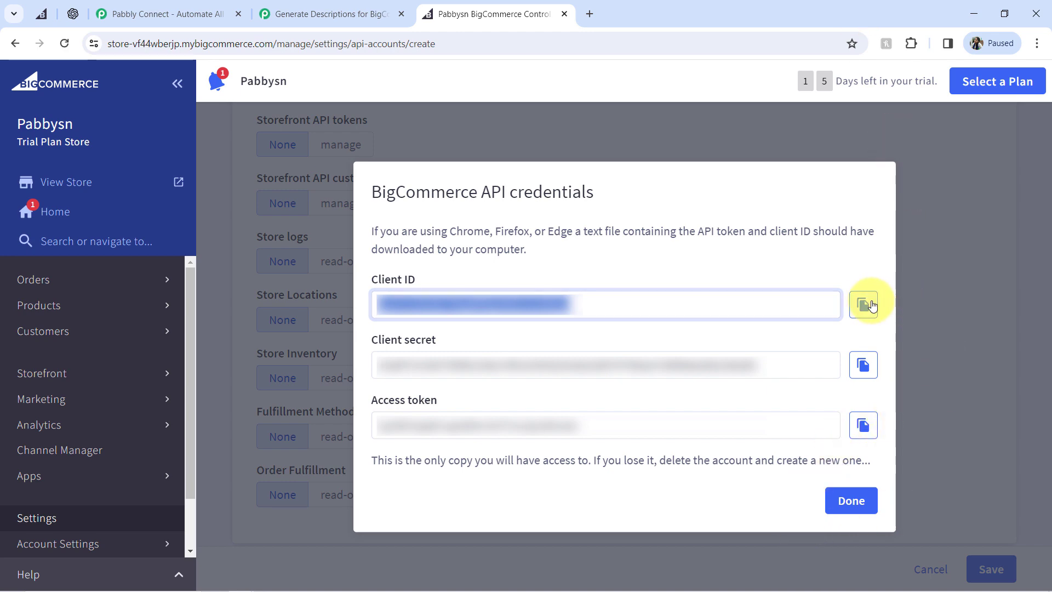
pyautogui.click(329, 14)
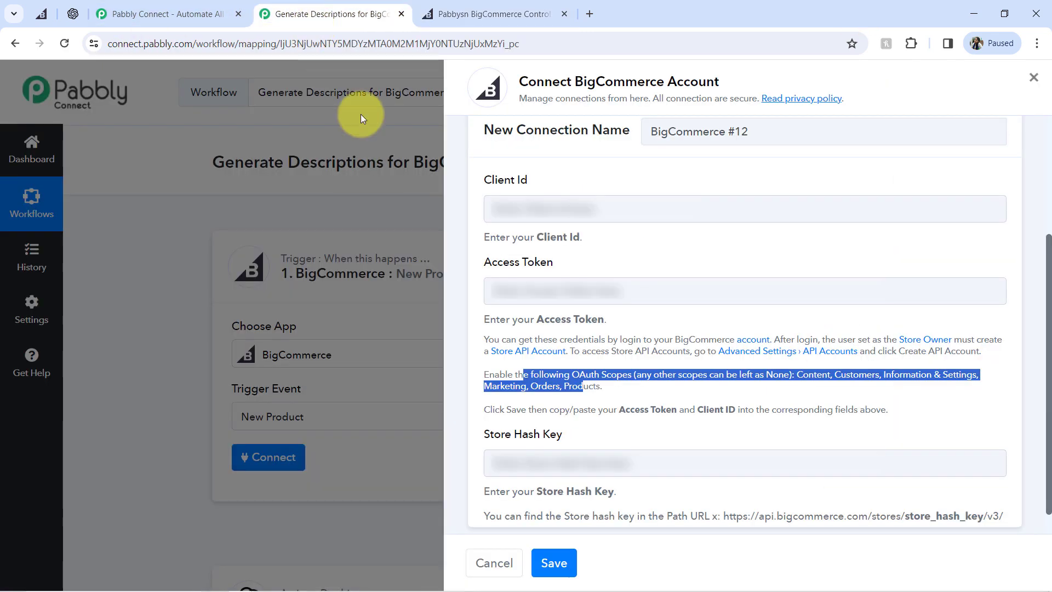
pyautogui.click(501, 204)
pyautogui.hotkey('ctrl', 'v')
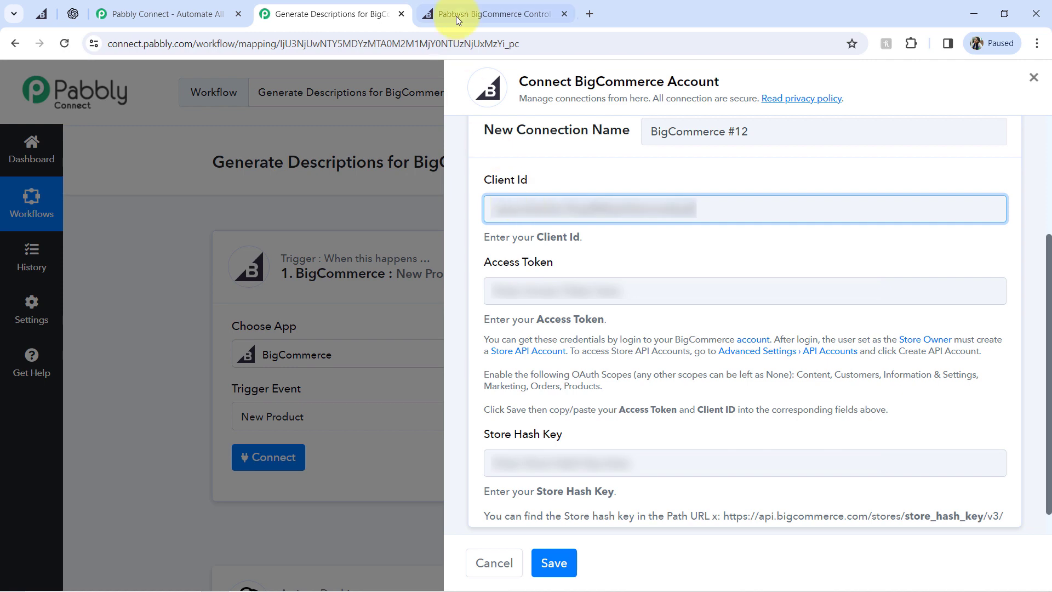
# - Copy the access token from the BigCommerce API credentials into the connection's Access Token field
pyautogui.click(456, 15)
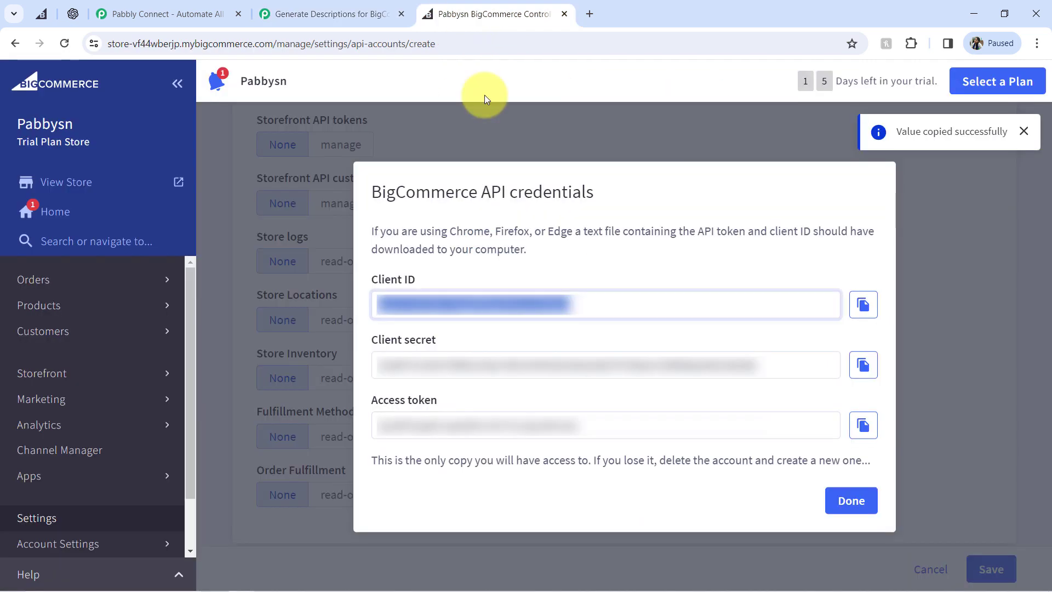
pyautogui.click(864, 427)
pyautogui.click(304, 13)
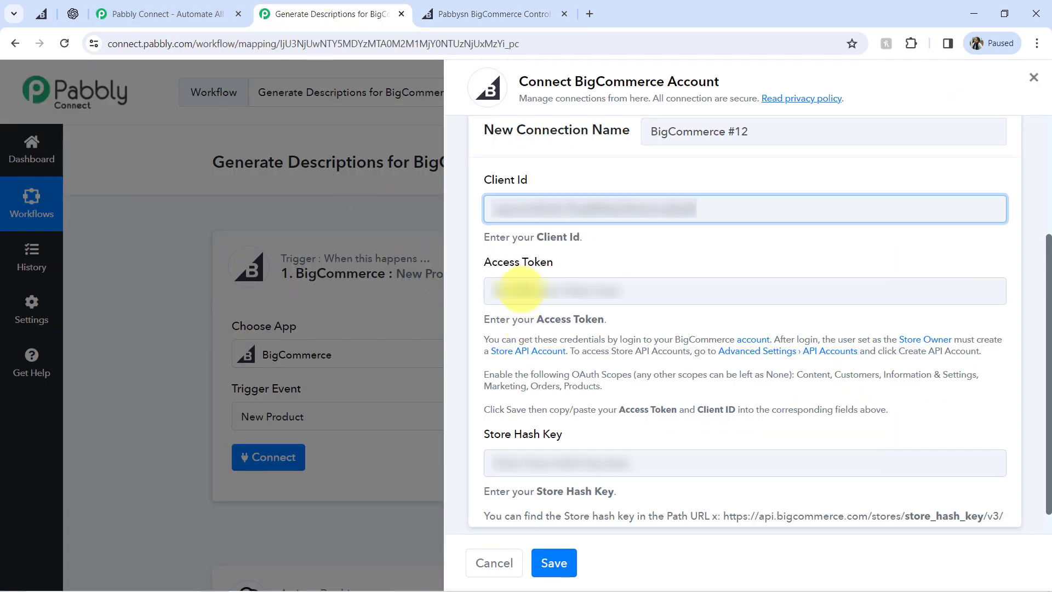
pyautogui.click(515, 290)
pyautogui.hotkey('ctrl', 'v')
# - Copy the store hash from the BigCommerce store URL into the Store Hash Key field and save the connection
pyautogui.click(460, 14)
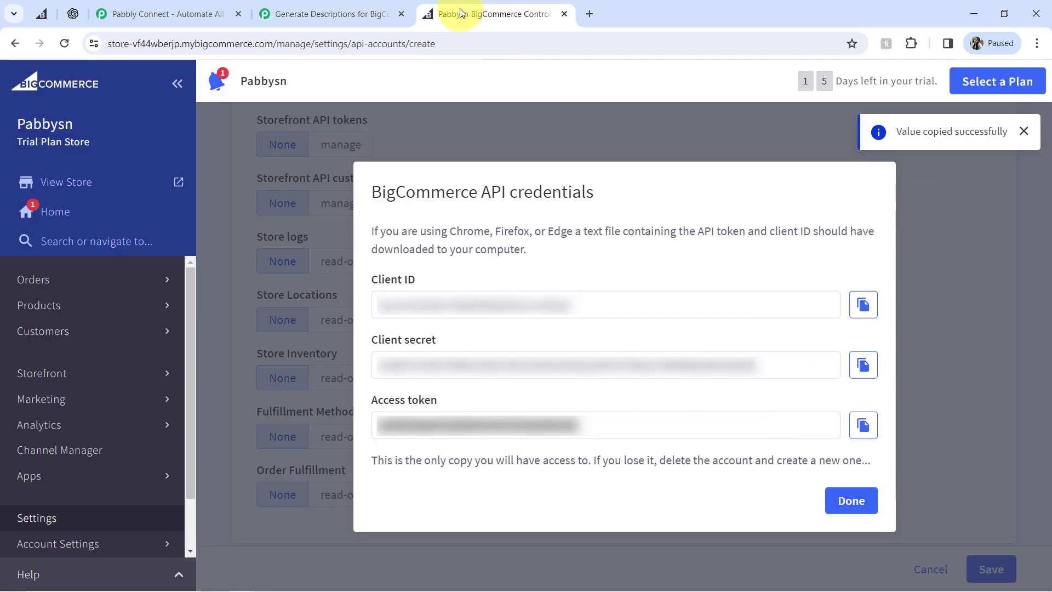
pyautogui.click(74, 14)
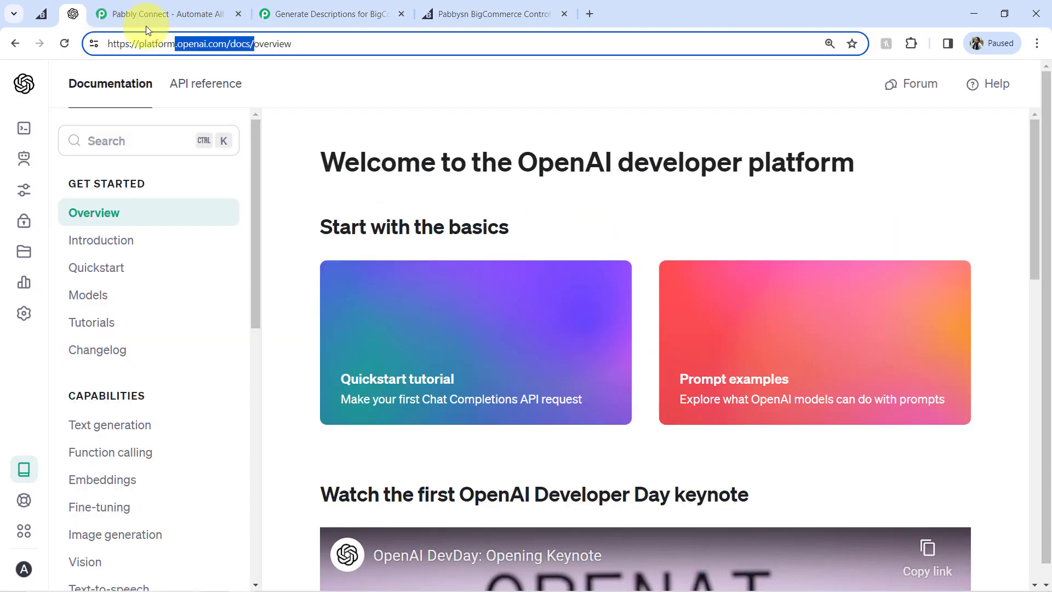
pyautogui.click(42, 14)
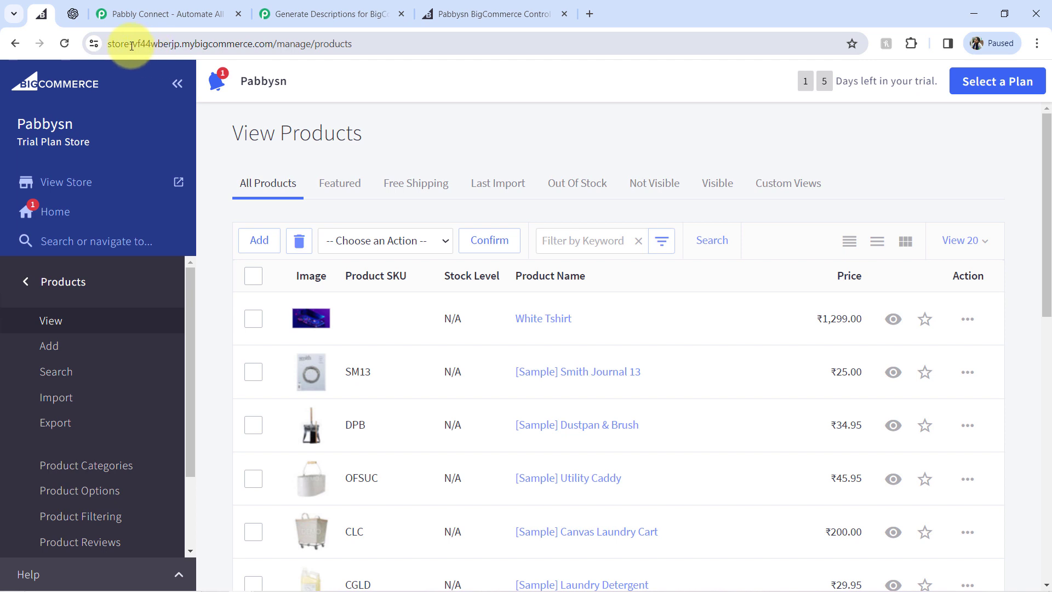
pyautogui.click(136, 45)
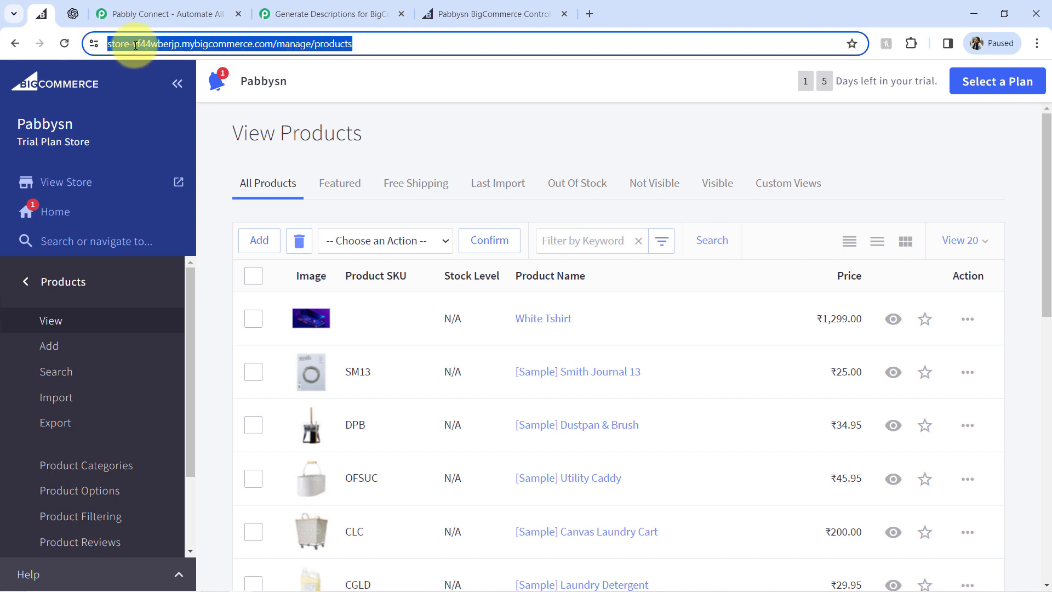
pyautogui.click(148, 45)
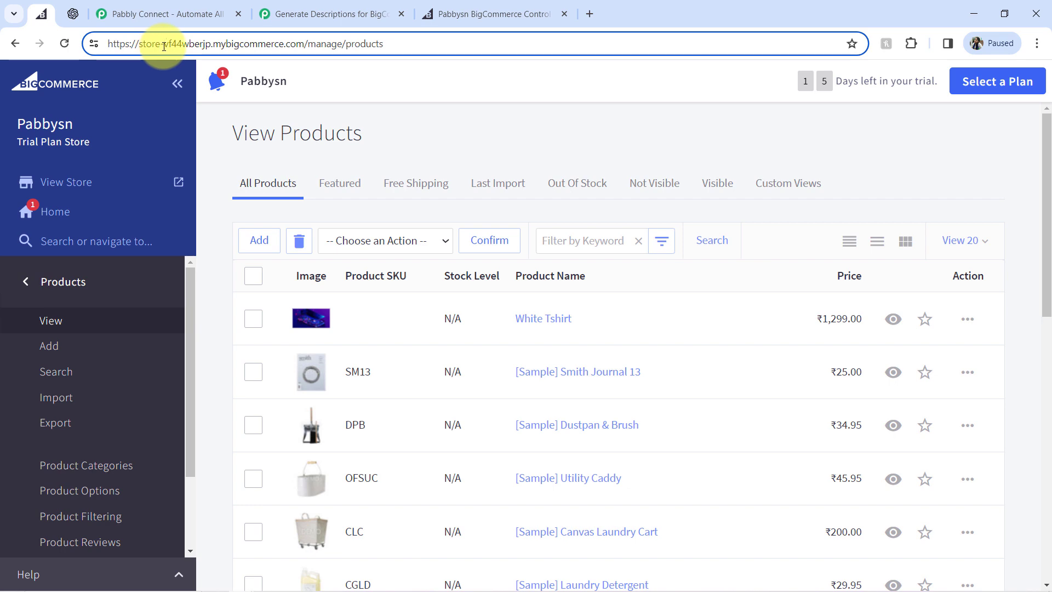
pyautogui.moveTo(164, 46); pyautogui.dragTo(208, 47)
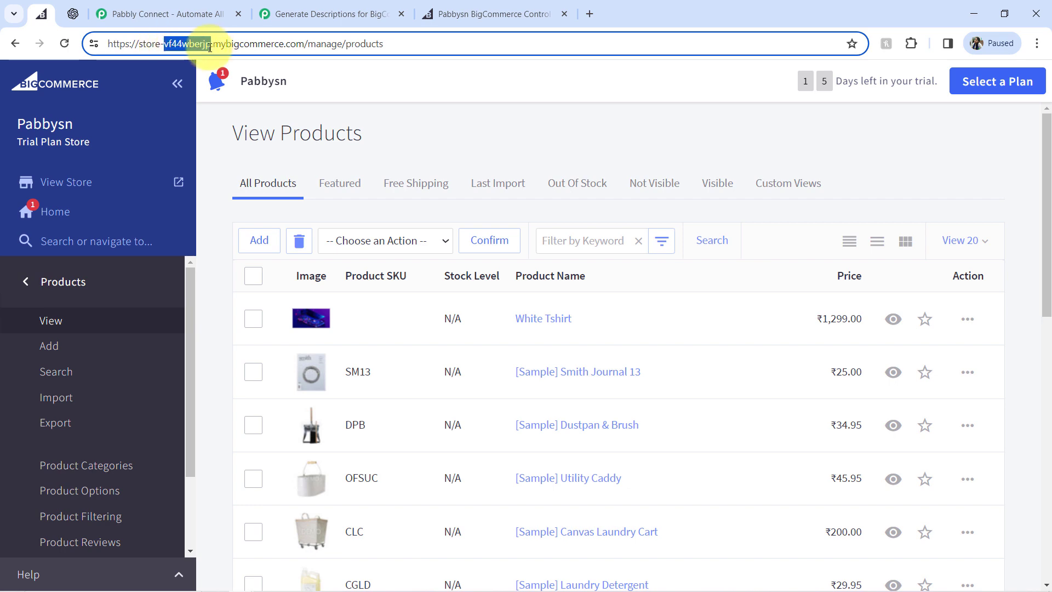
pyautogui.click(476, 13)
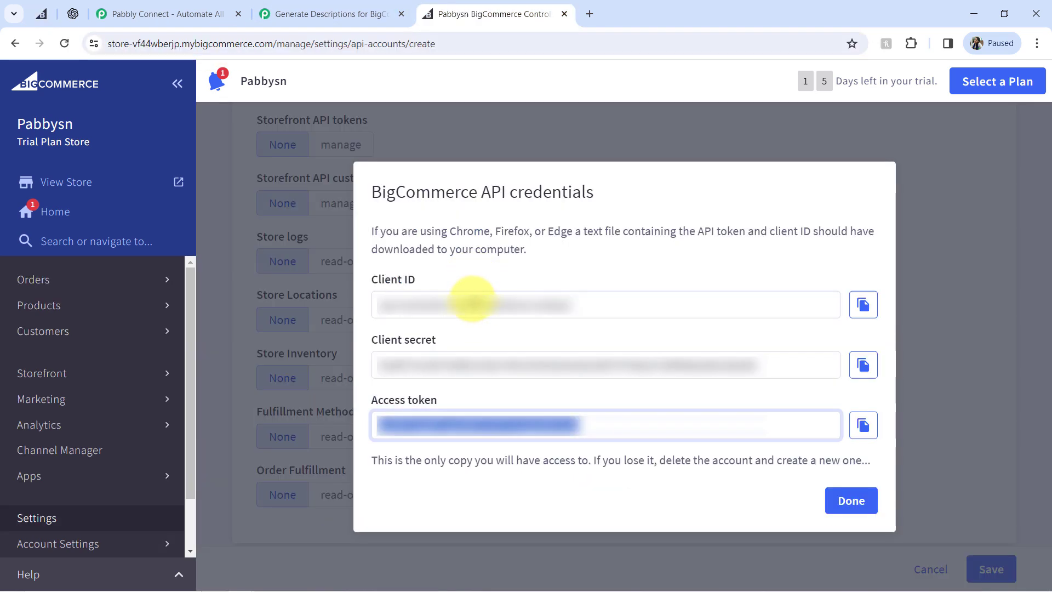
pyautogui.click(402, 4)
pyautogui.click(488, 463)
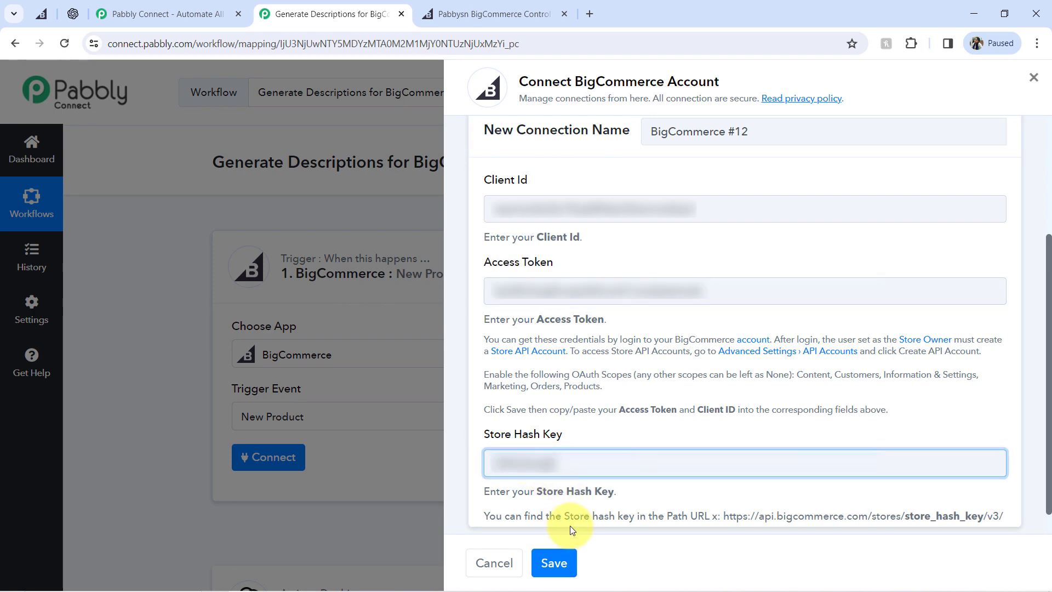
pyautogui.click(553, 563)
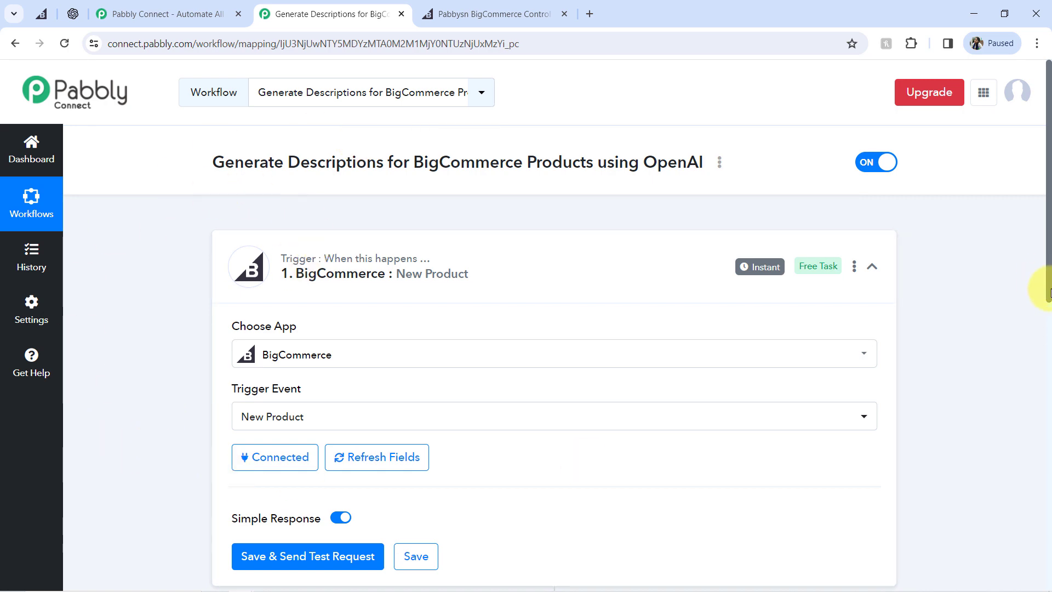
# - Save the BigCommerce trigger with a test request and read the note on capturing the response
pyautogui.moveTo(1047, 291); pyautogui.dragTo(1041, 369)
pyautogui.click(337, 387)
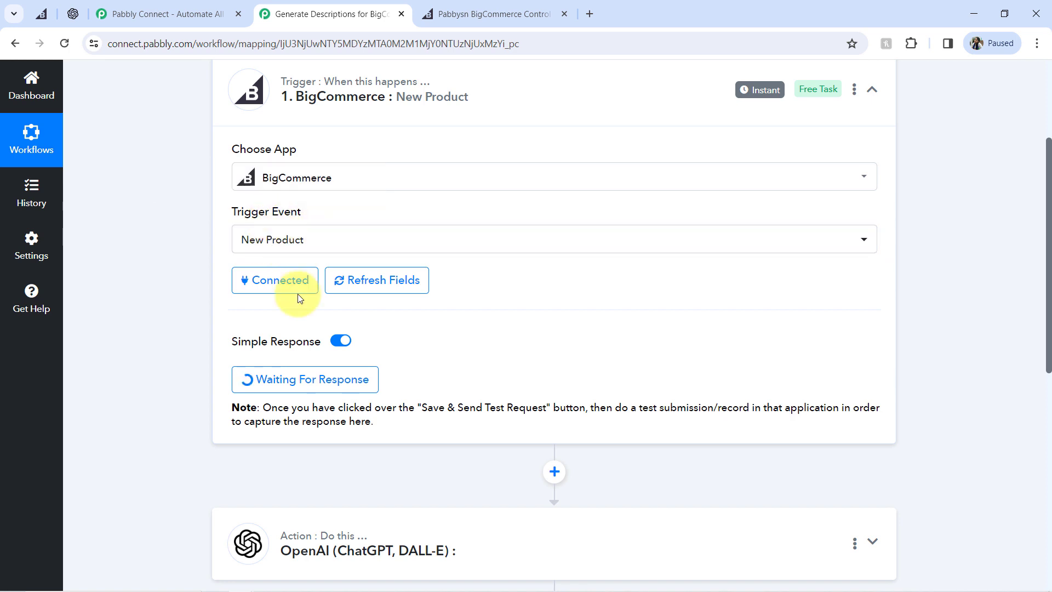
pyautogui.moveTo(262, 408); pyautogui.dragTo(357, 423)
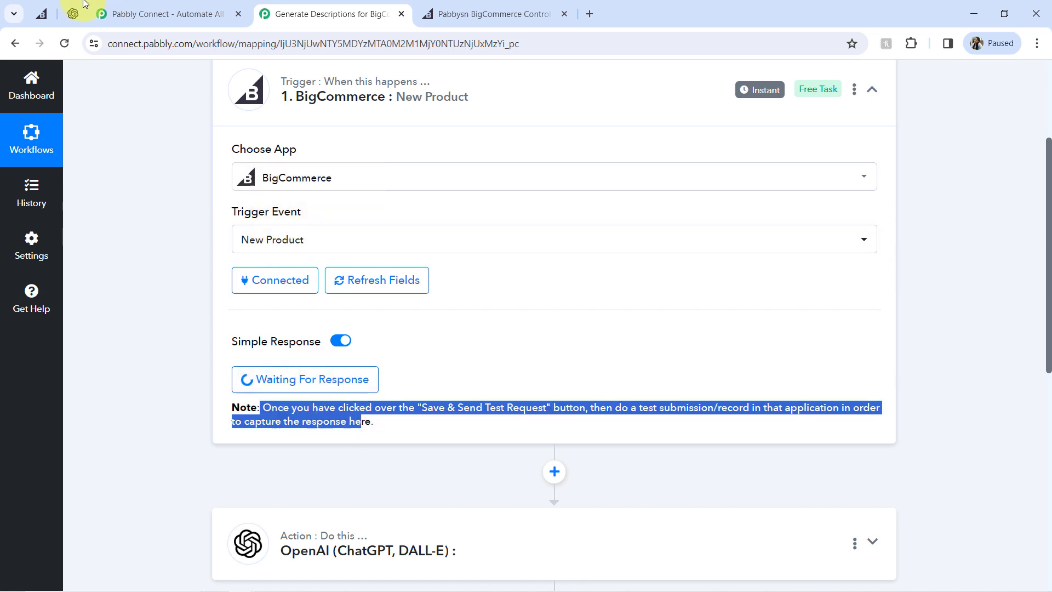
# - Start a new product in the BigCommerce store named Redvi Mobile Phone, priced at ₹19,000 and weighing 1 kg
pyautogui.click(39, 13)
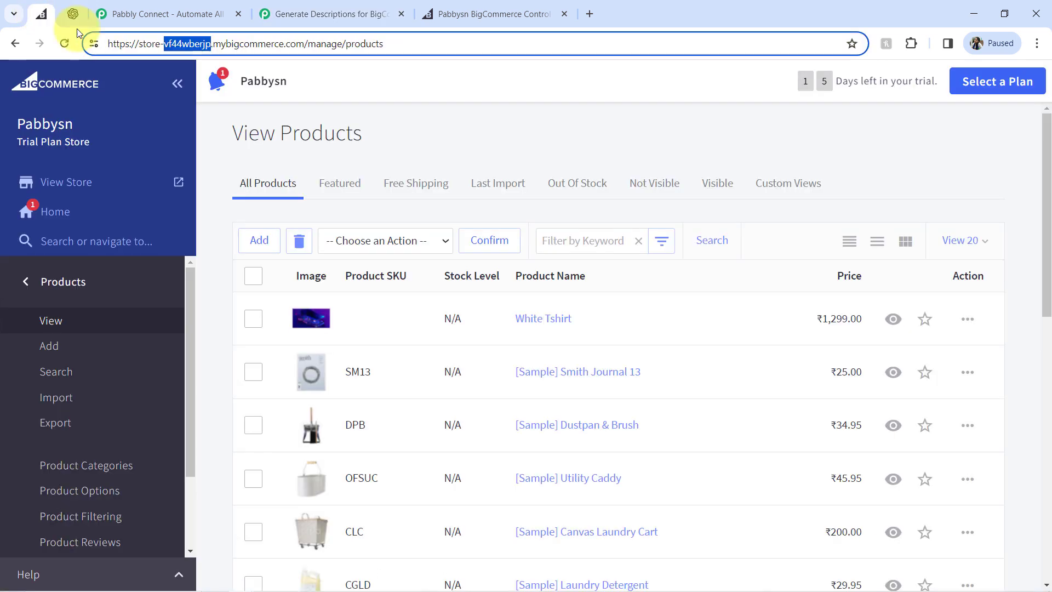
pyautogui.click(47, 346)
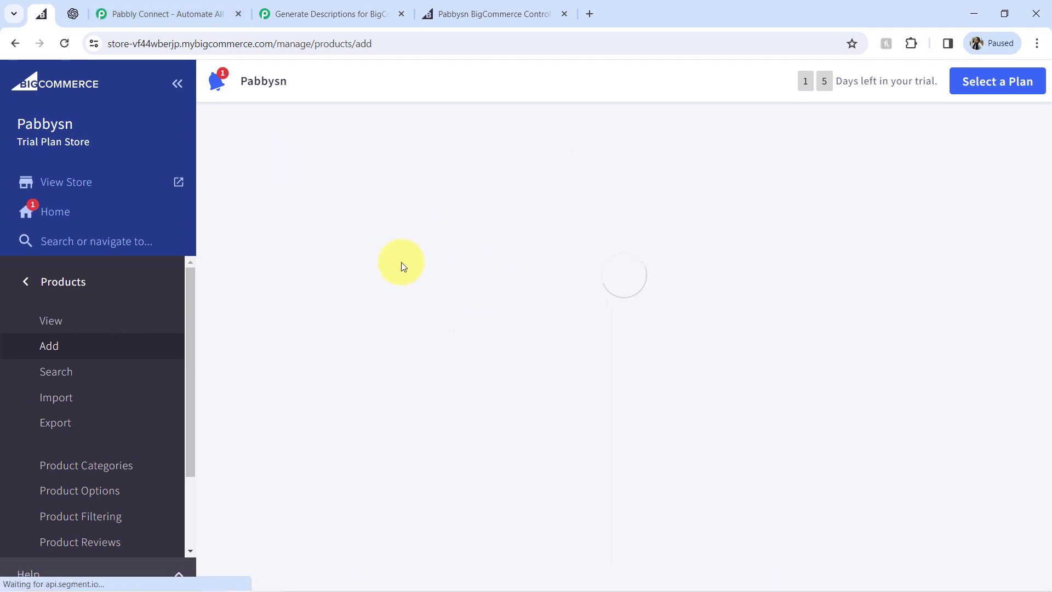
pyautogui.moveTo(1047, 132)
pyautogui.mouseDown()
pyautogui.moveTo(1047, 155)
pyautogui.moveTo(1046, 146)
pyautogui.mouseUp()
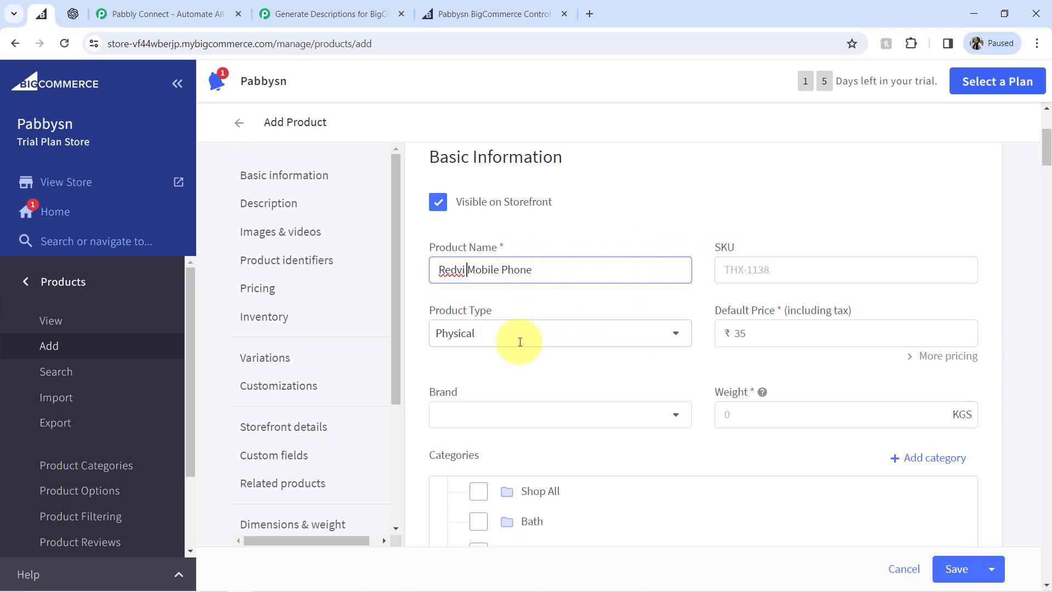
pyautogui.click(746, 329)
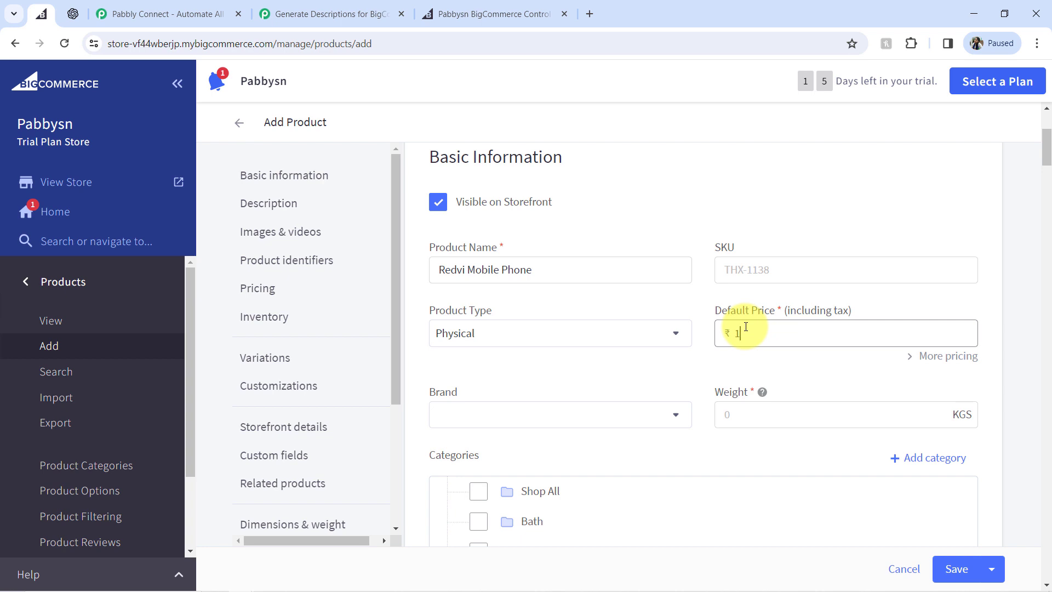
pyautogui.press('BackSpace')
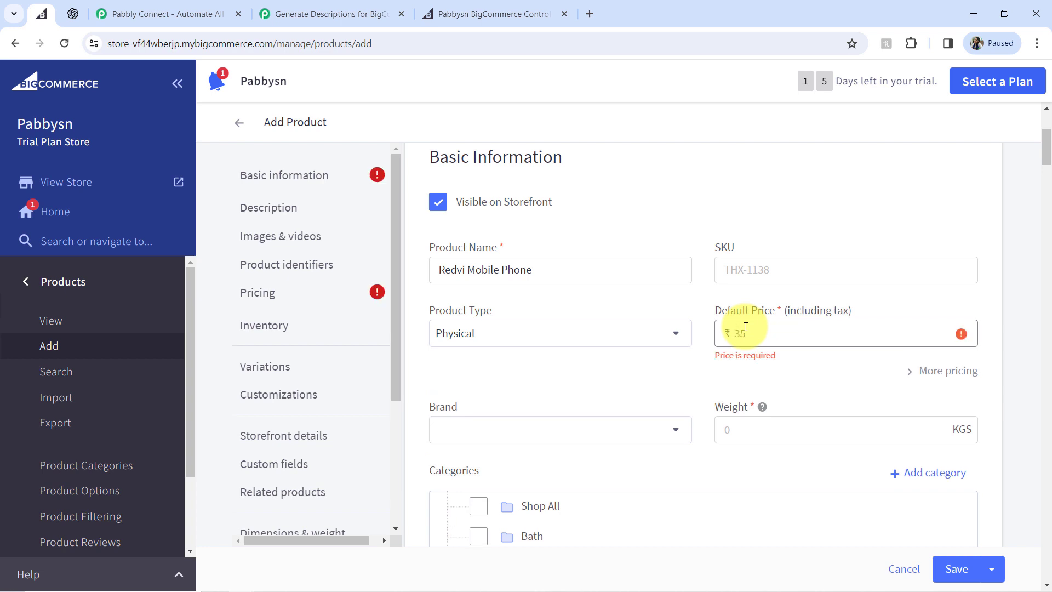
pyautogui.write('190')
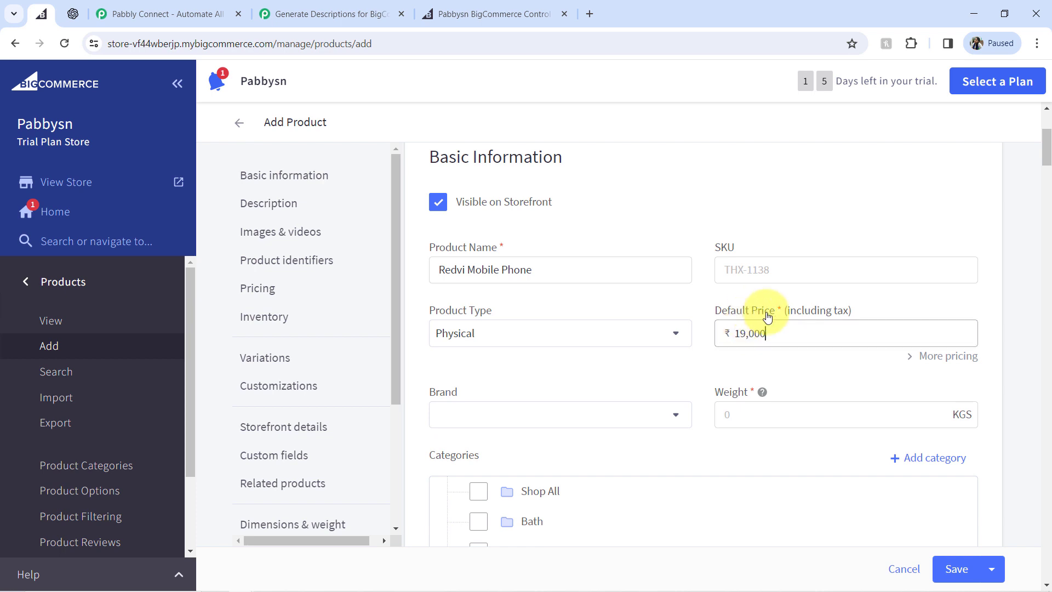
pyautogui.moveTo(1046, 159); pyautogui.dragTo(1043, 176)
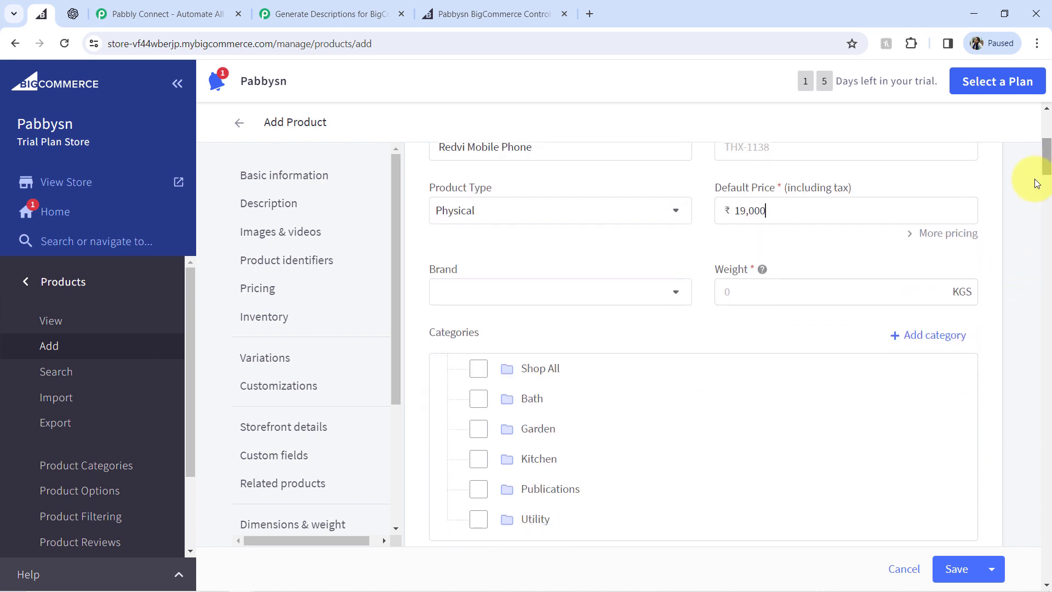
pyautogui.click(754, 288)
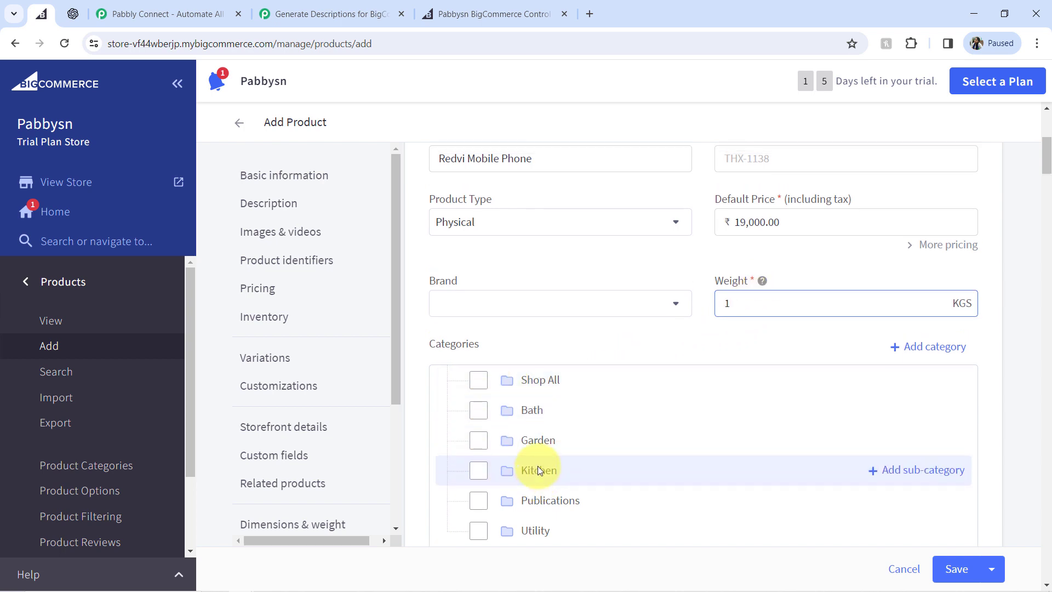
# - Add a new category named Fashion with no parent category to the product
pyautogui.scroll(-3, 540, 467)
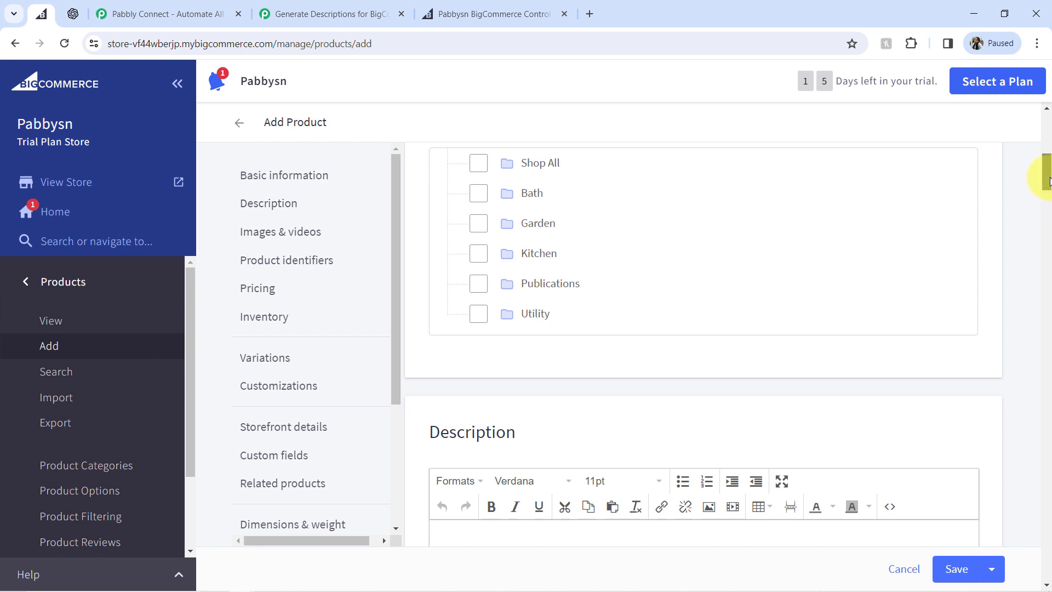
pyautogui.moveTo(1048, 181); pyautogui.dragTo(1045, 168)
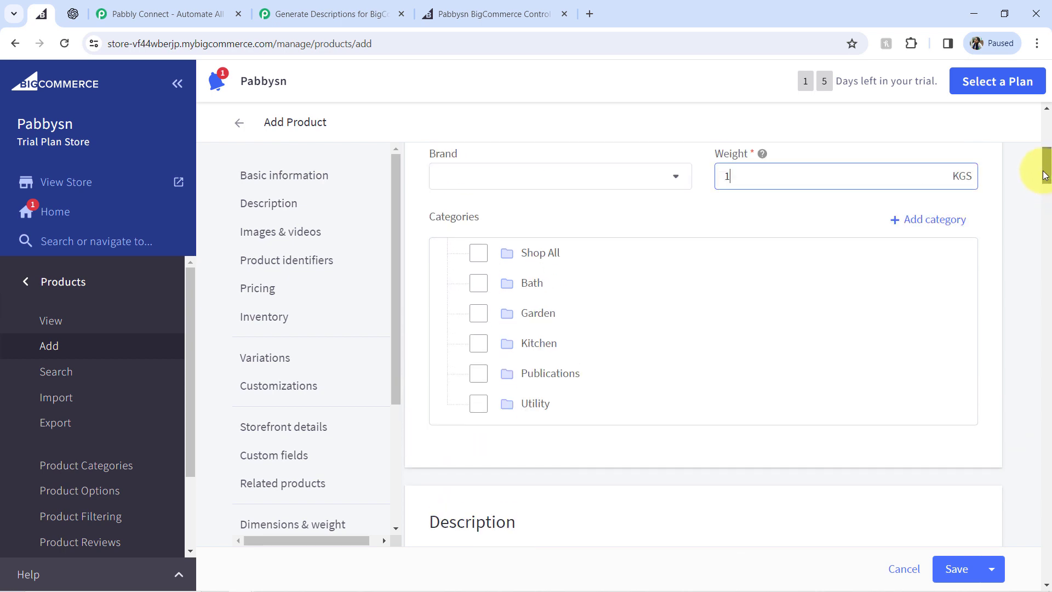
pyautogui.click(903, 226)
pyautogui.click(517, 223)
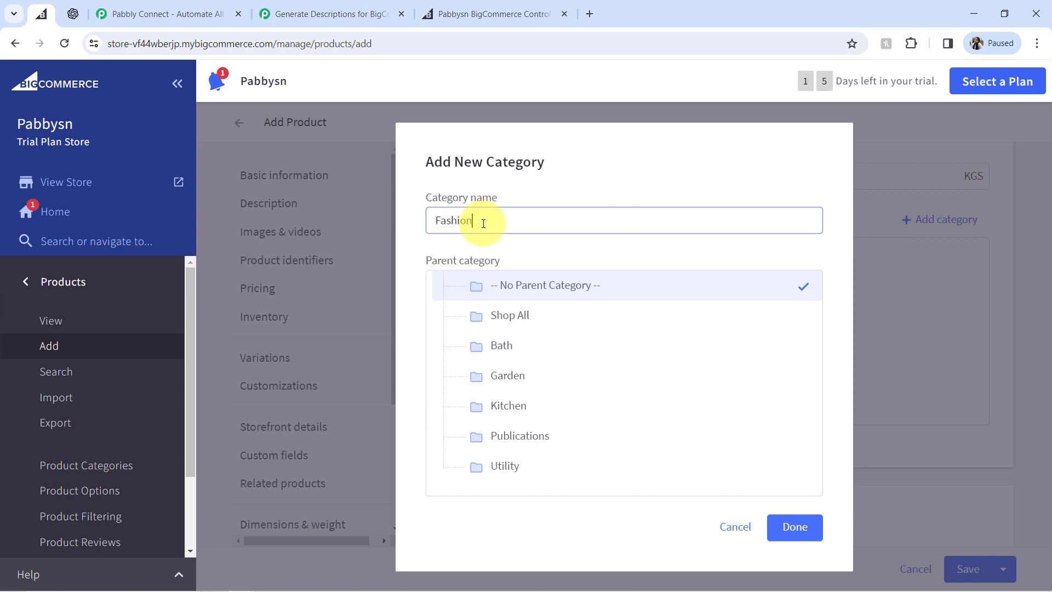
pyautogui.write('Fashion')
pyautogui.click(797, 527)
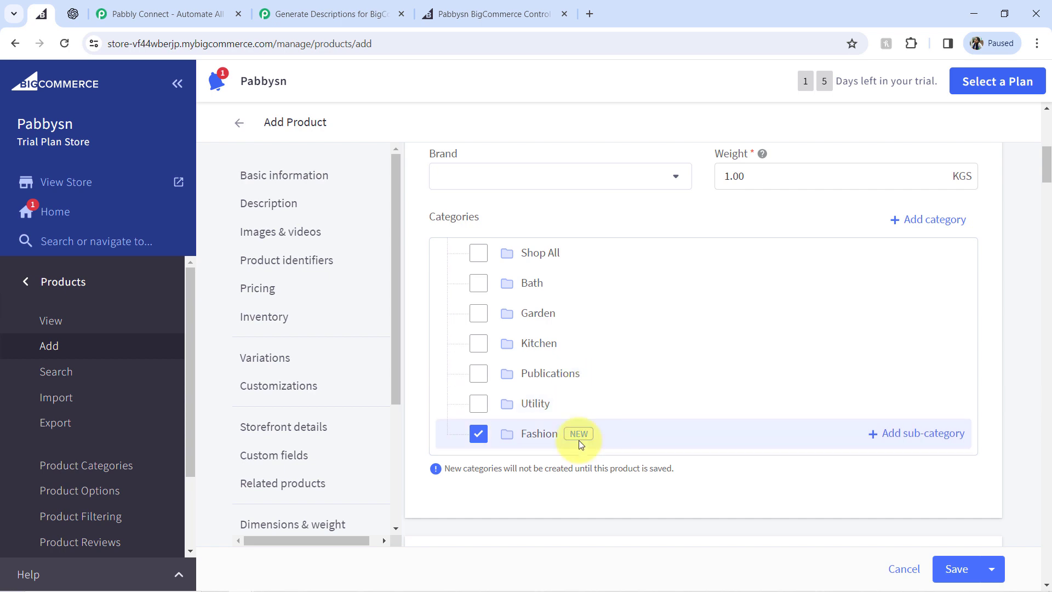
# - Upload a product image from the Extra Images folder and save the product
pyautogui.scroll(-3, 1048, 188)
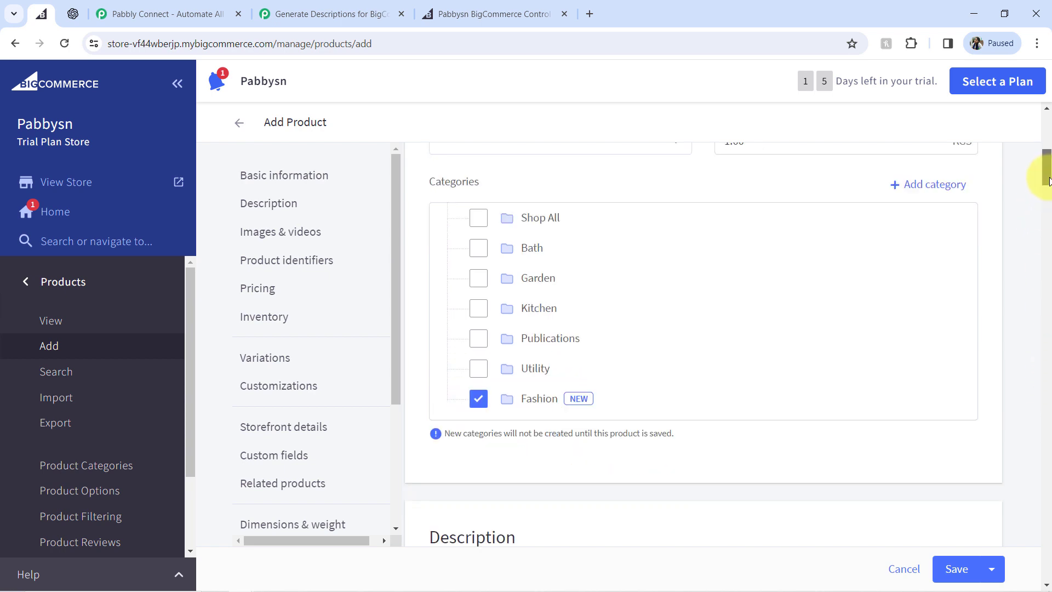
pyautogui.moveTo(1048, 188); pyautogui.dragTo(1048, 207)
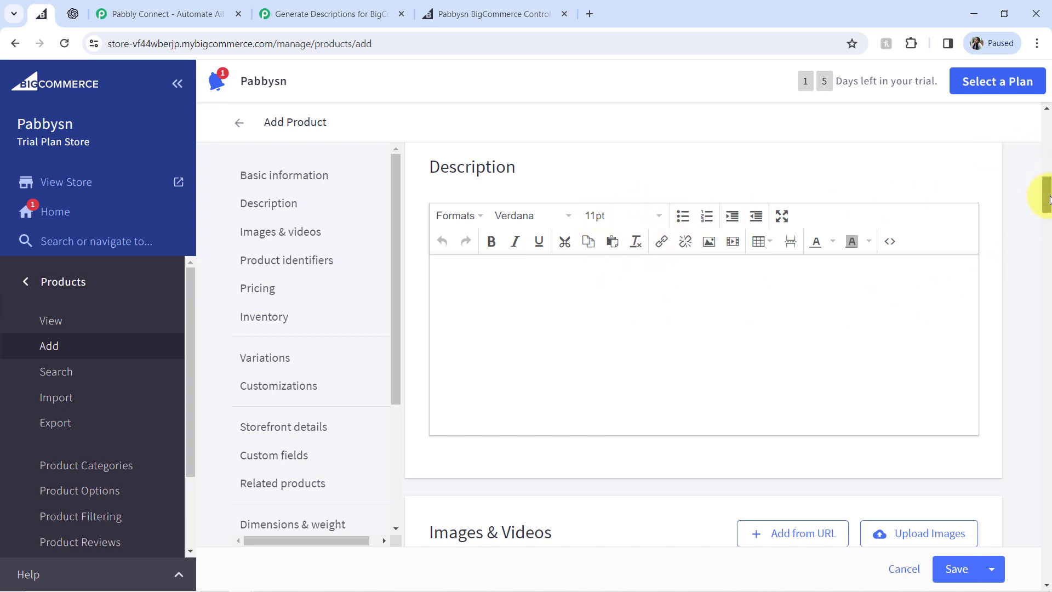
pyautogui.moveTo(1048, 199); pyautogui.dragTo(1048, 222)
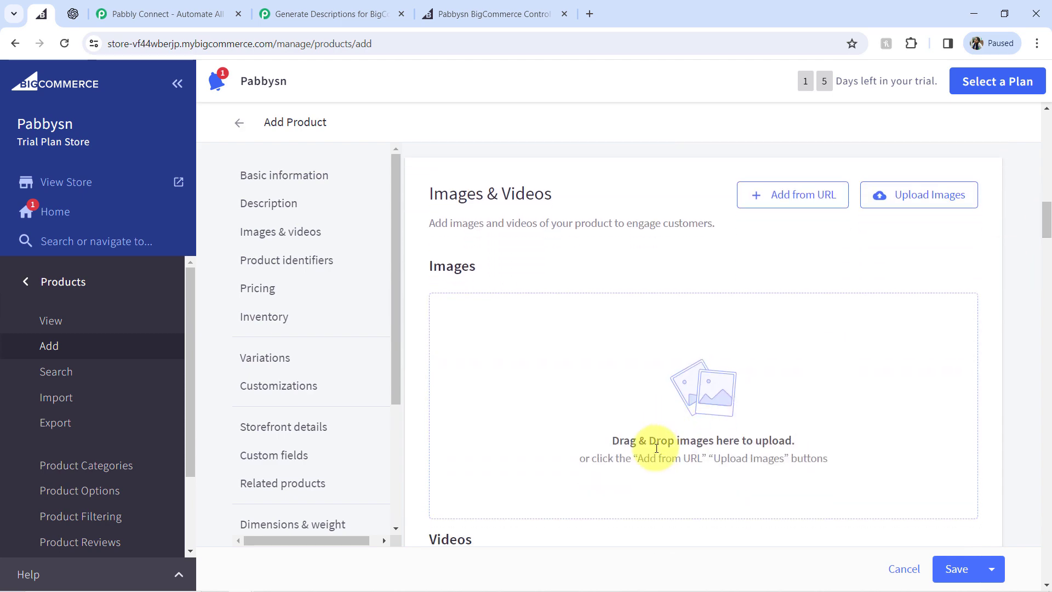
pyautogui.click(721, 392)
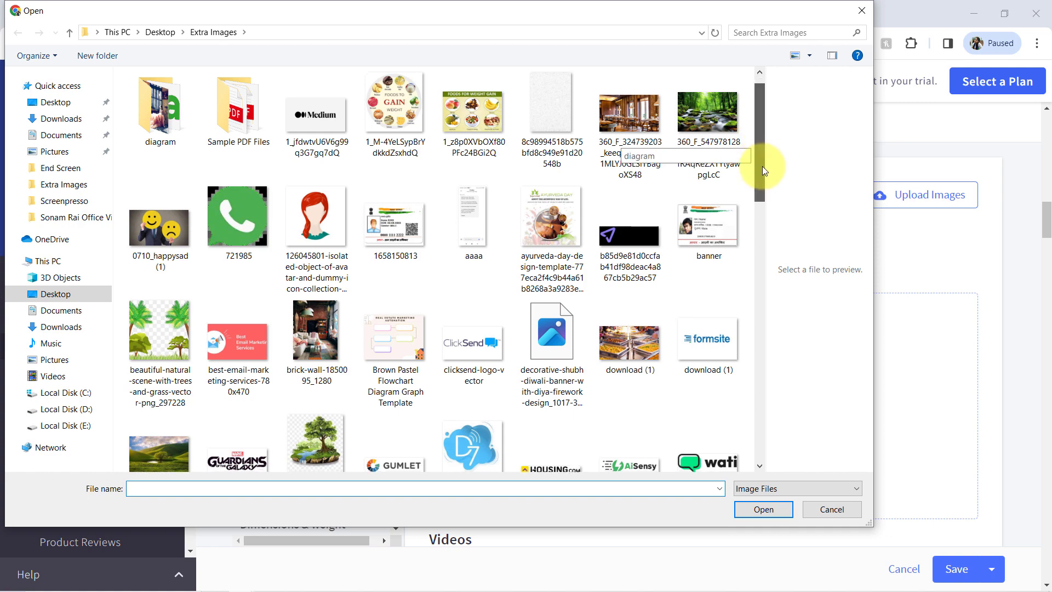
pyautogui.moveTo(762, 166); pyautogui.dragTo(759, 209)
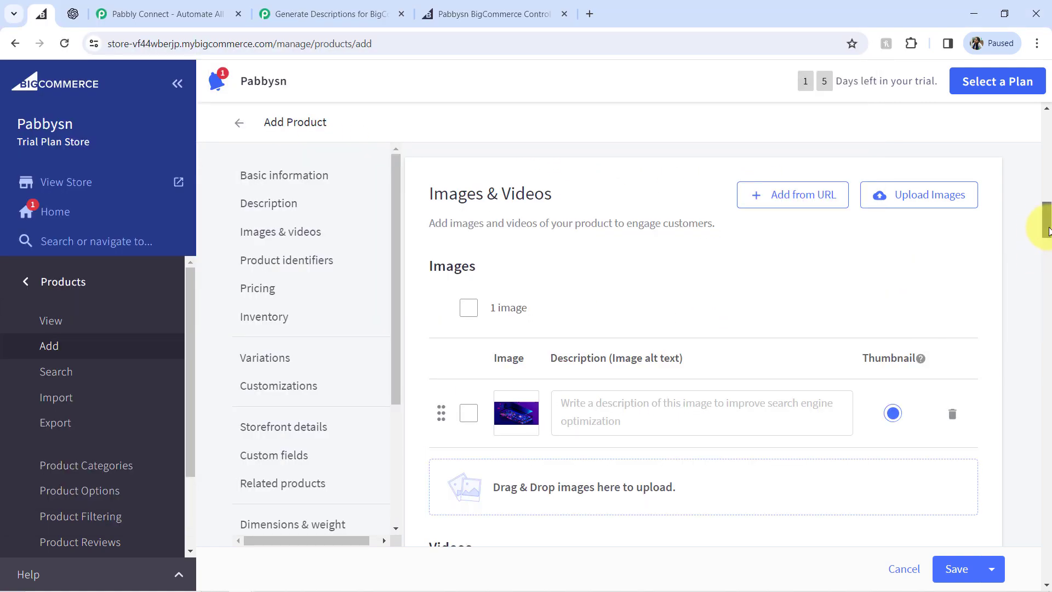
pyautogui.moveTo(1048, 230); pyautogui.dragTo(1046, 573)
pyautogui.click(958, 569)
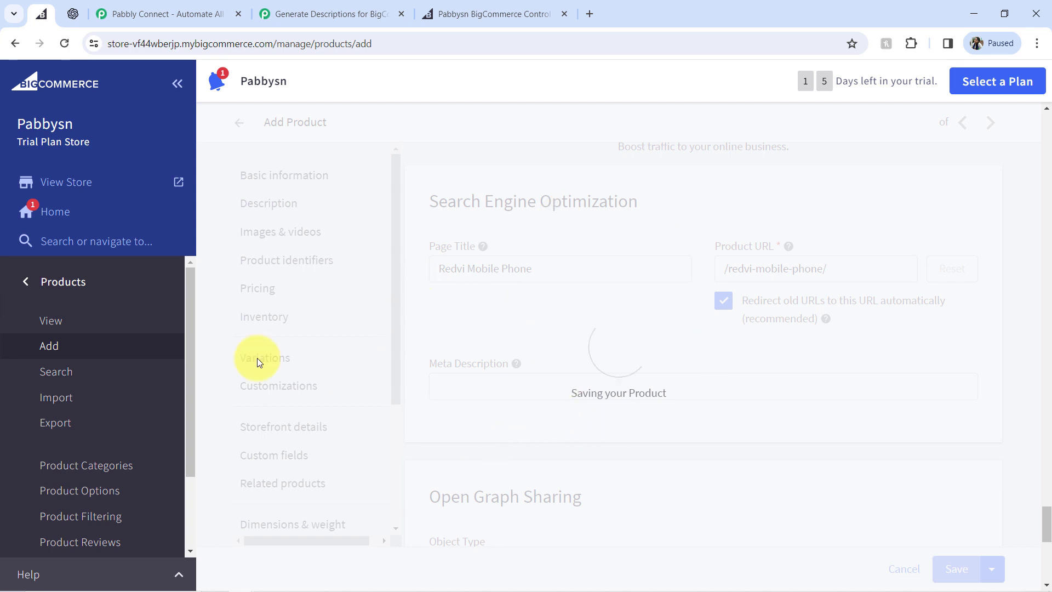
# - Switch back to the Pabbly Connect workflow and review the store ID and scope in the trigger's received response
pyautogui.click(324, 13)
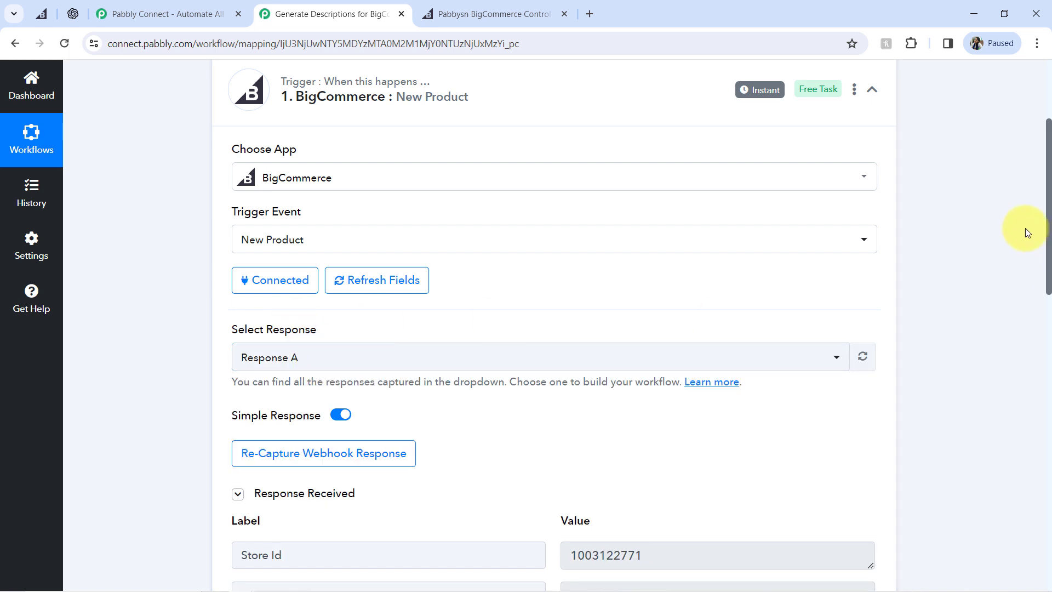
pyautogui.moveTo(1048, 230); pyautogui.dragTo(1050, 345)
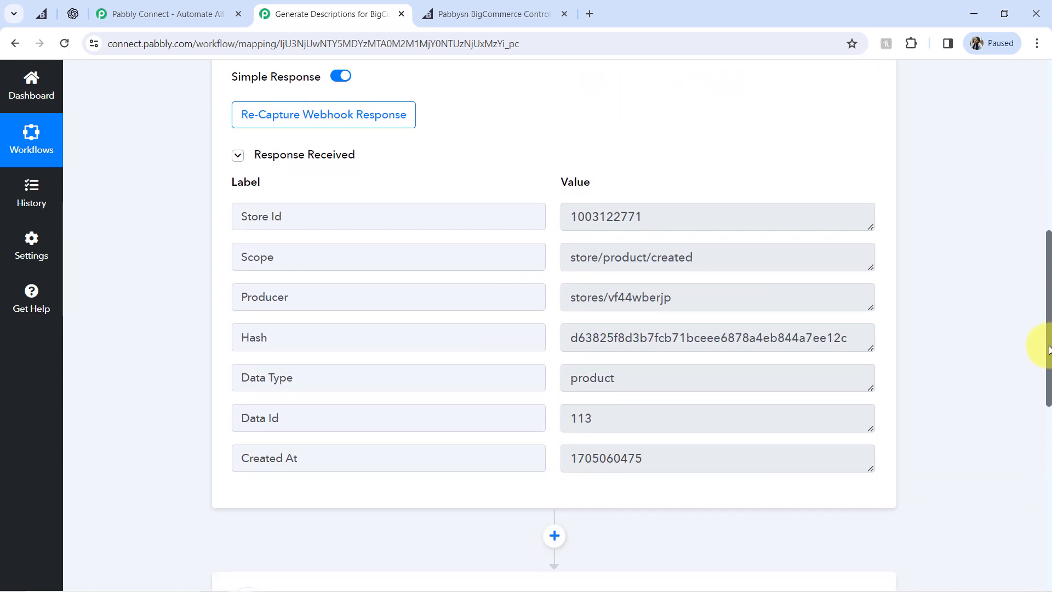
pyautogui.moveTo(599, 216); pyautogui.dragTo(571, 217)
pyautogui.moveTo(622, 258); pyautogui.dragTo(579, 258)
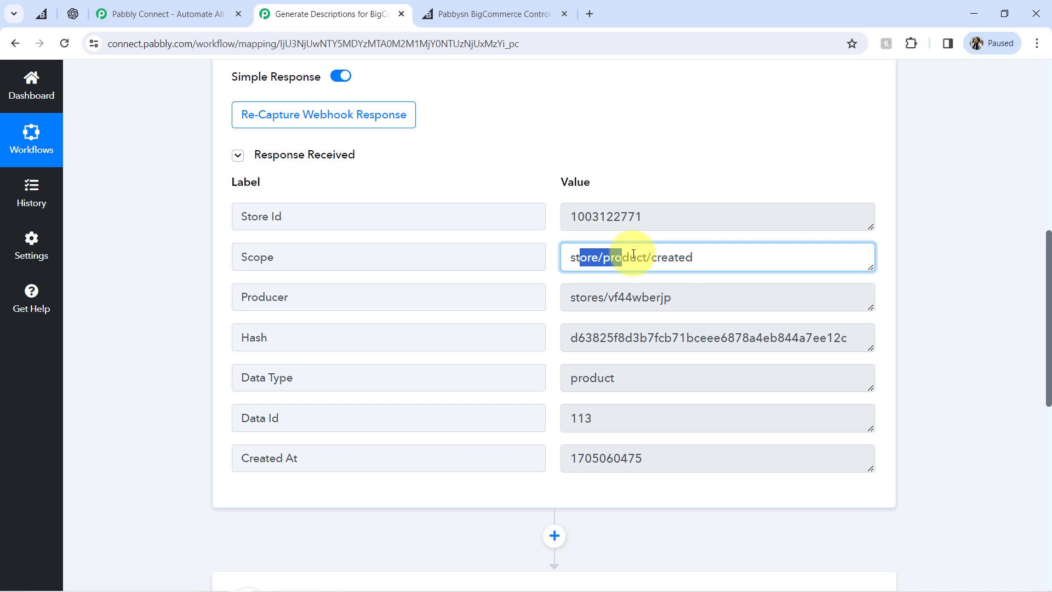
# - Insert a BigCommerce action step between the trigger and the OpenAI step, with Get a Product as its action event
pyautogui.moveTo(1043, 270); pyautogui.dragTo(1043, 336)
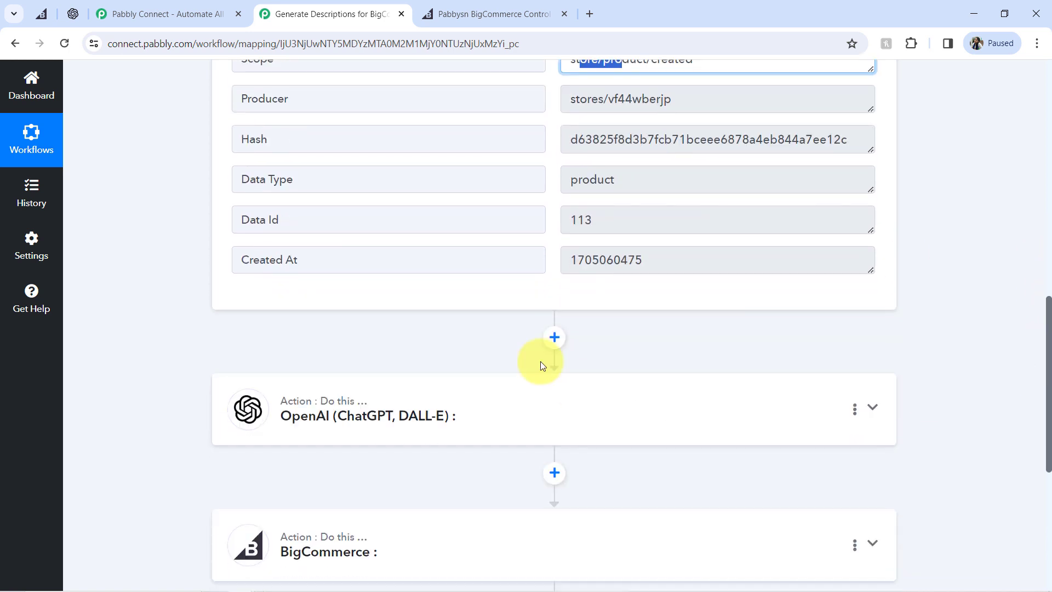
pyautogui.click(567, 335)
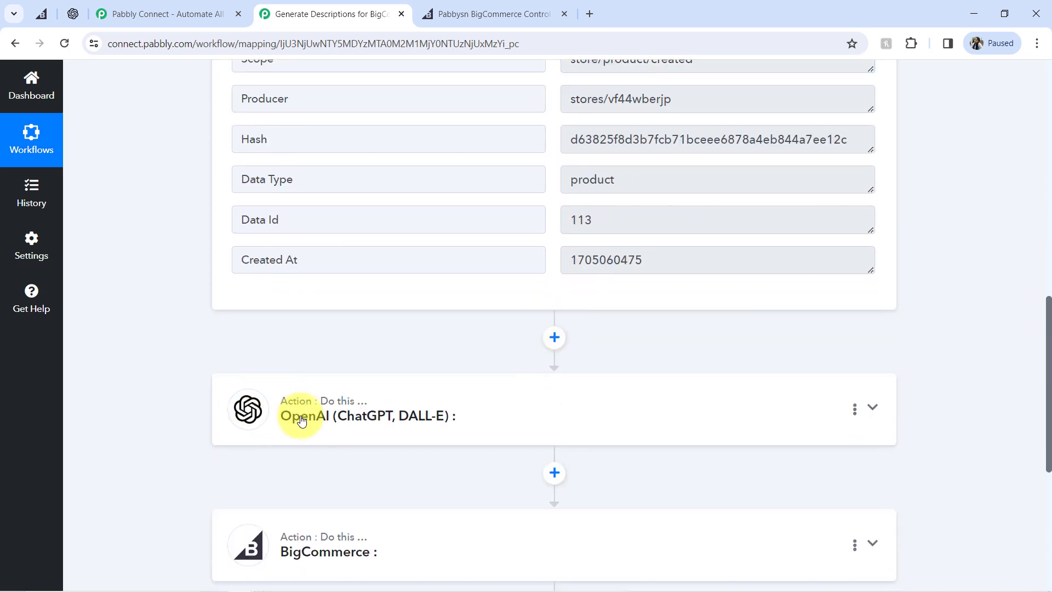
pyautogui.click(554, 337)
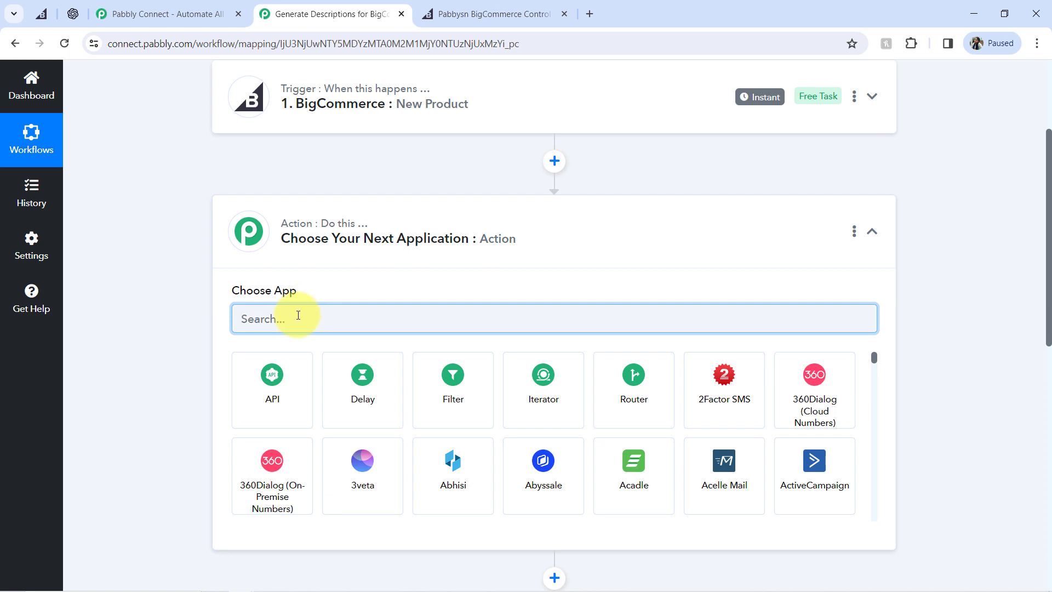
pyautogui.write('big')
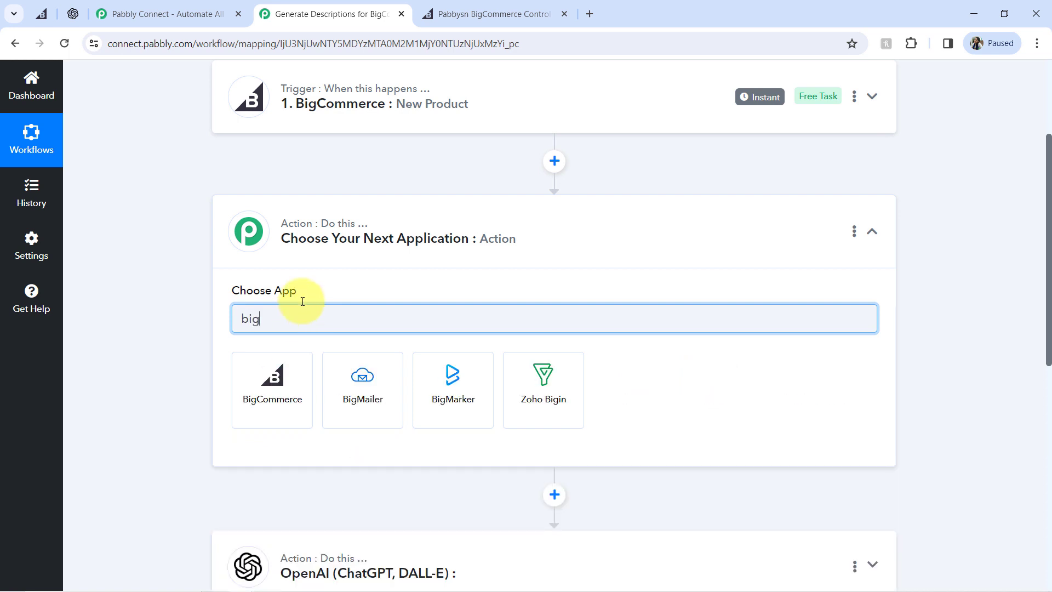
pyautogui.click(242, 388)
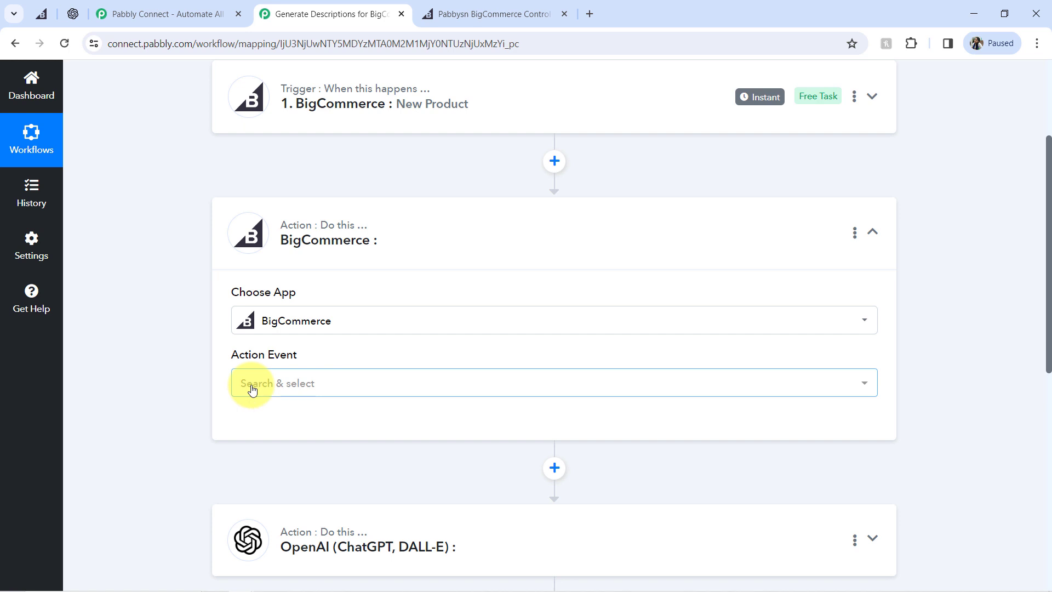
pyautogui.click(251, 389)
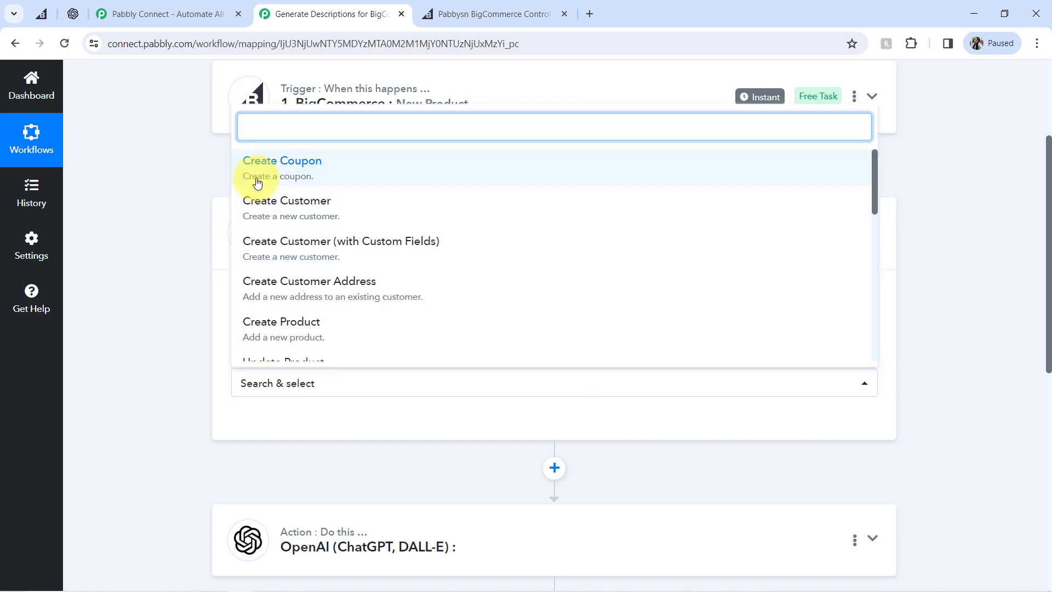
pyautogui.write('get')
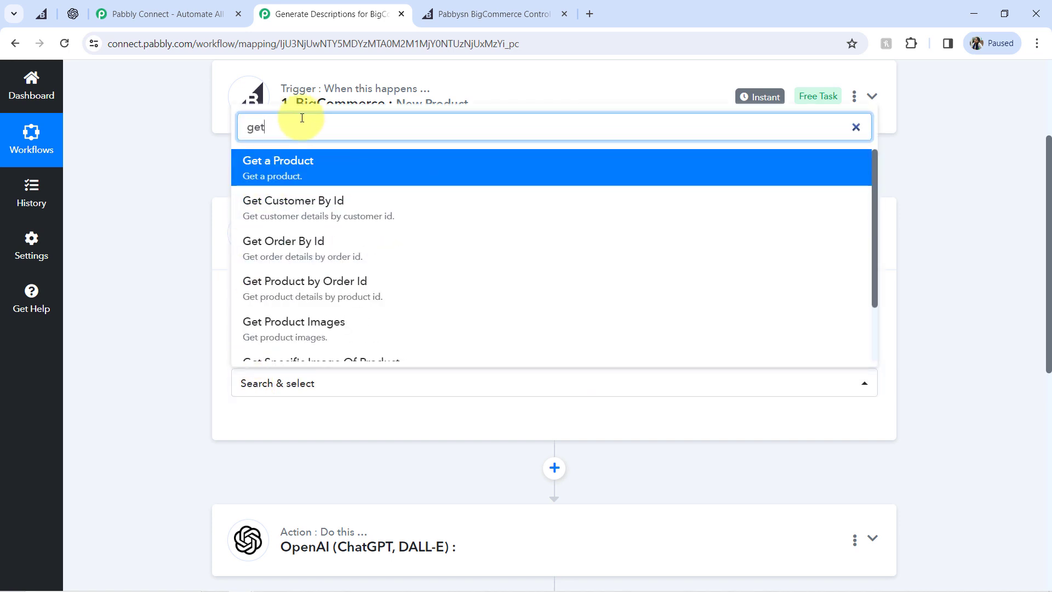
pyautogui.click(286, 166)
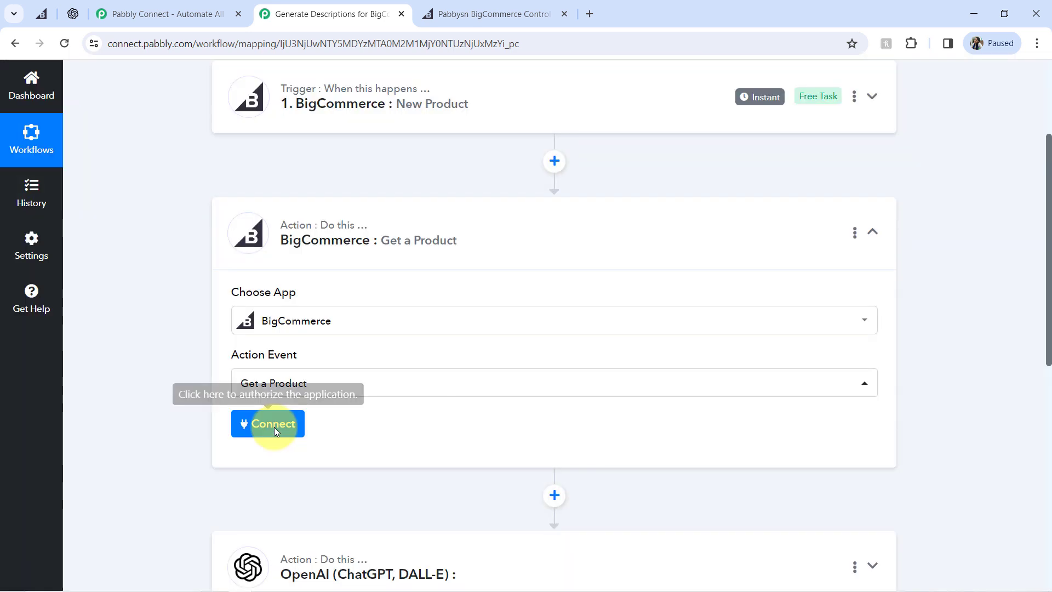
# - Connect the Get a Product action using the existing connection BigCommerce #12 and save it
pyautogui.click(274, 434)
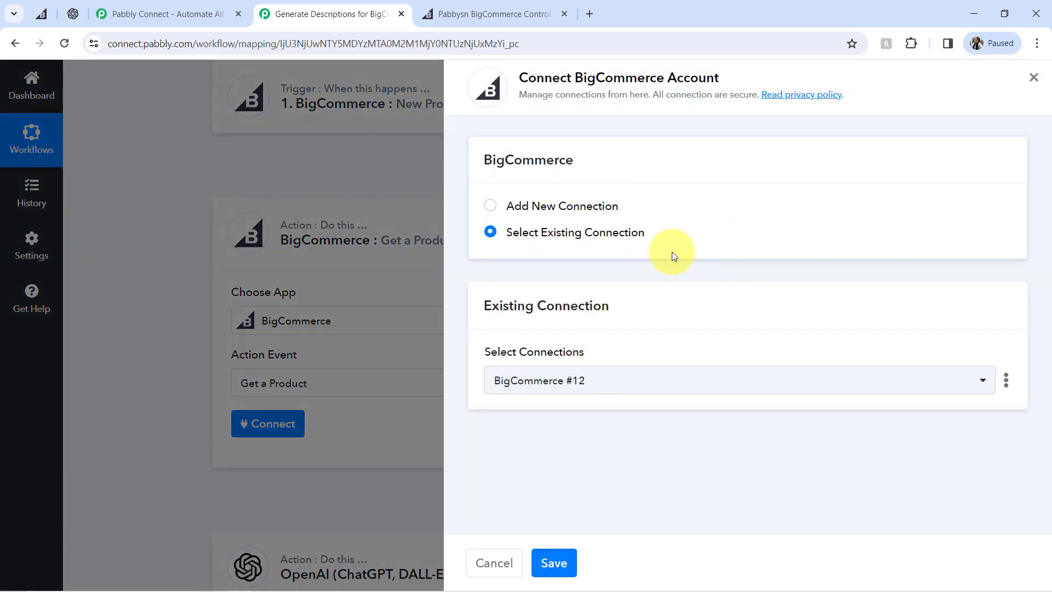
pyautogui.click(573, 205)
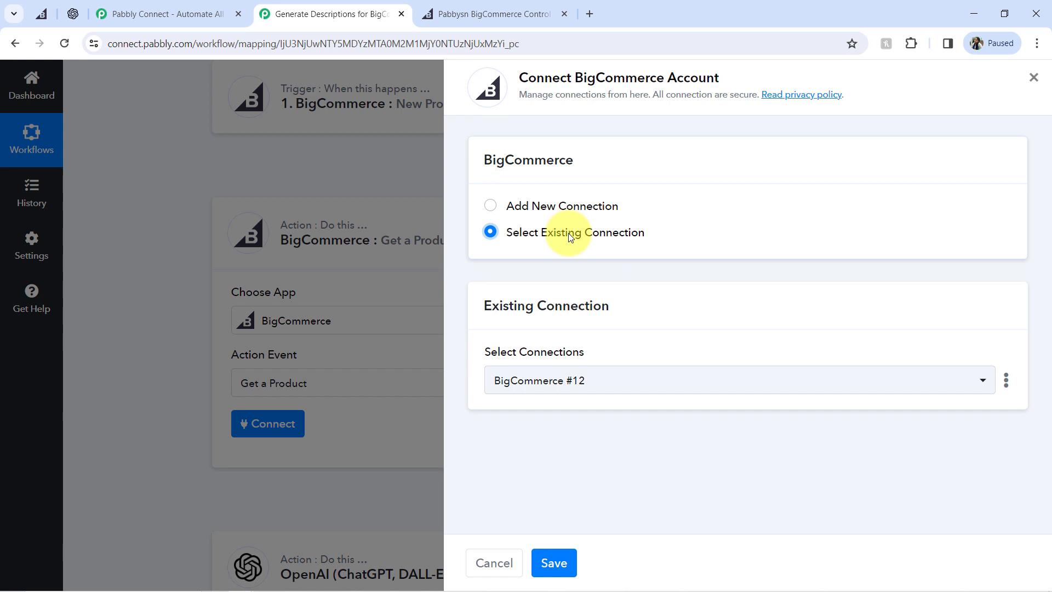
pyautogui.click(560, 561)
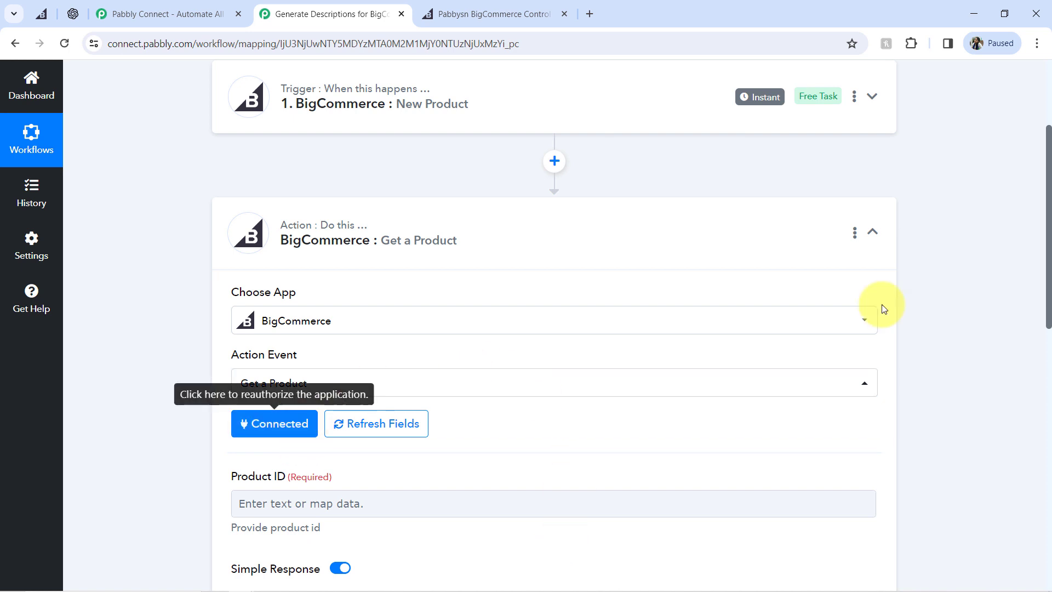
# - Check the required Product ID field of the Get a Product action and locate the Data Id in the New Product trigger's response
pyautogui.moveTo(1050, 207); pyautogui.dragTo(1048, 325)
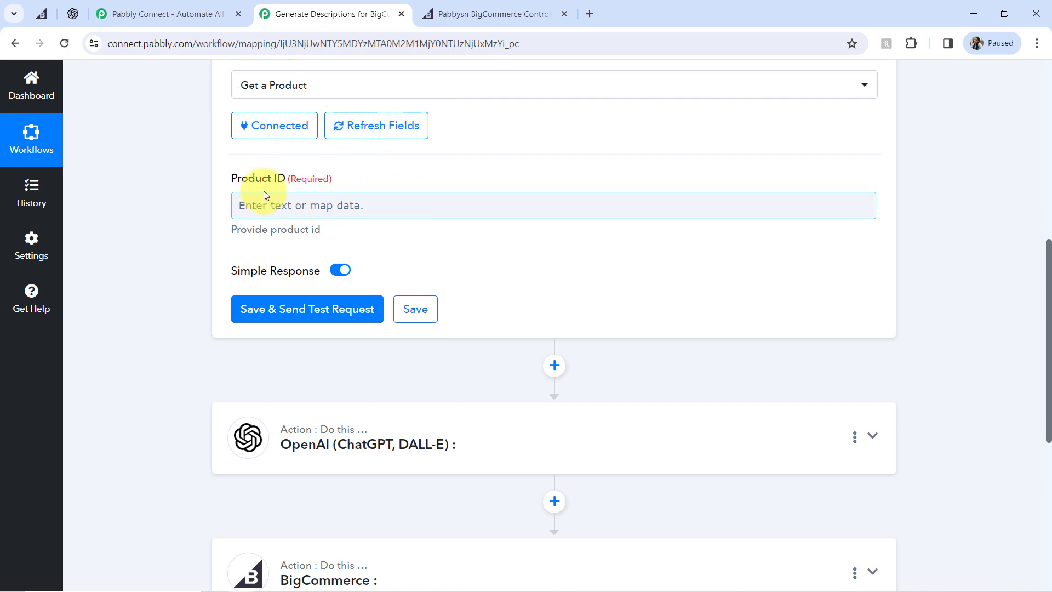
pyautogui.click(281, 211)
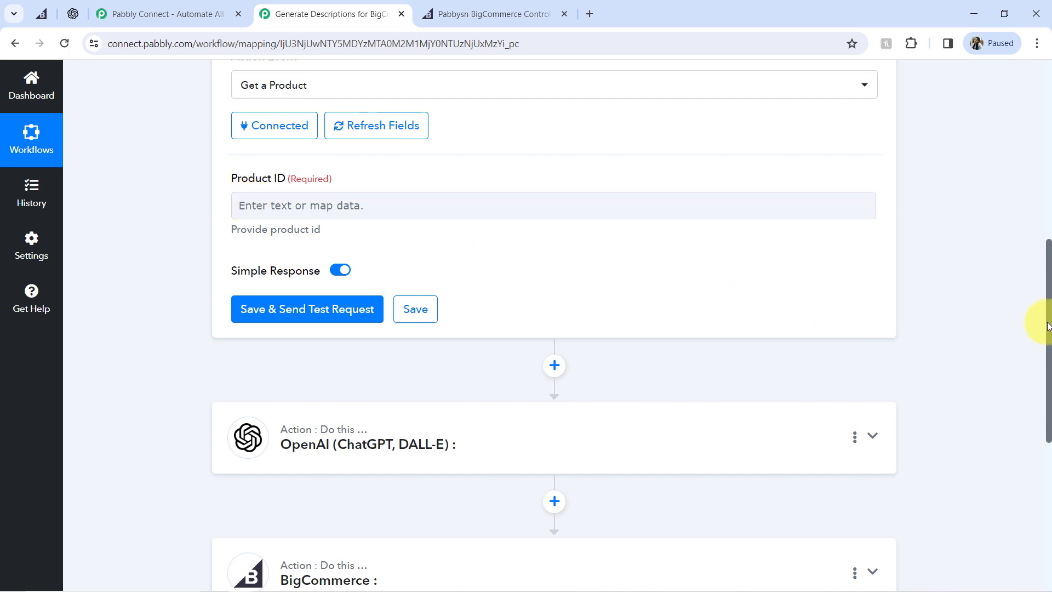
pyautogui.moveTo(1048, 325); pyautogui.dragTo(1042, 188)
pyautogui.click(458, 150)
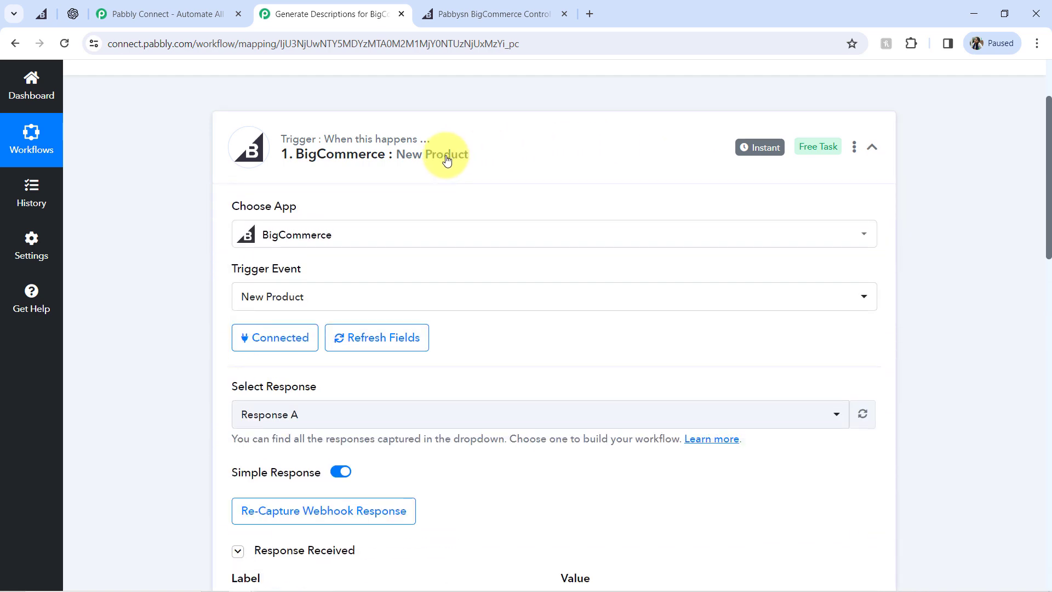
pyautogui.scroll(3, 580, 225)
pyautogui.moveTo(1047, 163); pyautogui.dragTo(1025, 333)
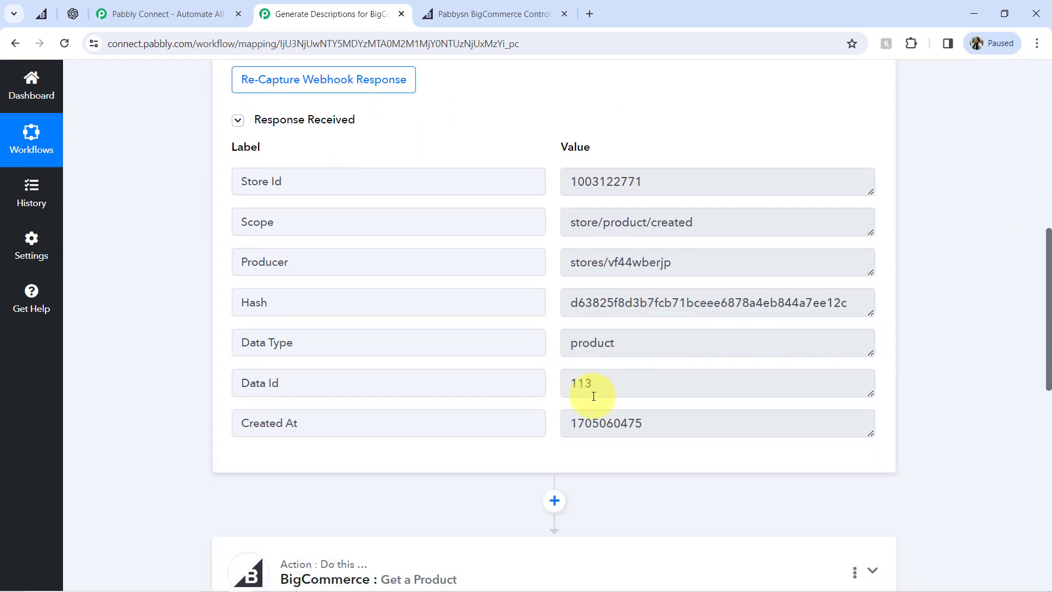
pyautogui.doubleClick(581, 383)
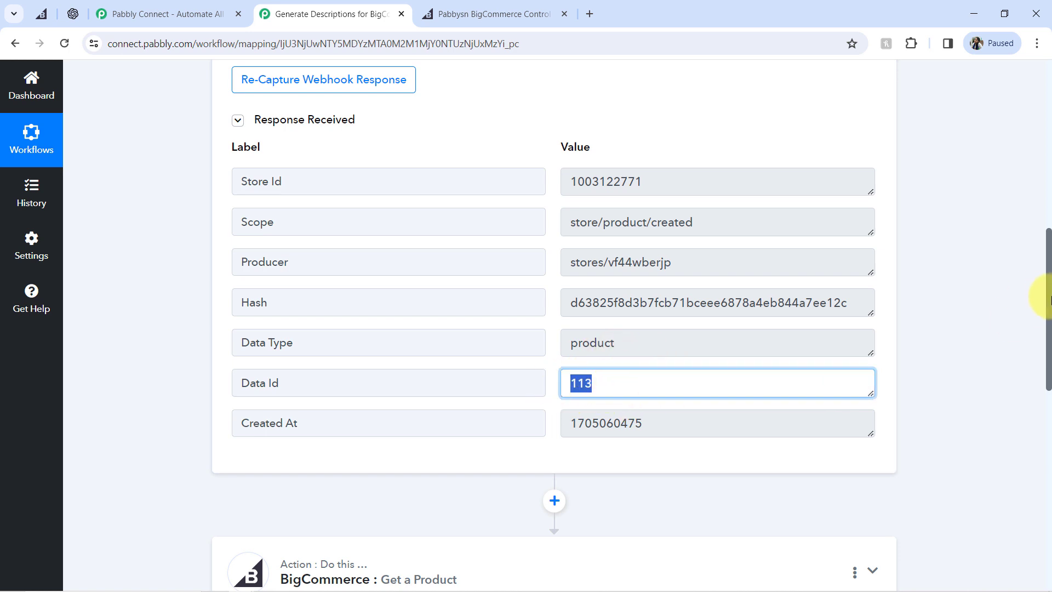
# - Map the Get a Product action's Product ID to the Data Id from the New Product trigger, and save and send a test request
pyautogui.moveTo(1050, 298); pyautogui.dragTo(1040, 454)
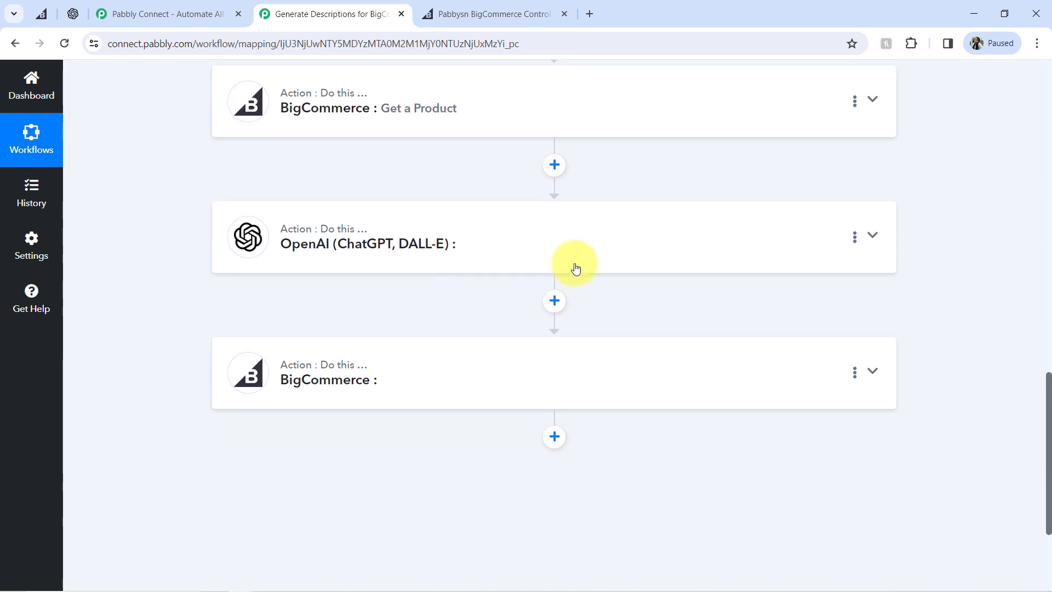
pyautogui.click(432, 118)
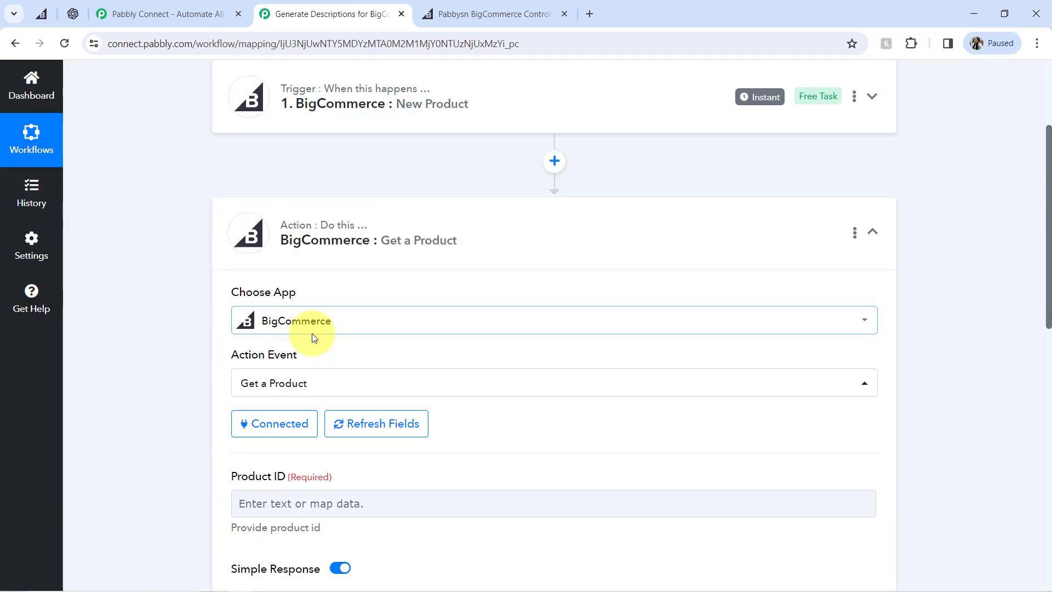
pyautogui.click(253, 503)
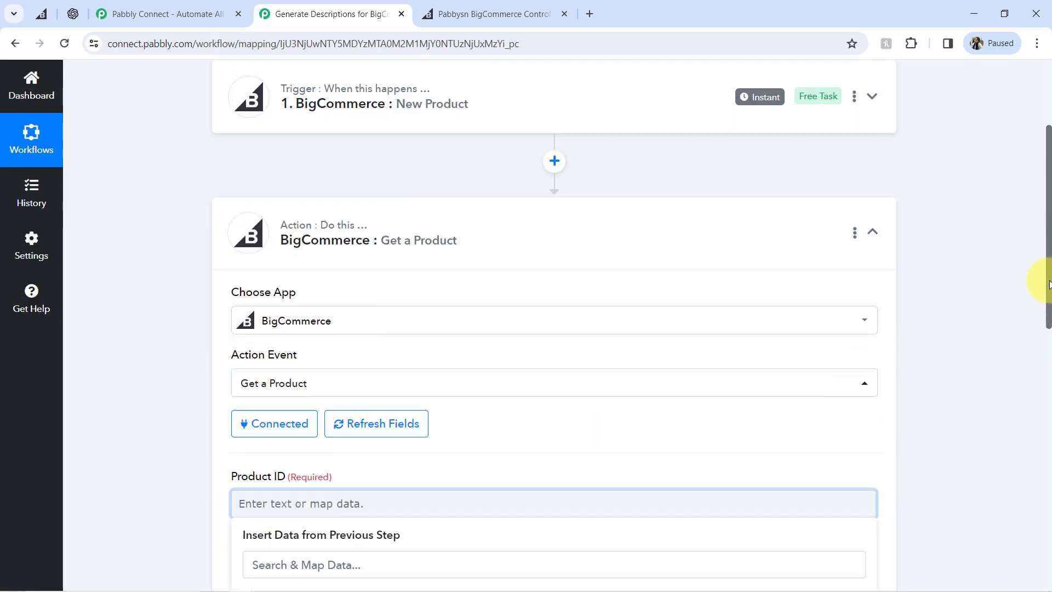
pyautogui.moveTo(1049, 284); pyautogui.dragTo(1032, 396)
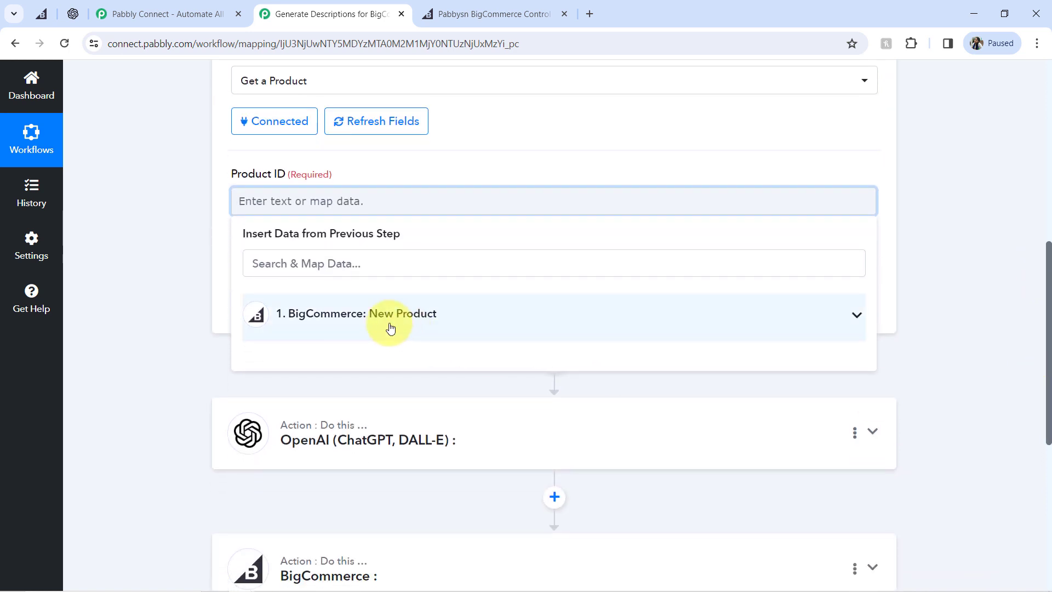
pyautogui.click(390, 328)
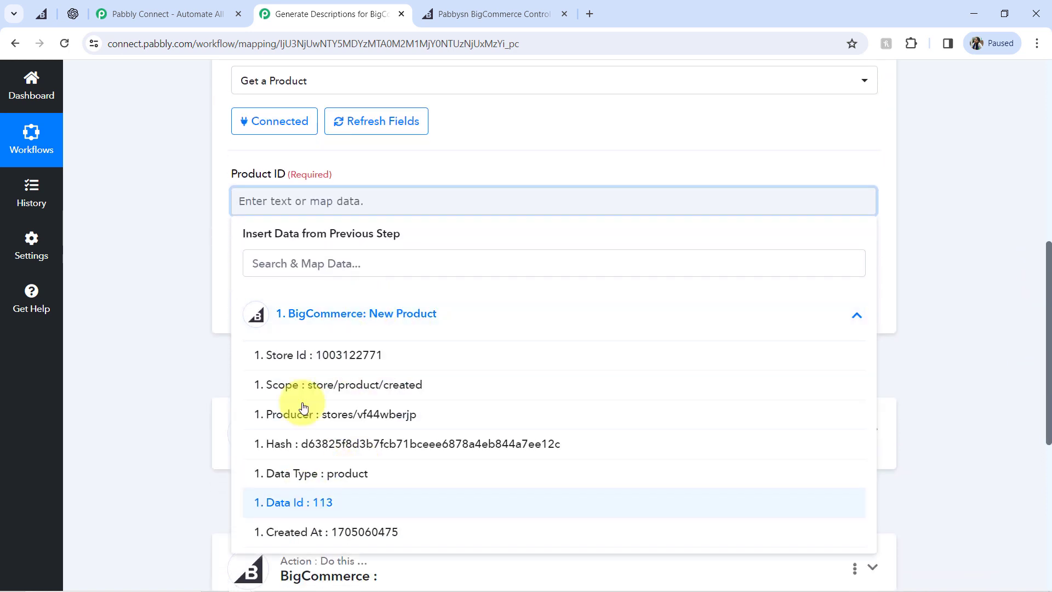
pyautogui.click(294, 503)
pyautogui.click(198, 239)
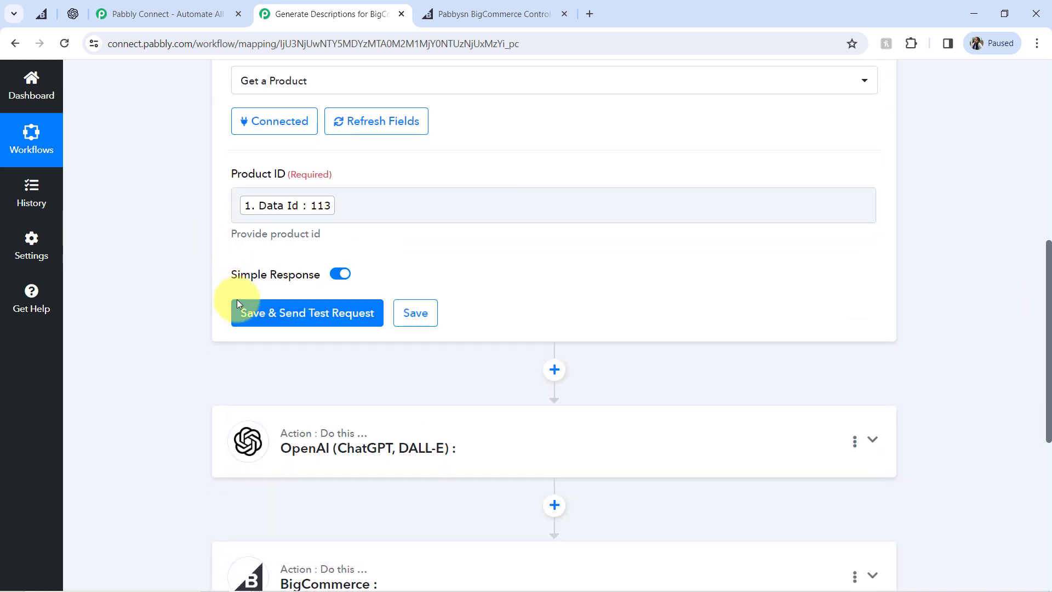
pyautogui.click(258, 321)
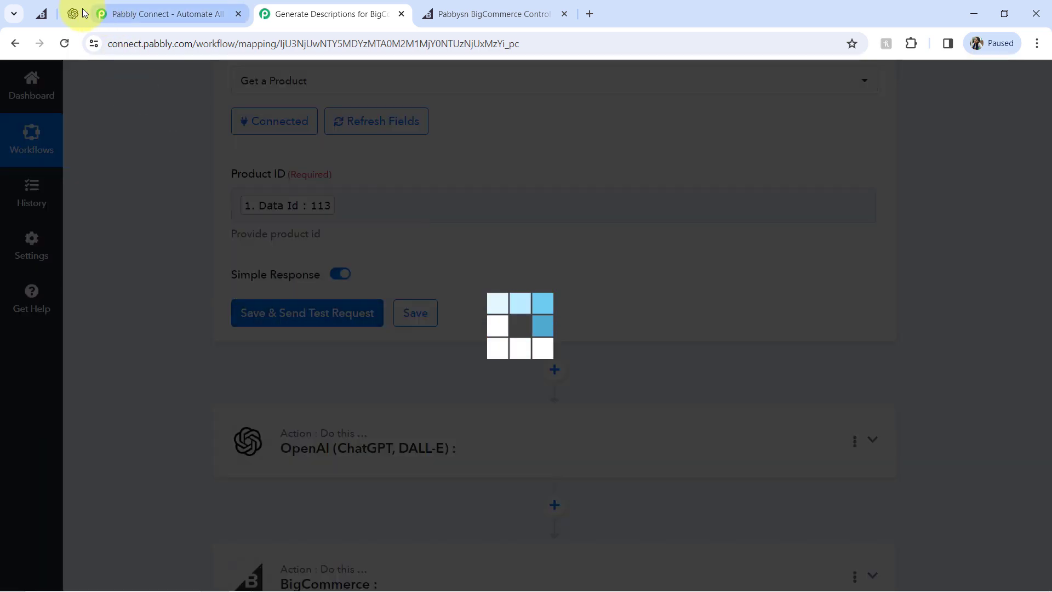
# - Compare the Redvi Mobile Phone's name and price in BigCommerce's product list with the Get a Product response in Pabbly Connect
pyautogui.click(41, 14)
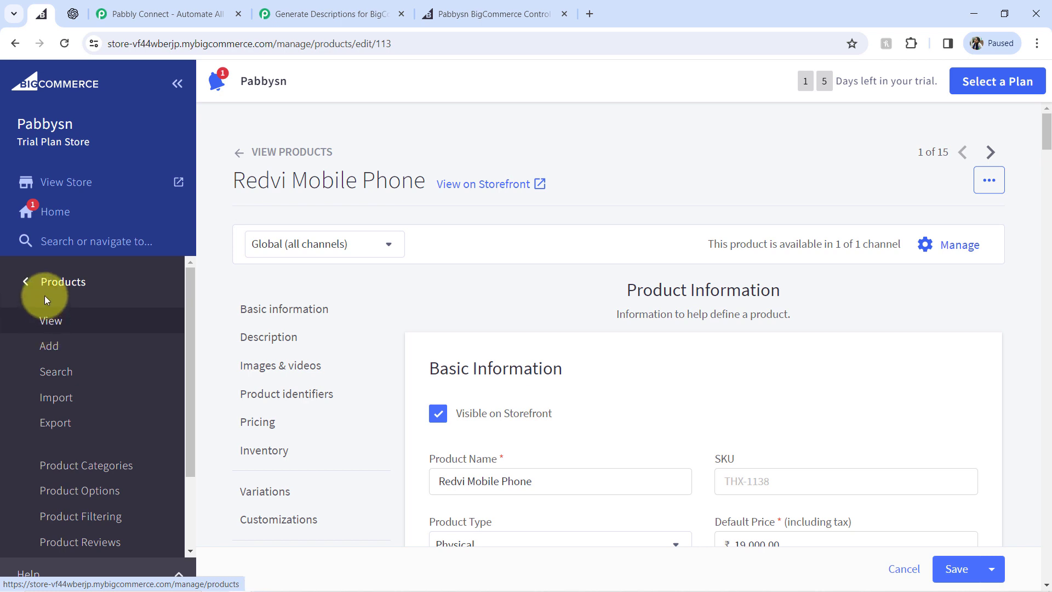
pyautogui.click(53, 323)
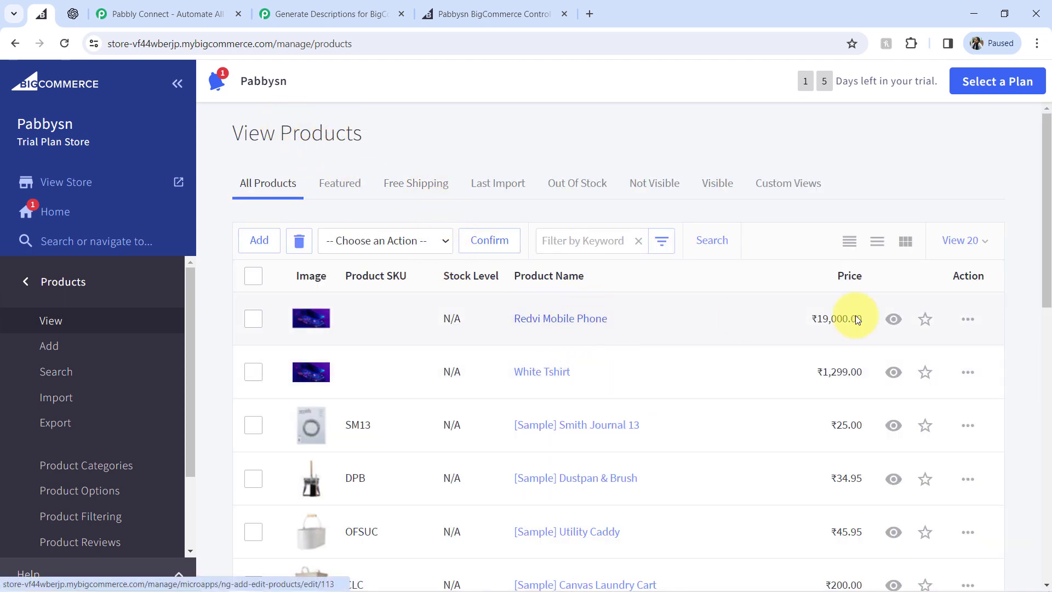
pyautogui.click(291, 4)
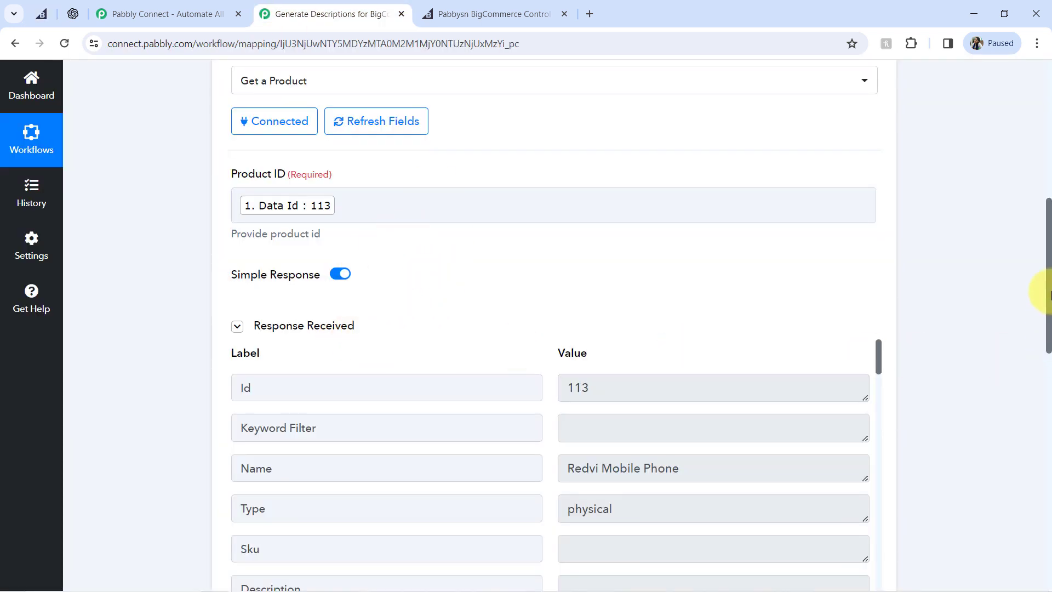
pyautogui.moveTo(1047, 287); pyautogui.dragTo(1046, 337)
pyautogui.moveTo(679, 304); pyautogui.dragTo(619, 305)
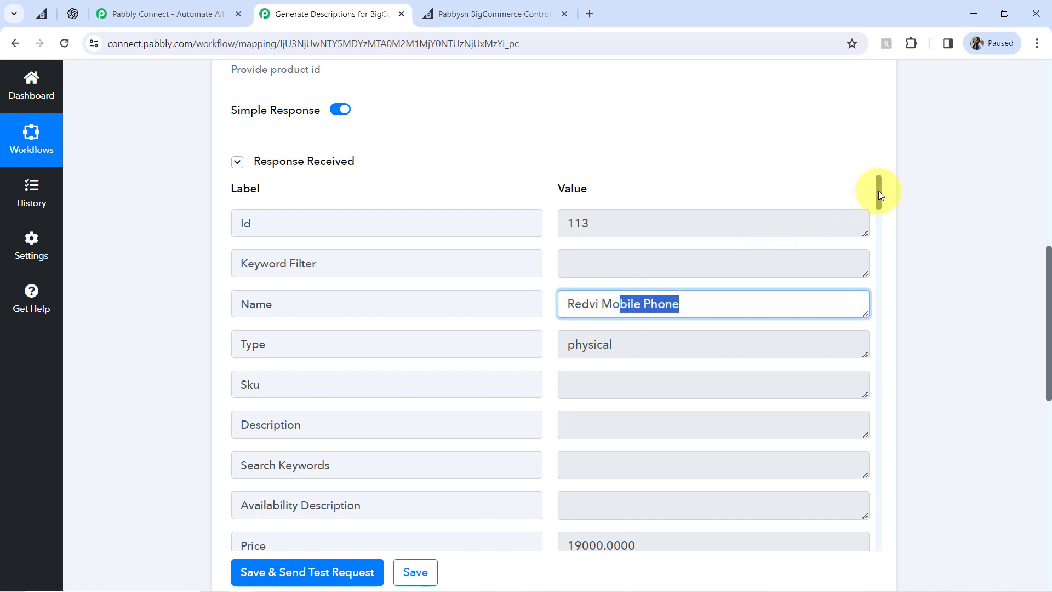
pyautogui.moveTo(879, 193); pyautogui.dragTo(883, 221)
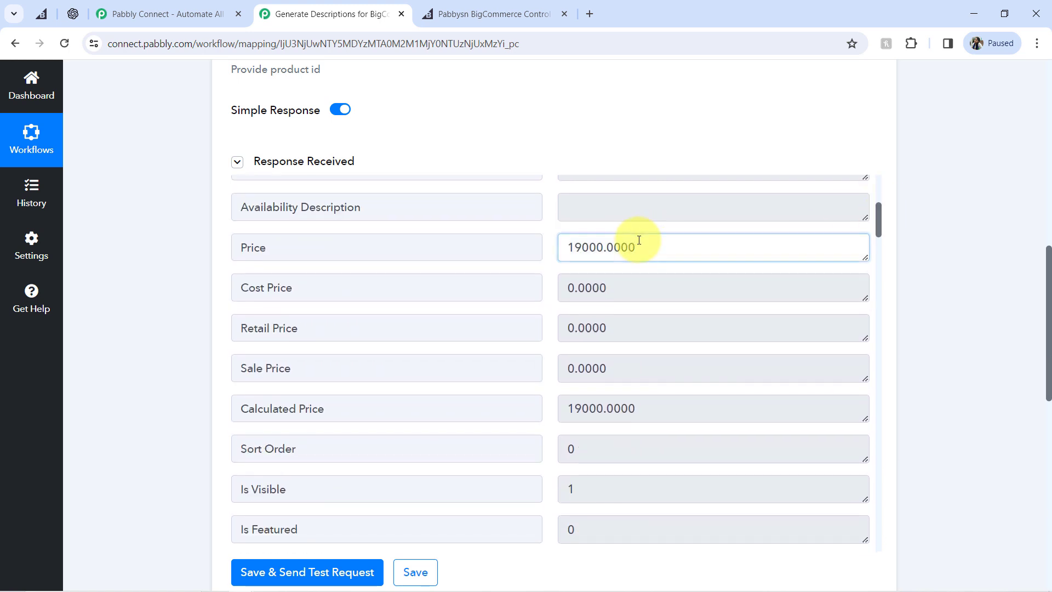
pyautogui.doubleClick(638, 239)
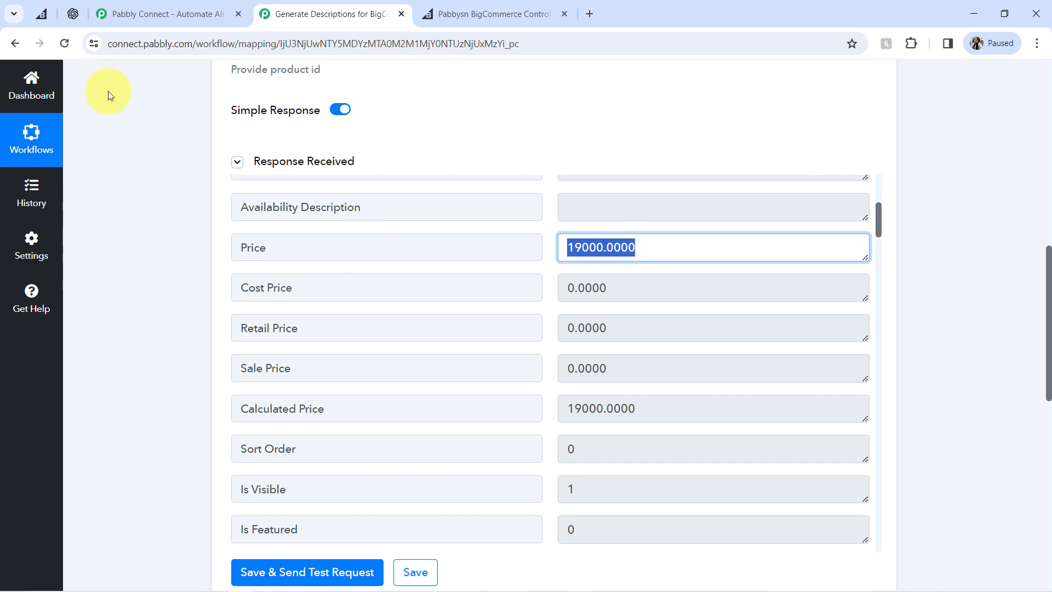
pyautogui.click(55, 10)
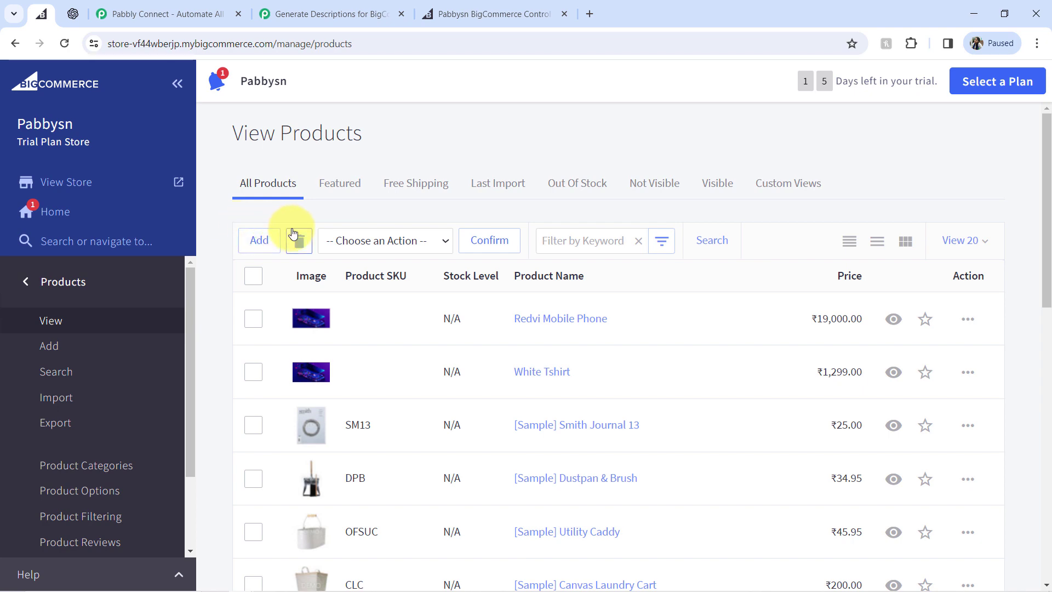
pyautogui.click(328, 14)
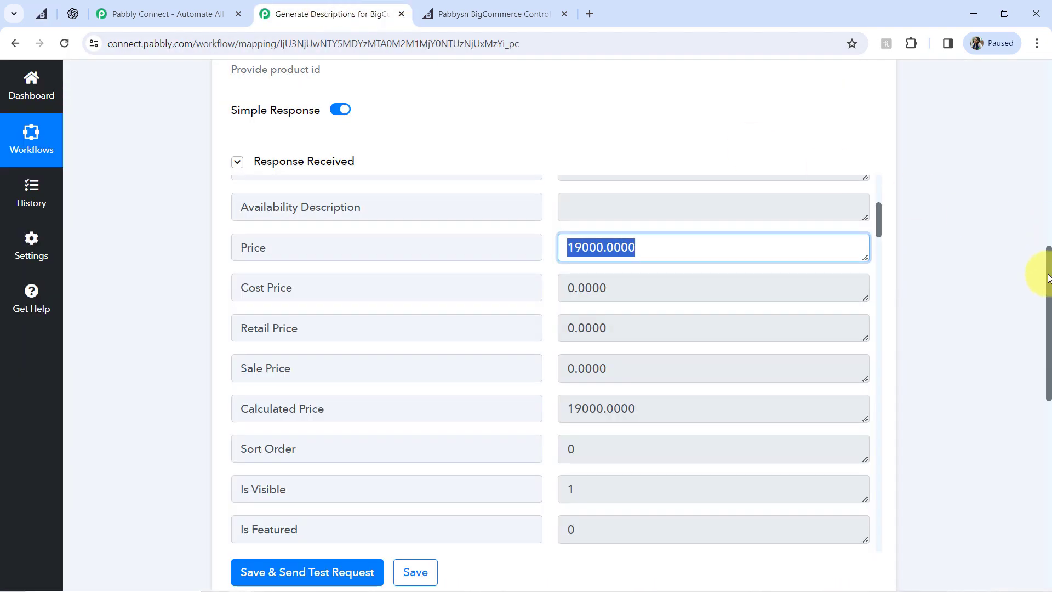
# - Review the New Product trigger's task labels and the product name in the Get a Product response
pyautogui.moveTo(1048, 278); pyautogui.dragTo(1034, 89)
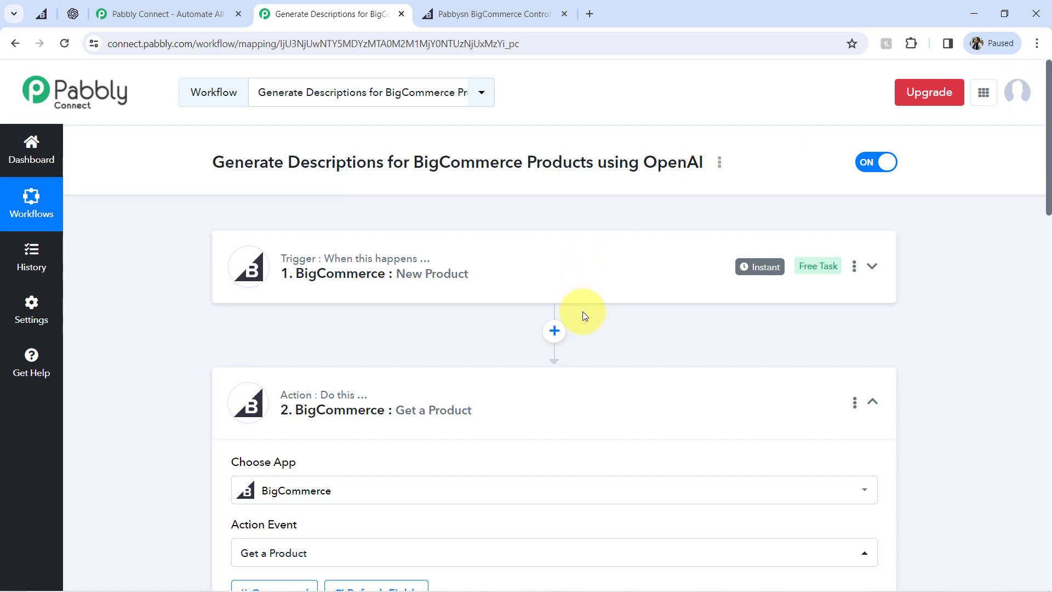
pyautogui.moveTo(751, 272)
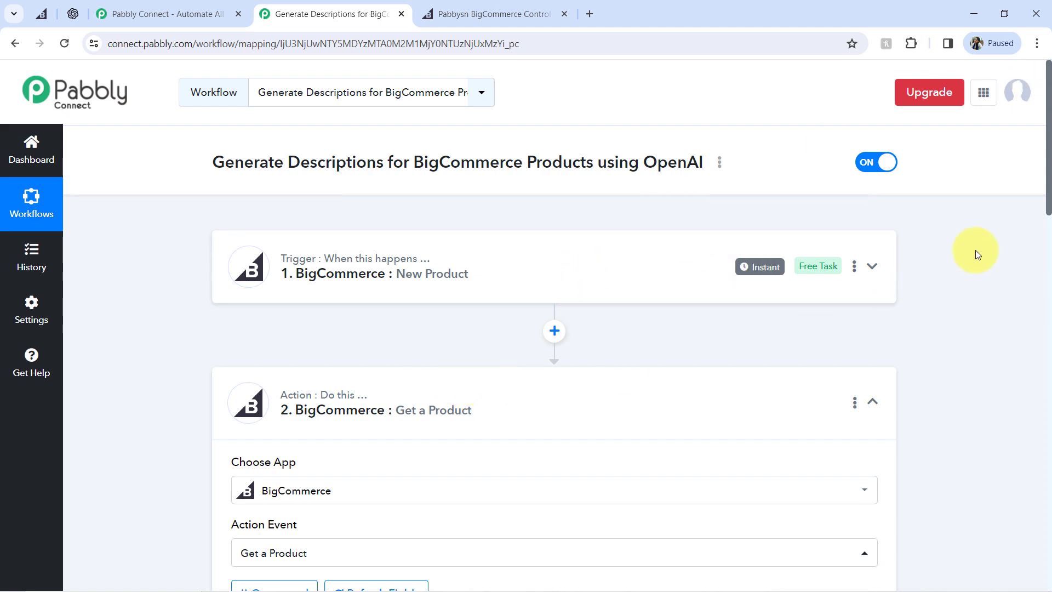
pyautogui.moveTo(1048, 189); pyautogui.dragTo(1014, 384)
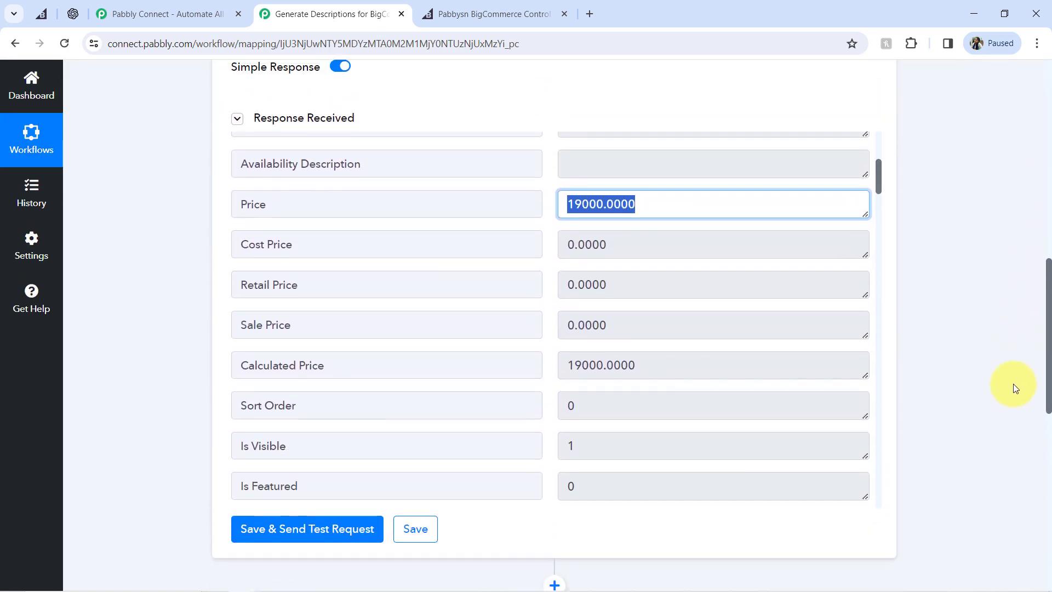
pyautogui.moveTo(878, 182); pyautogui.dragTo(879, 155)
pyautogui.click(654, 247)
pyautogui.hotkey('ctrl', 'a')
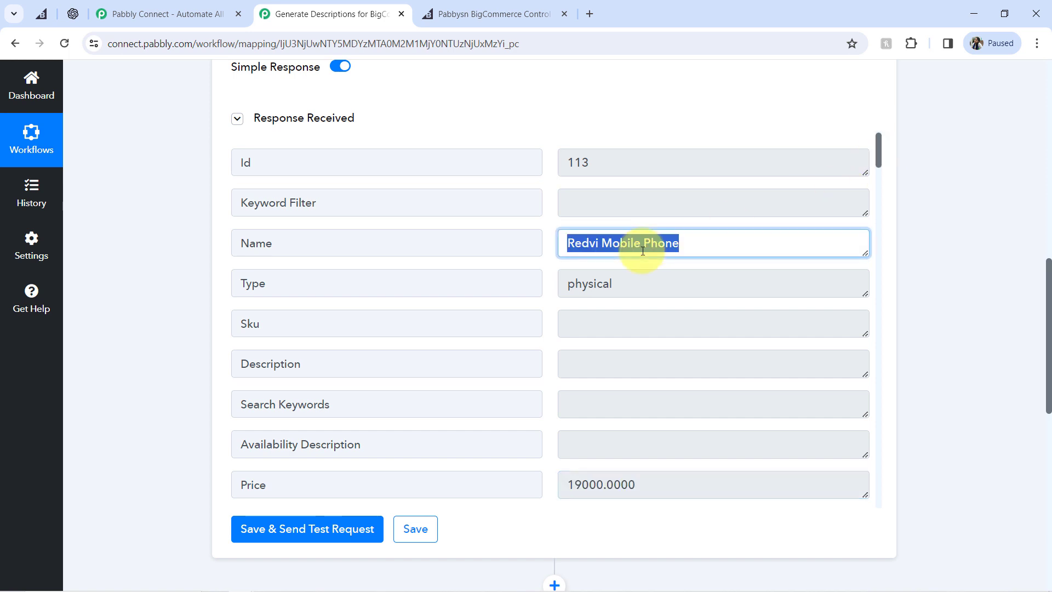
# - Set the OpenAI step's action event to ChatGPT and open its account connection settings
pyautogui.moveTo(1050, 282); pyautogui.dragTo(1026, 408)
pyautogui.click(390, 238)
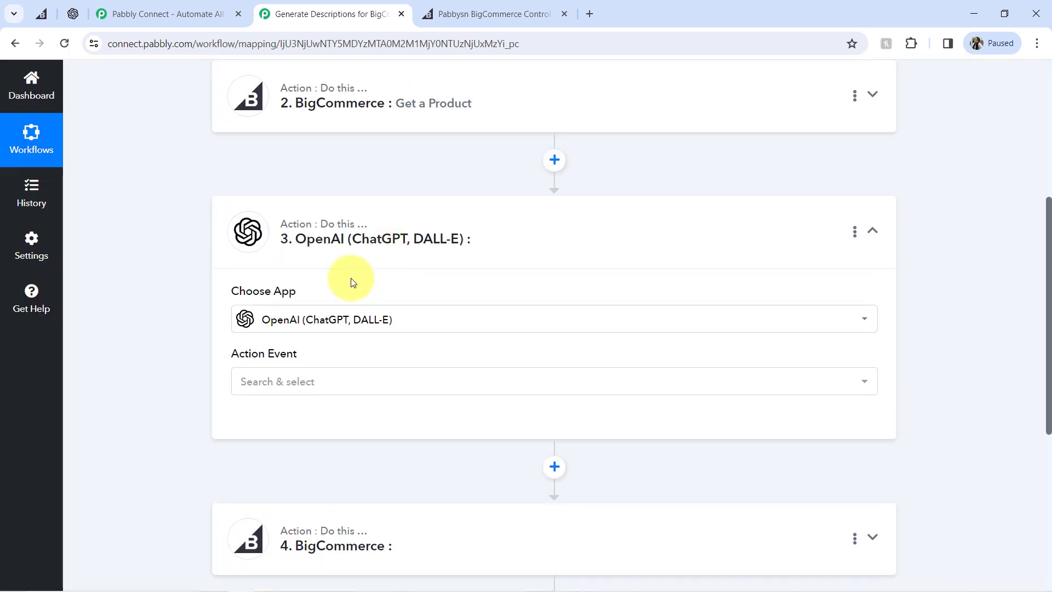
pyautogui.click(244, 381)
pyautogui.click(284, 168)
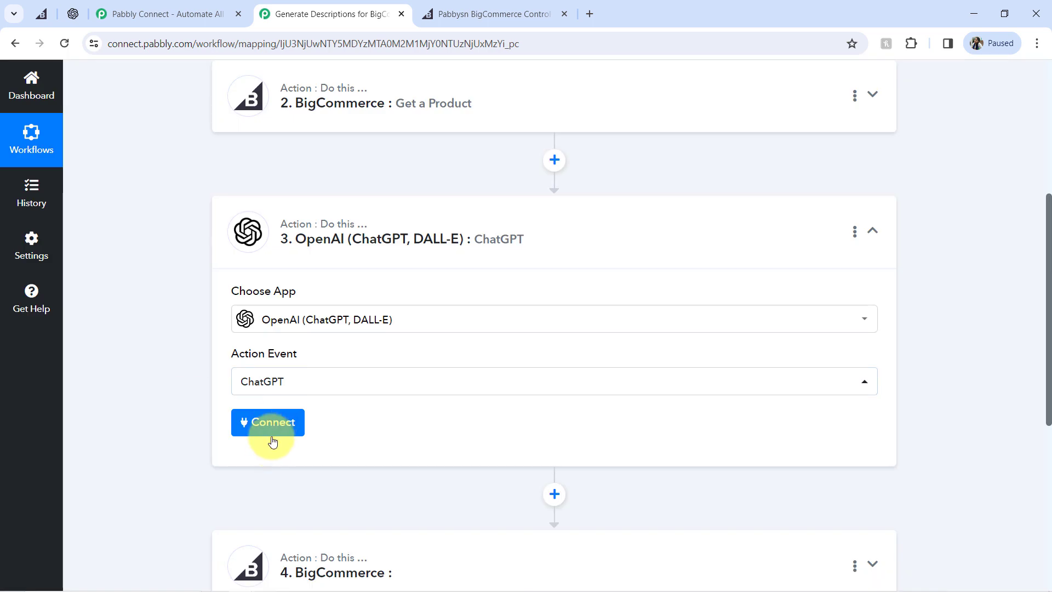
pyautogui.click(272, 438)
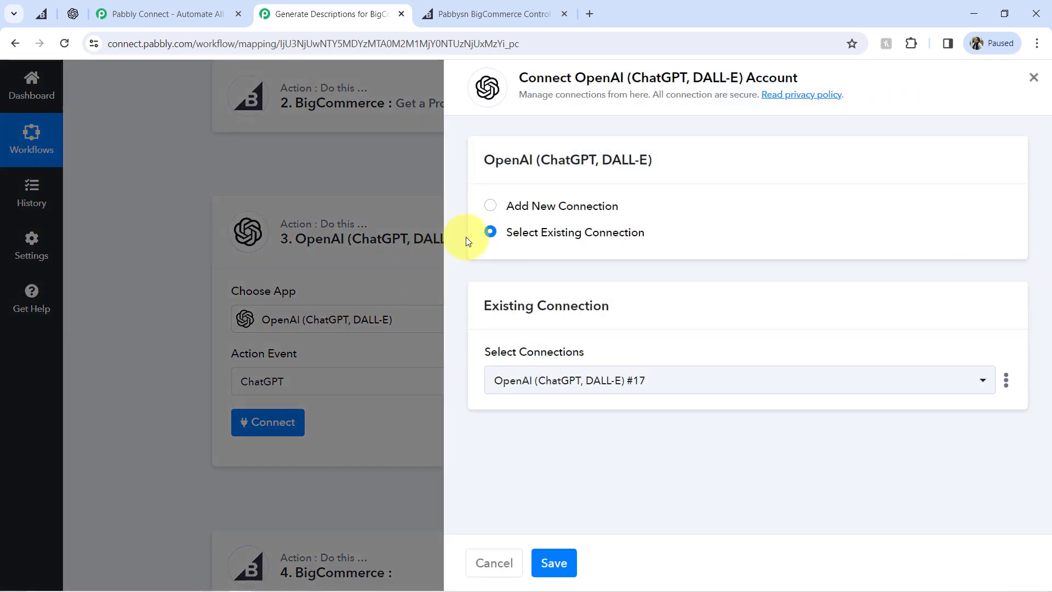
# - Open the OpenAI API Keys page in a new tab from the new connection form and examine the secret keys section
pyautogui.click(536, 206)
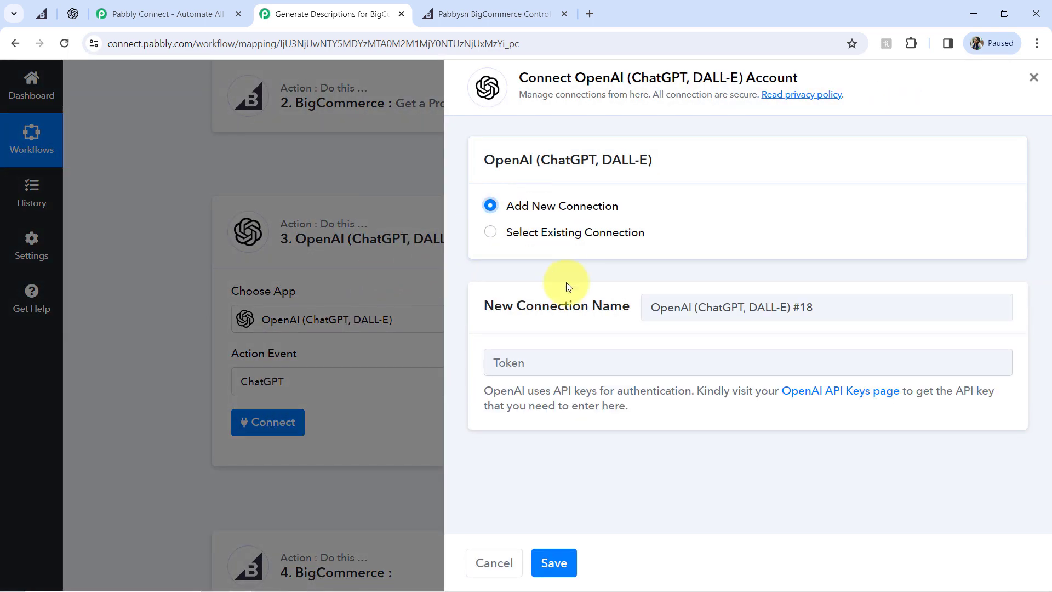
pyautogui.rightClick(806, 393)
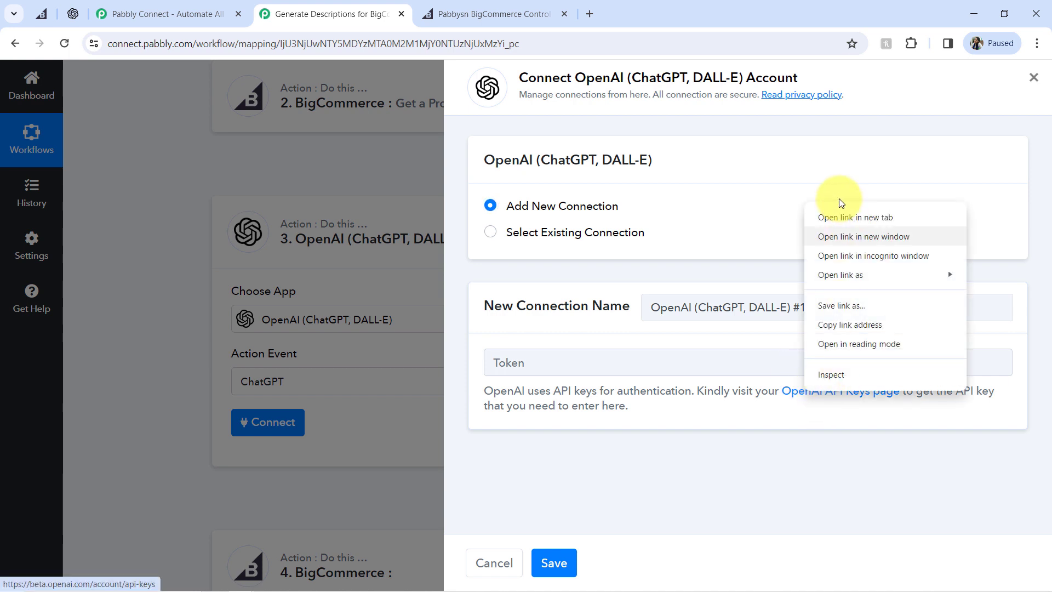
pyautogui.click(841, 217)
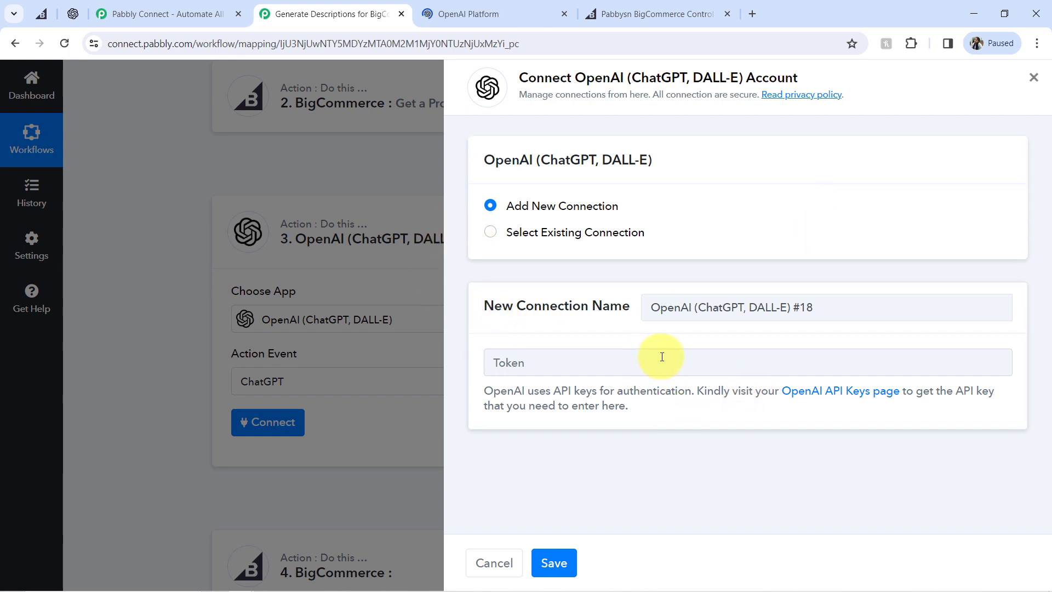
pyautogui.click(470, 6)
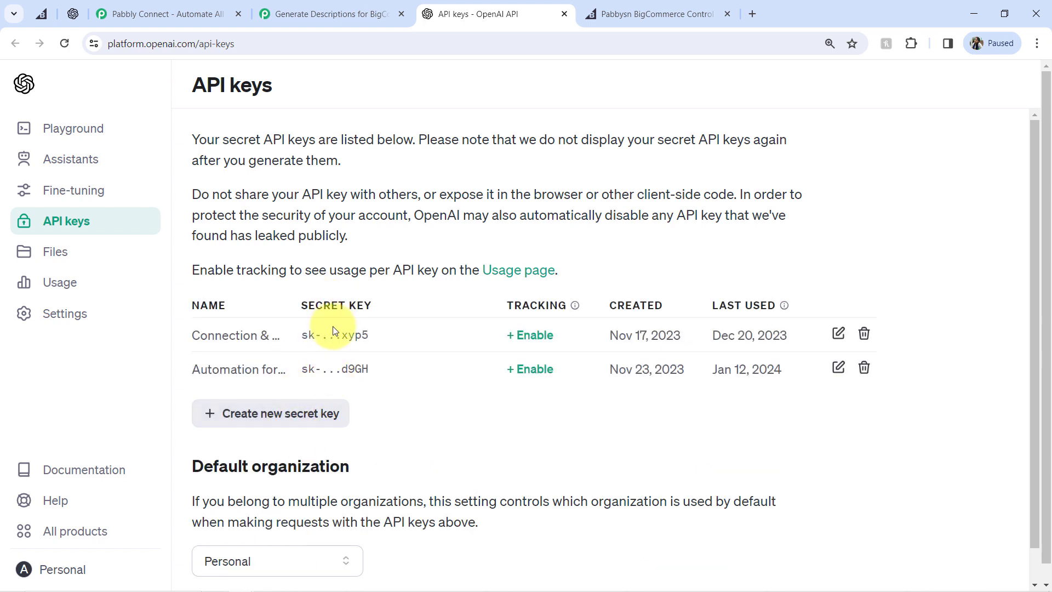
# - Return to the Pabbly Connect workflow and connect the ChatGPT action using the existing connection OpenAI (ChatGPT, DALL-E) #17
pyautogui.click(323, 21)
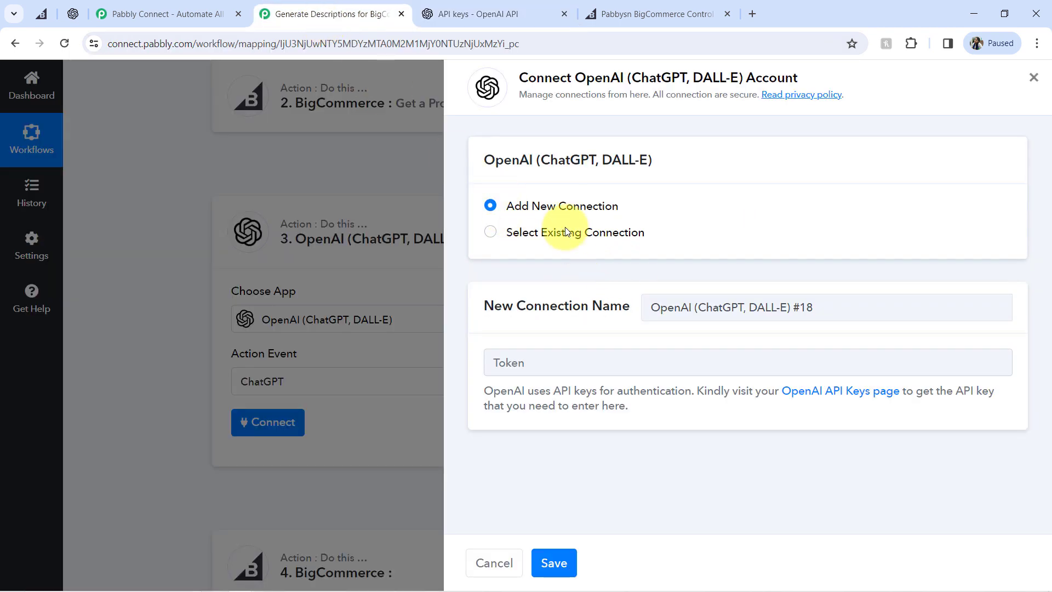
pyautogui.click(589, 236)
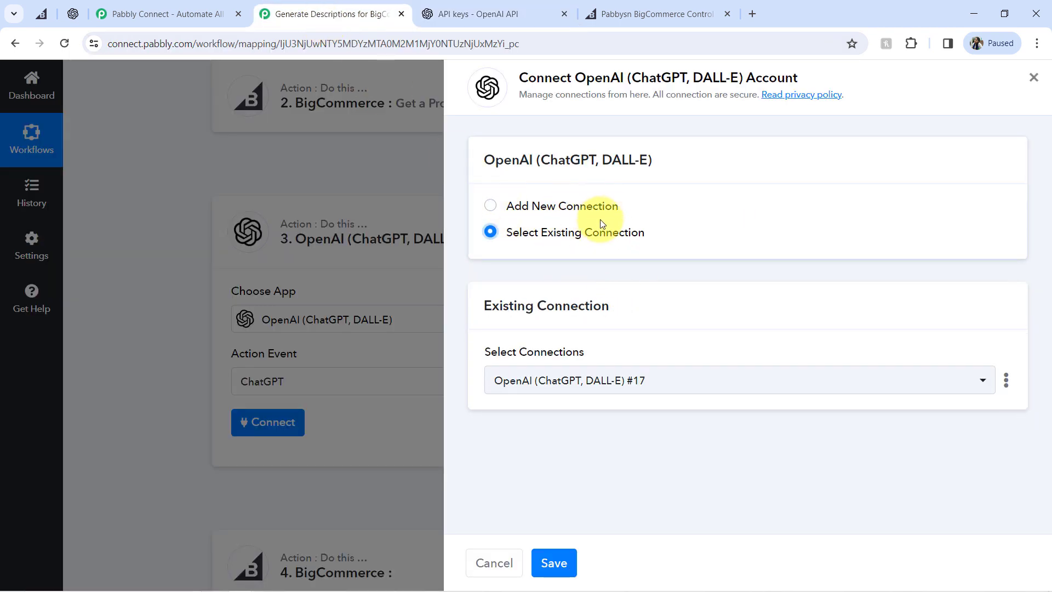
pyautogui.click(554, 565)
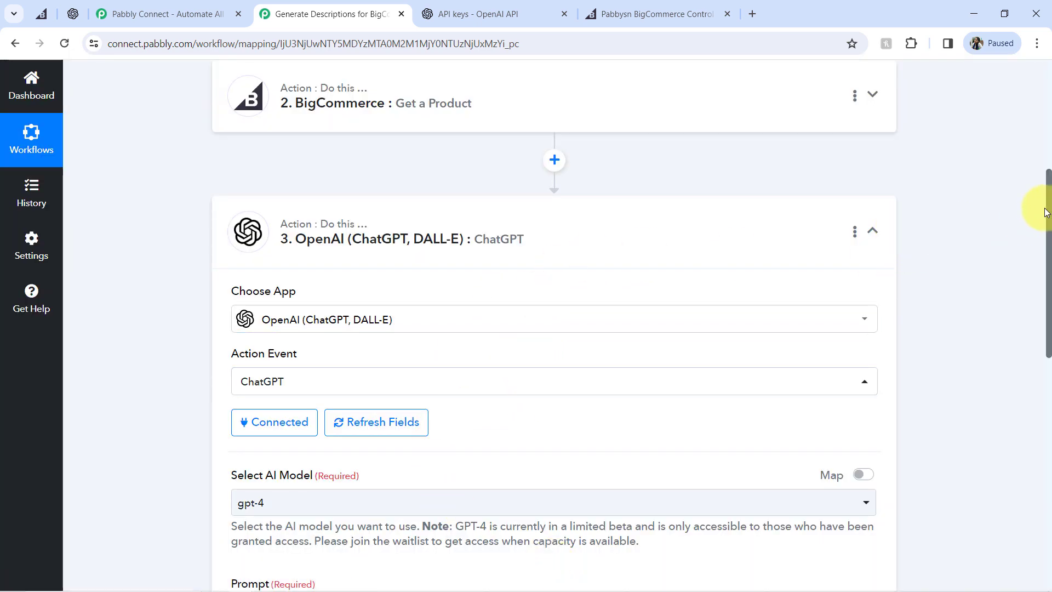
pyautogui.moveTo(1045, 213); pyautogui.dragTo(1049, 290)
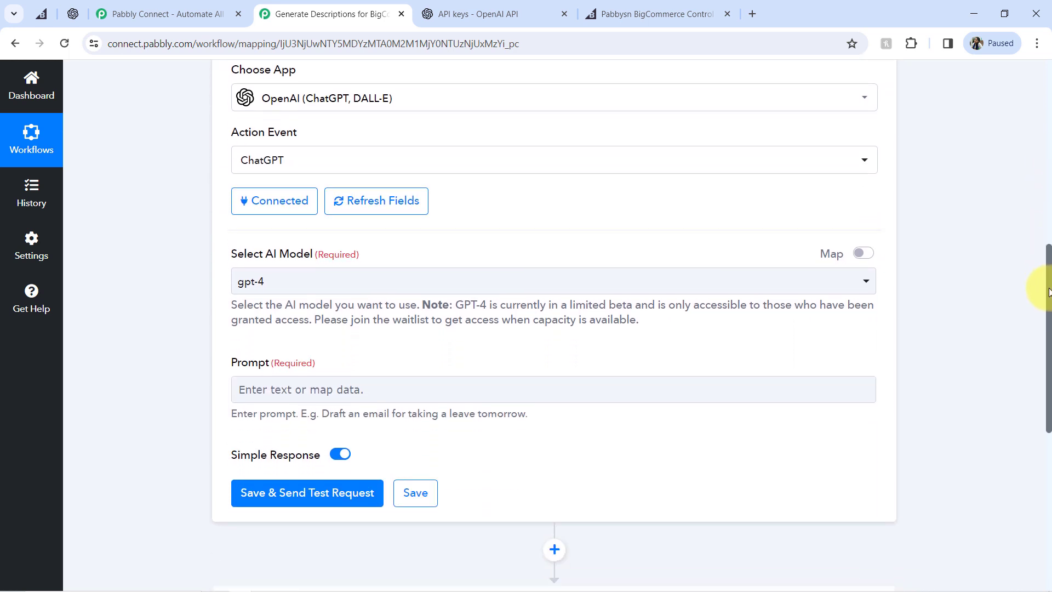
# - Set the ChatGPT action's AI model to gpt-3.5-turbo-0301
pyautogui.click(286, 284)
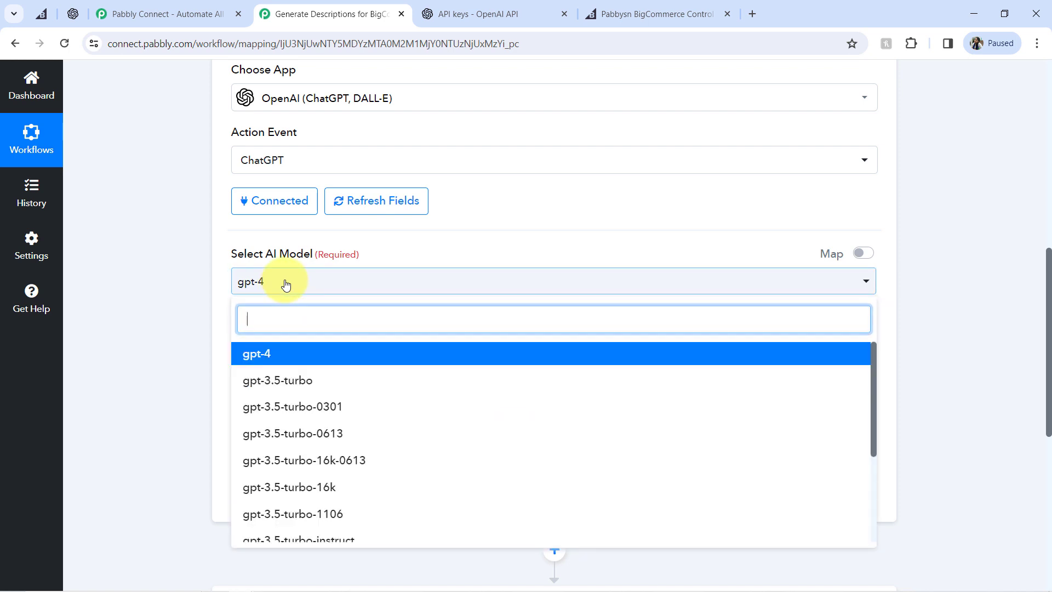
pyautogui.click(297, 412)
pyautogui.click(170, 313)
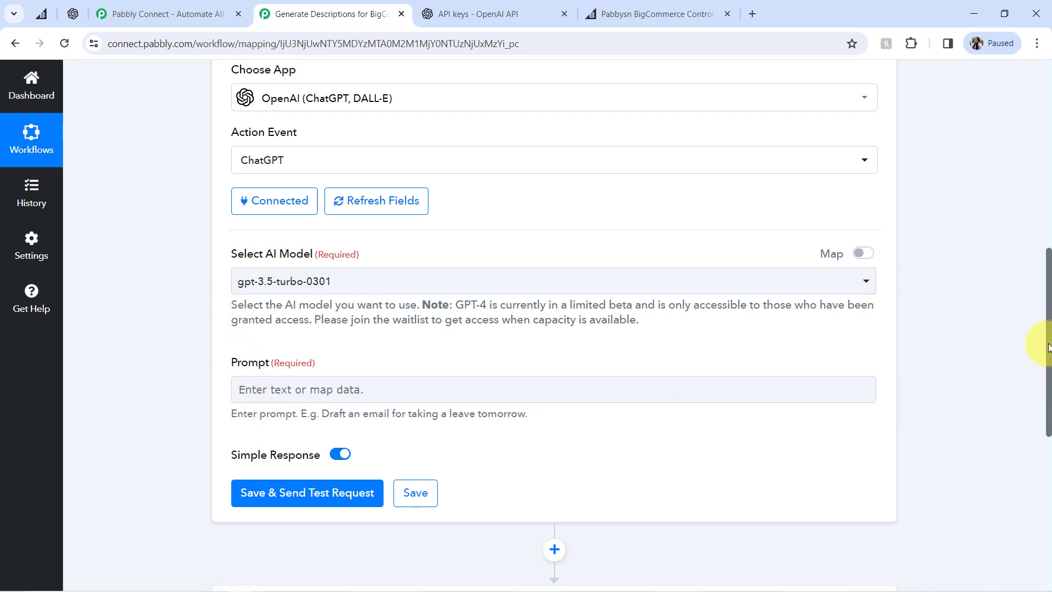
# - Enter the prompt text "Generate Description for my BigCommerce eCommerce Store -" in the ChatGPT action
pyautogui.moveTo(1050, 345); pyautogui.dragTo(1045, 371)
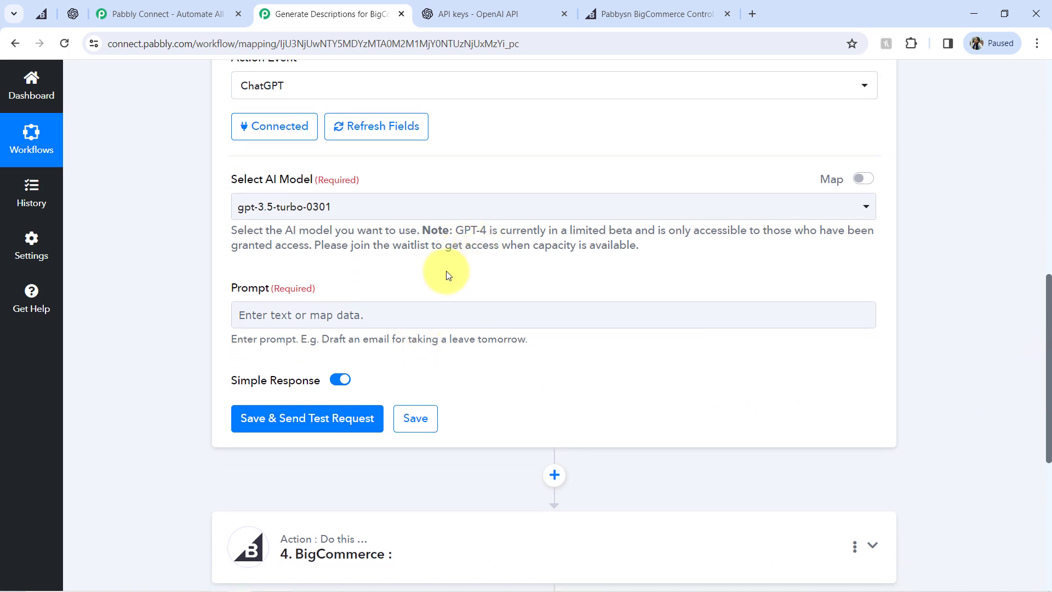
pyautogui.click(246, 315)
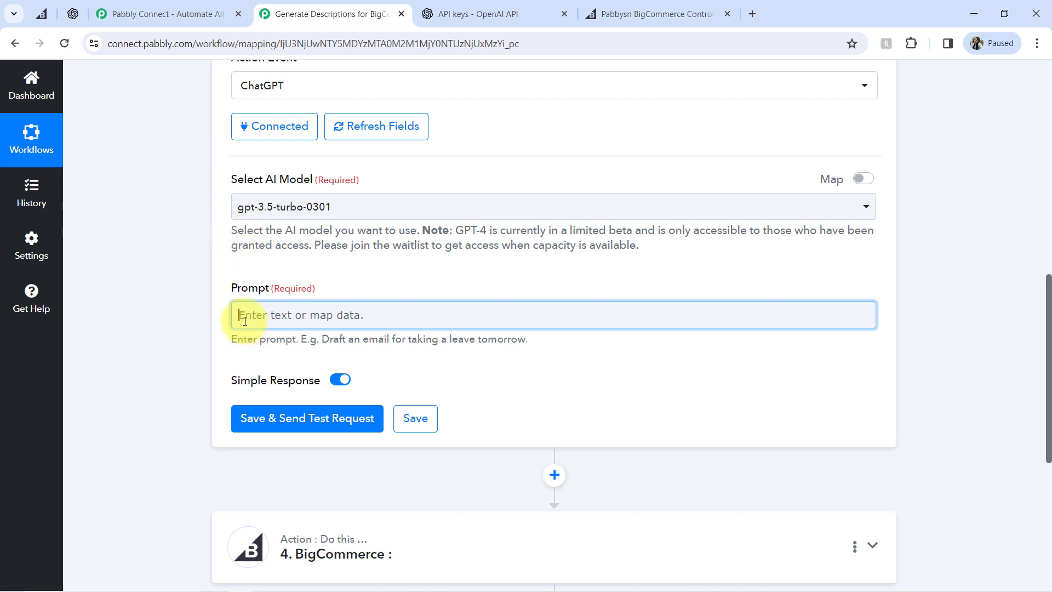
pyautogui.write('G')
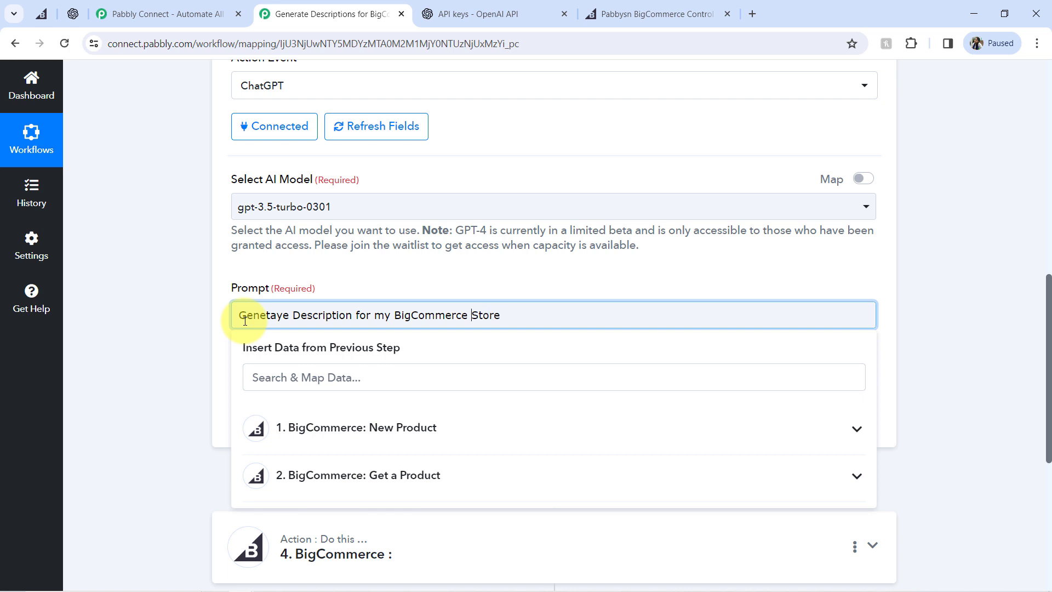
pyautogui.write('Commerce')
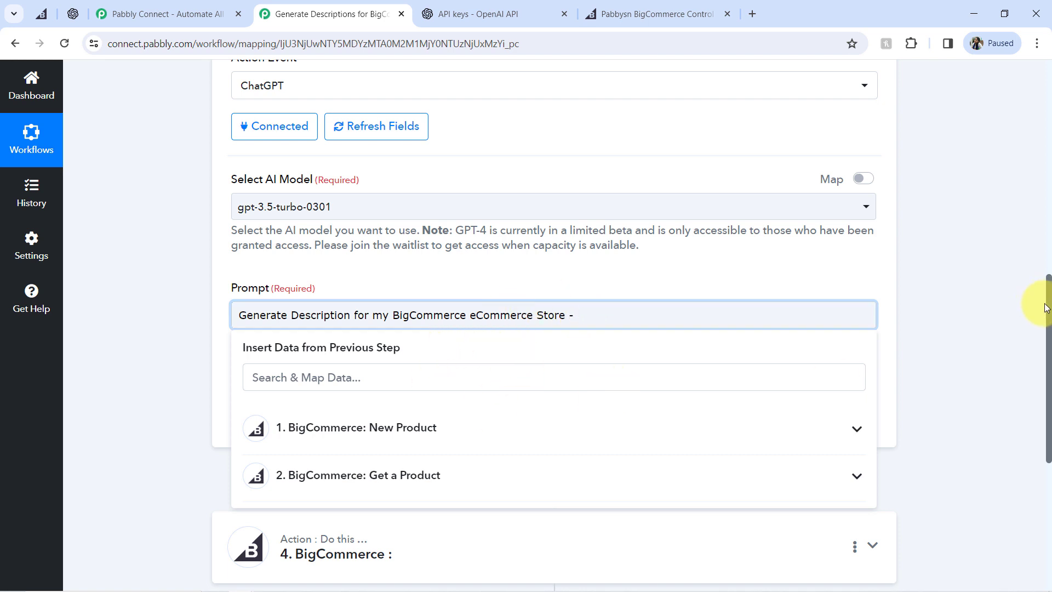
# - Map the Name from the Get a Product step at the end of the prompt, then save and send a test request
pyautogui.scroll(-1, 1048, 308)
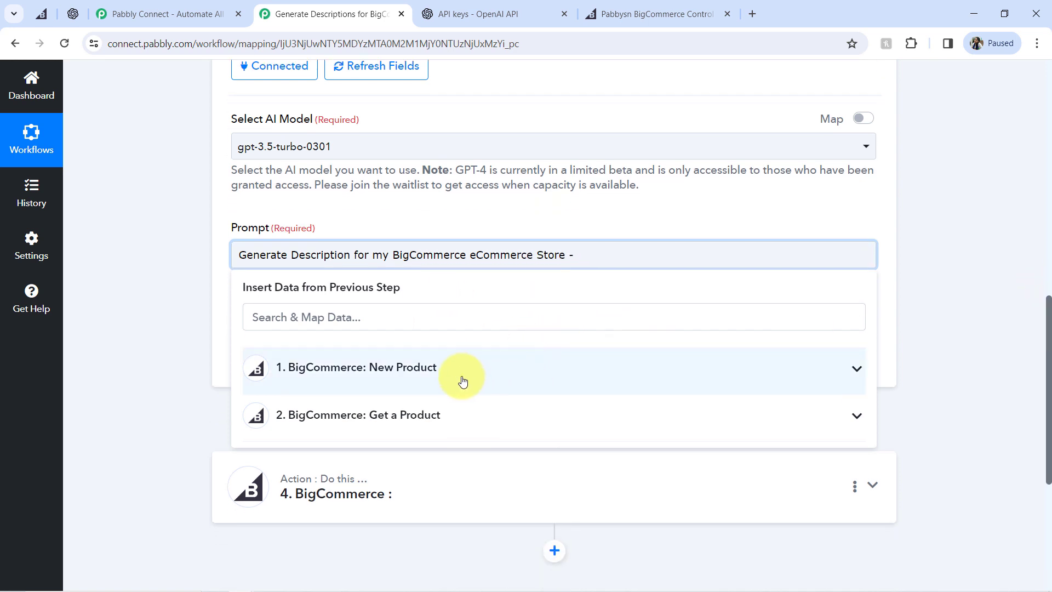
pyautogui.click(428, 415)
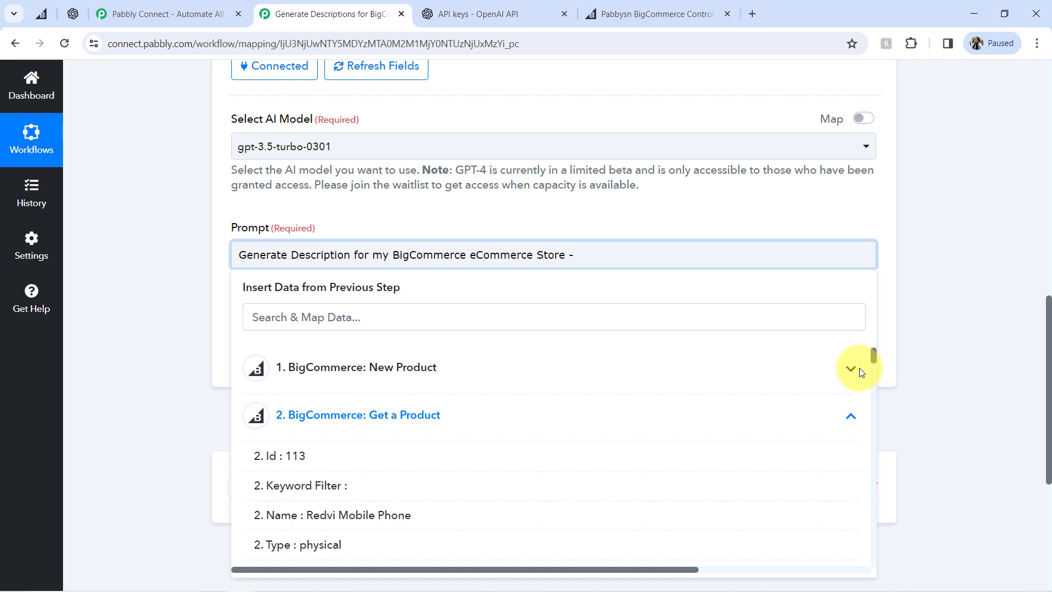
pyautogui.click(317, 517)
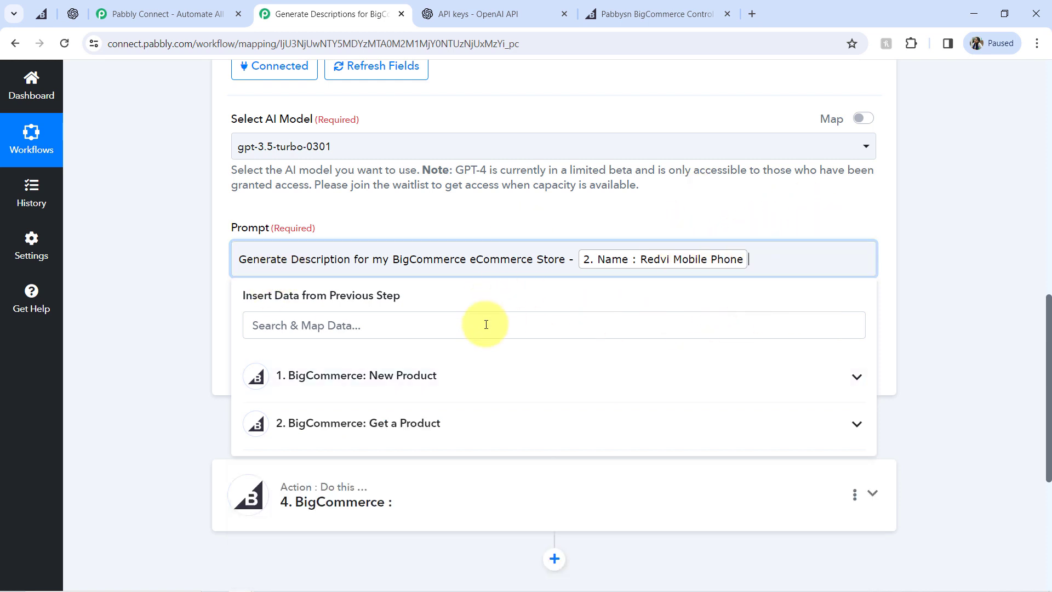
pyautogui.click(218, 312)
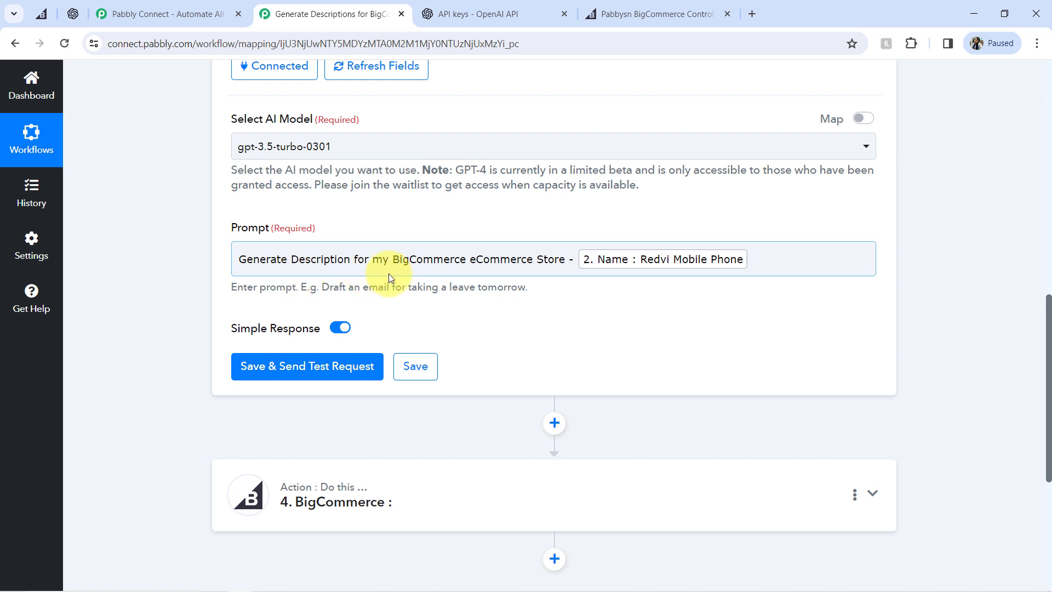
pyautogui.click(262, 368)
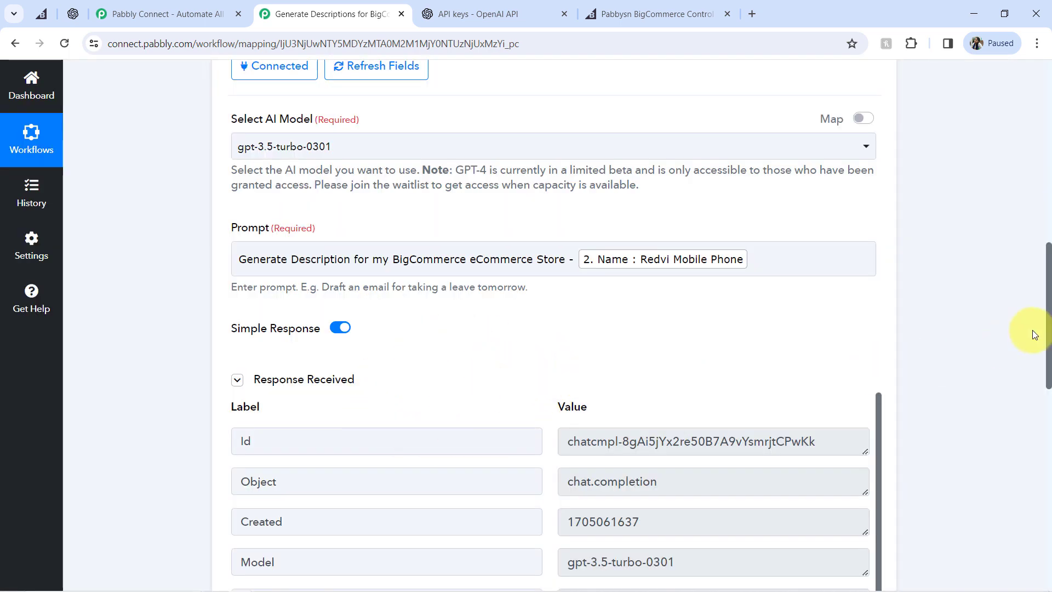
# - Enlarge the Choices 0 Message Content value in the ChatGPT response and read the generated product description and its prompt
pyautogui.moveTo(1049, 321); pyautogui.dragTo(1044, 397)
pyautogui.moveTo(276, 417); pyautogui.dragTo(378, 420)
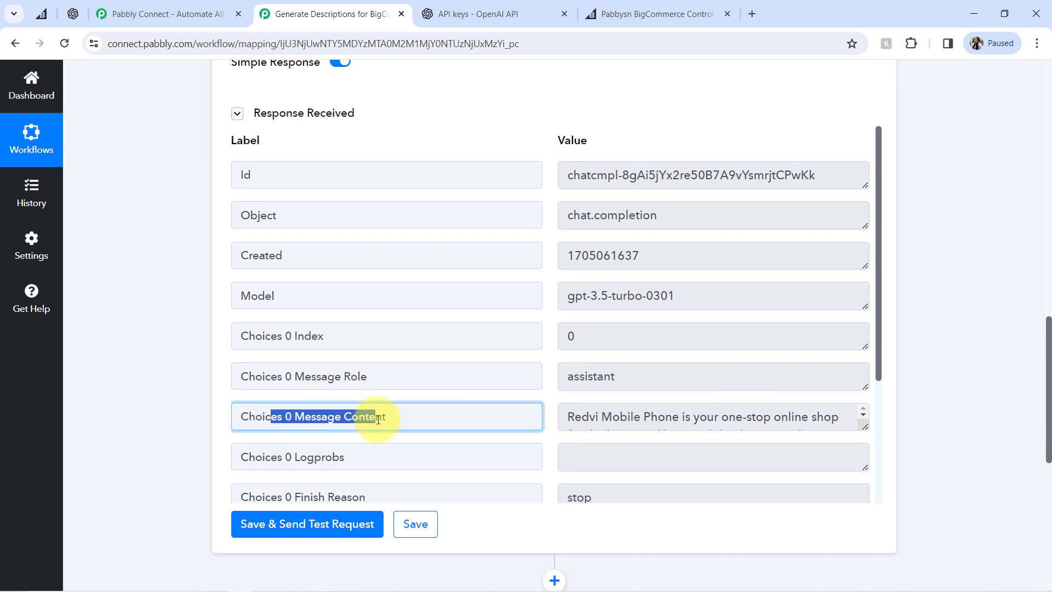
pyautogui.moveTo(868, 422); pyautogui.dragTo(865, 492)
pyautogui.moveTo(879, 305); pyautogui.dragTo(870, 377)
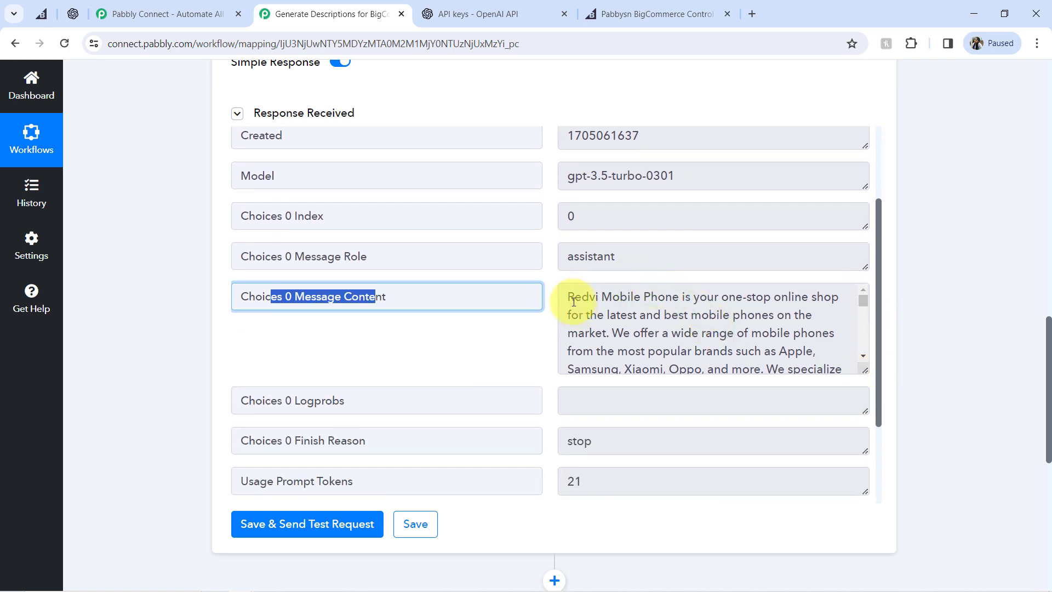
pyautogui.moveTo(574, 302); pyautogui.dragTo(769, 299)
pyautogui.click(772, 302)
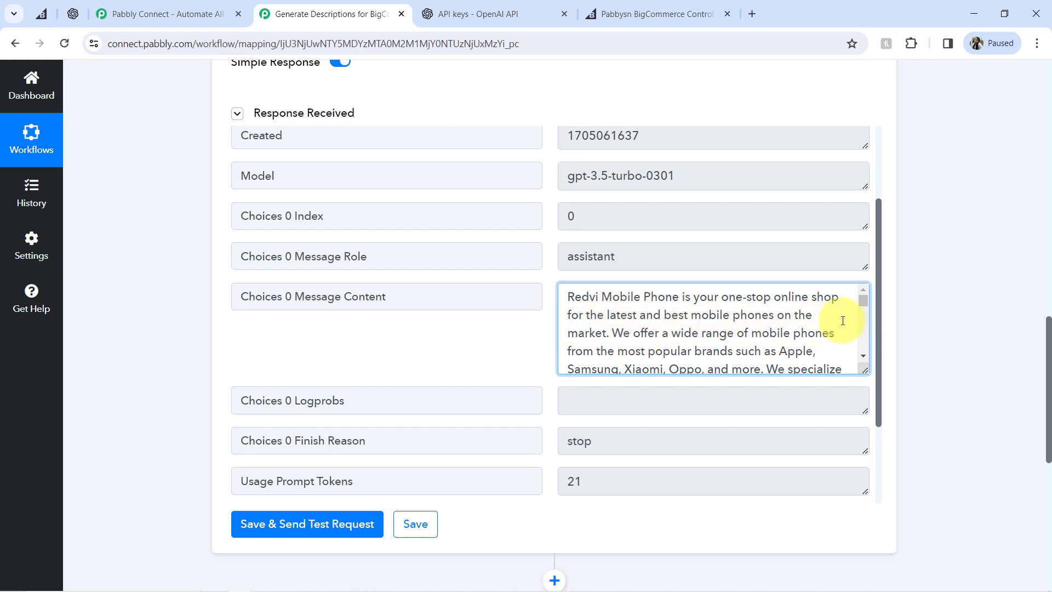
pyautogui.scroll(-2, 862, 305)
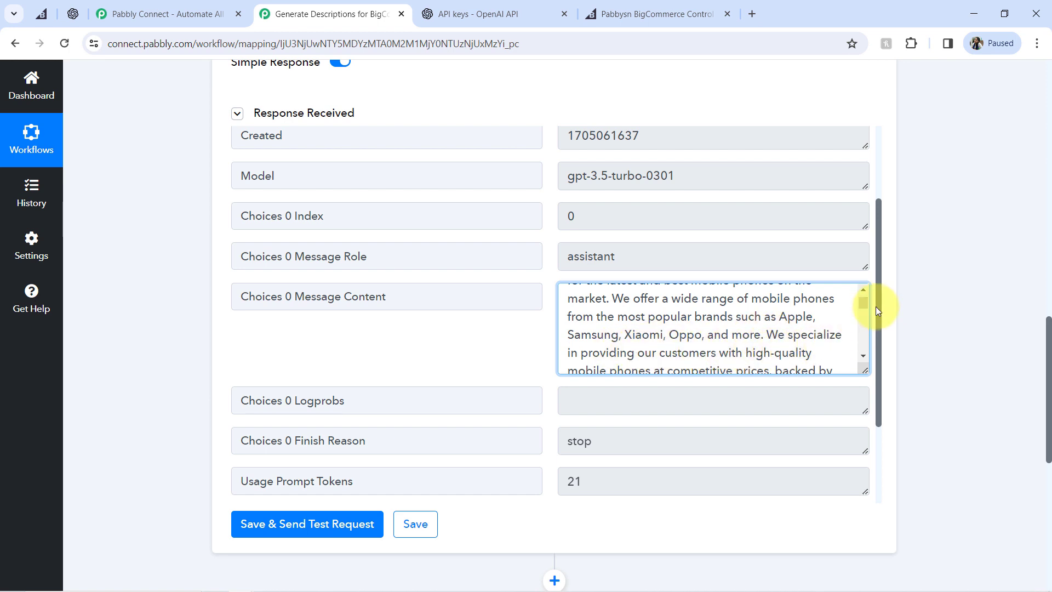
pyautogui.moveTo(861, 300)
pyautogui.mouseDown()
pyautogui.moveTo(857, 318)
pyautogui.moveTo(855, 286)
pyautogui.mouseUp()
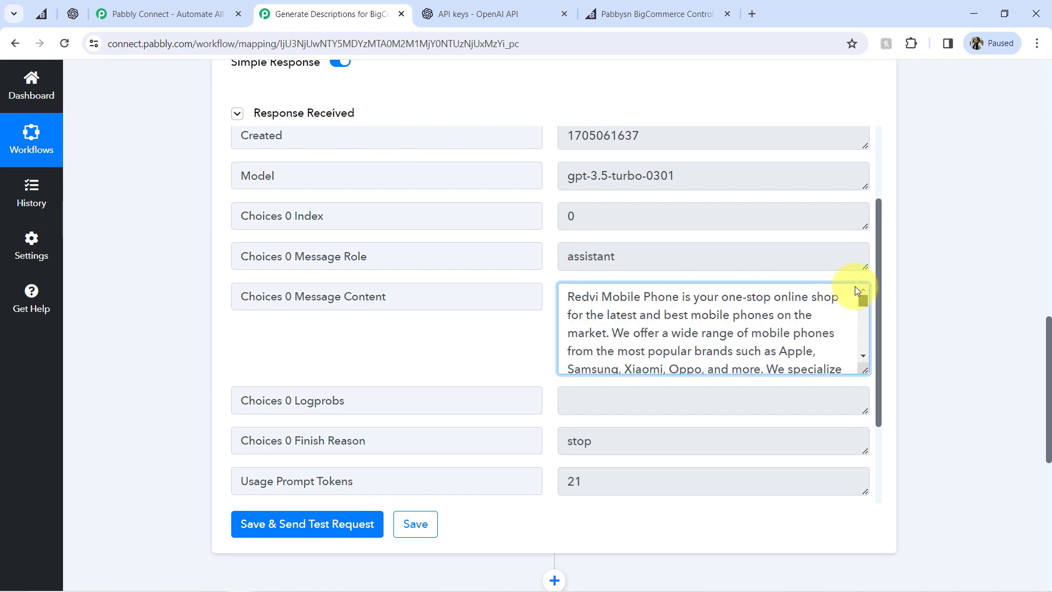
pyautogui.tripleClick(638, 323)
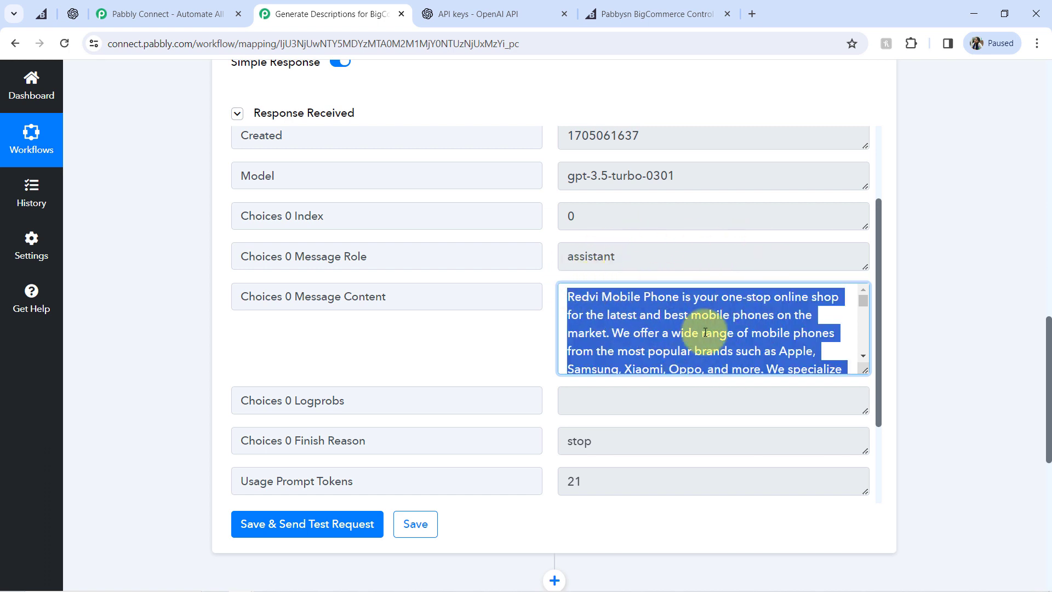
pyautogui.scroll(-5, 1049, 378)
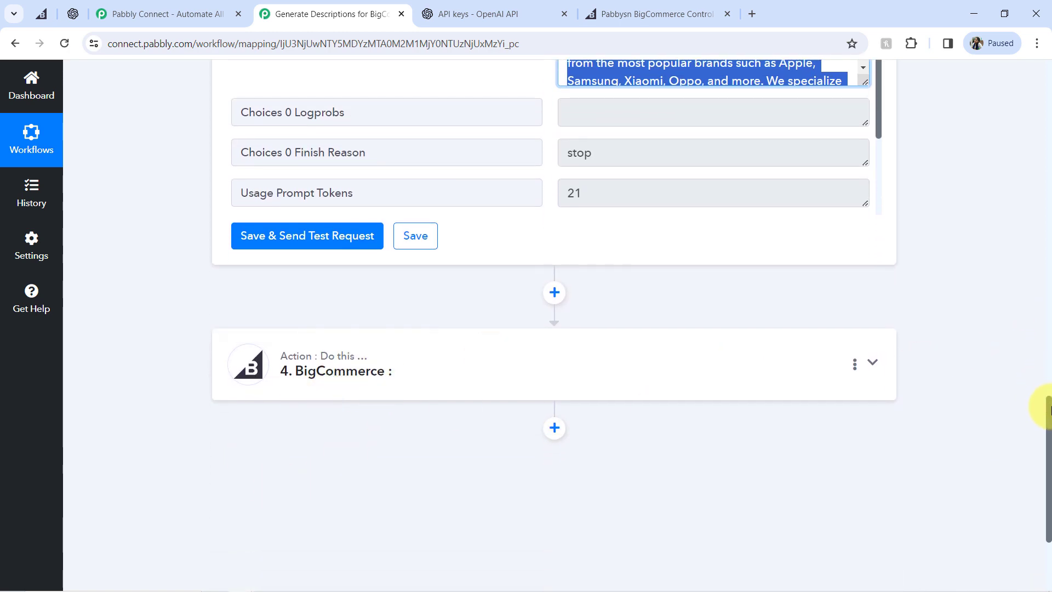
pyautogui.scroll(9, 1048, 410)
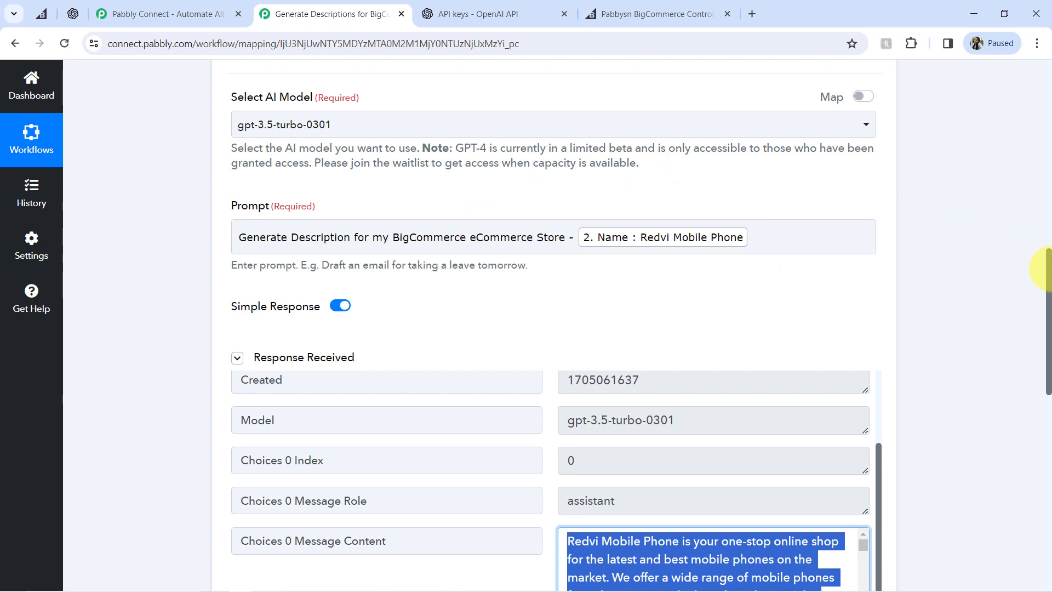
# - Set the fourth step's BigCommerce action event to Update Product and connect it with the existing connection BigCommerce #12
pyautogui.moveTo(1044, 269); pyautogui.dragTo(1020, 457)
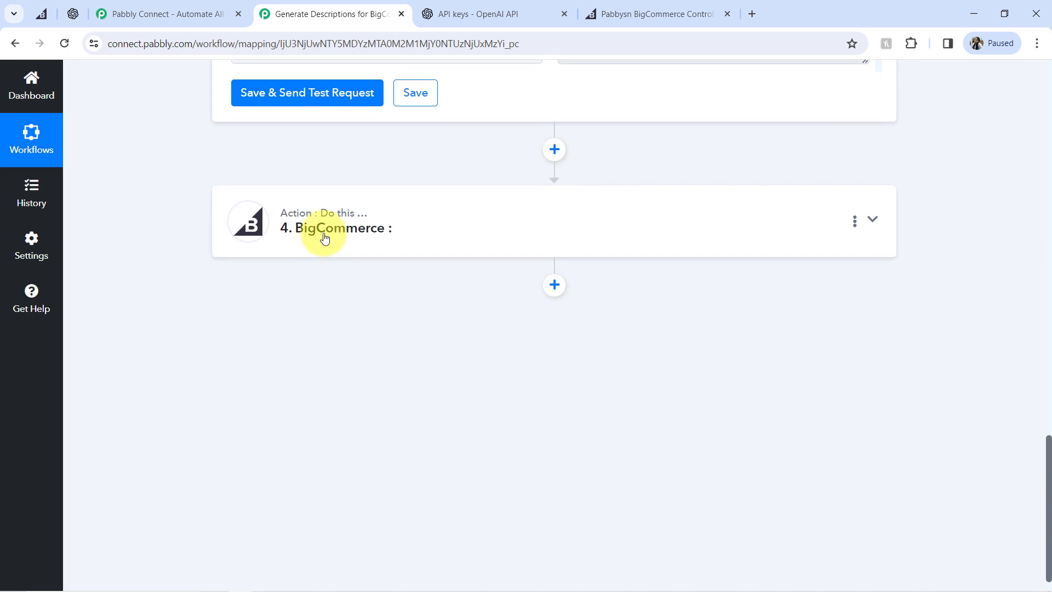
pyautogui.click(324, 236)
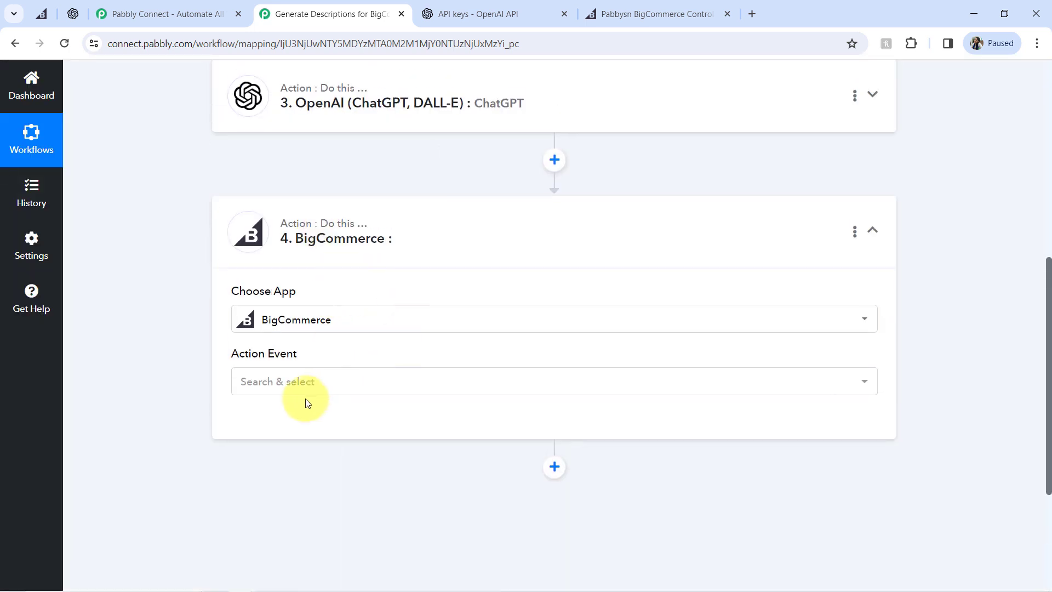
pyautogui.click(275, 391)
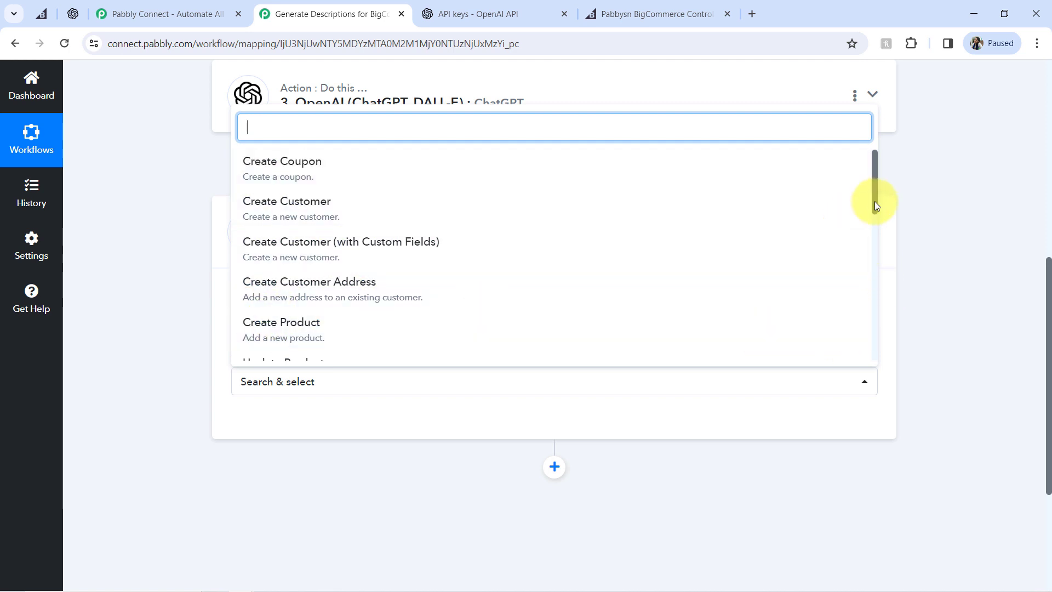
pyautogui.moveTo(875, 202); pyautogui.dragTo(872, 225)
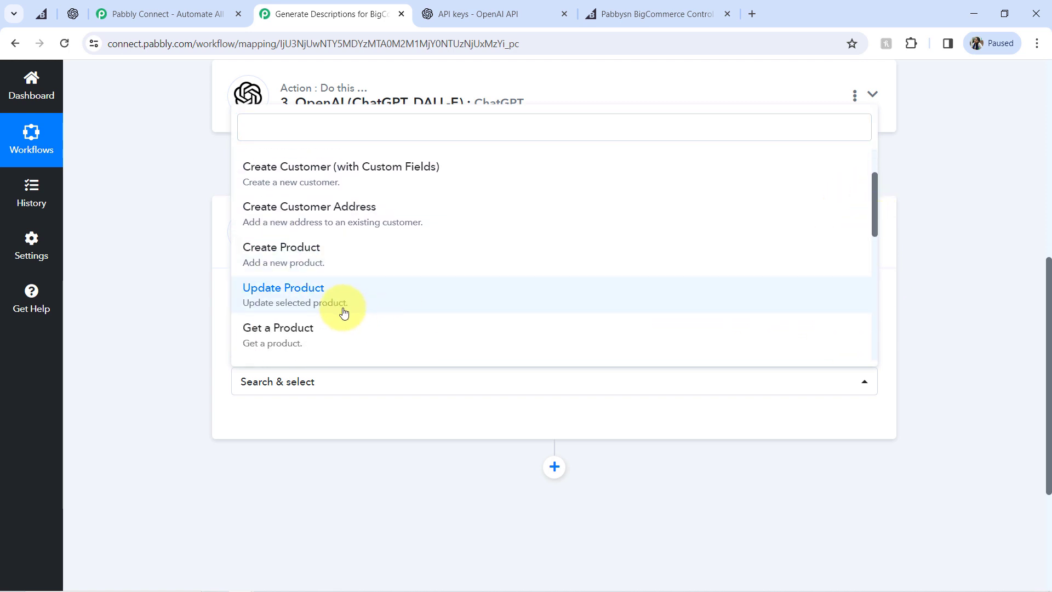
pyautogui.click(344, 312)
pyautogui.click(248, 429)
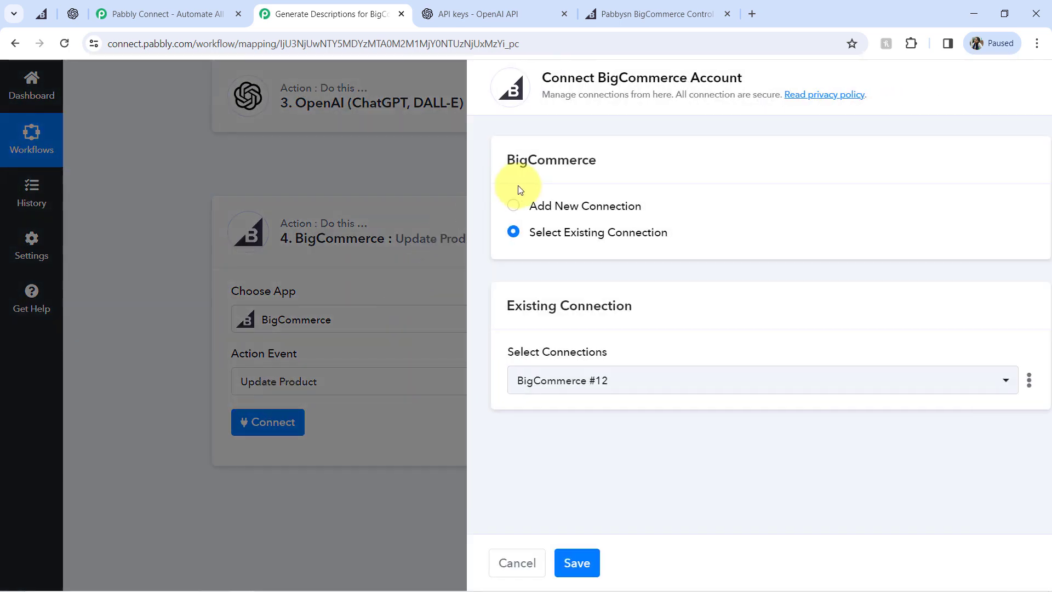
pyautogui.click(556, 563)
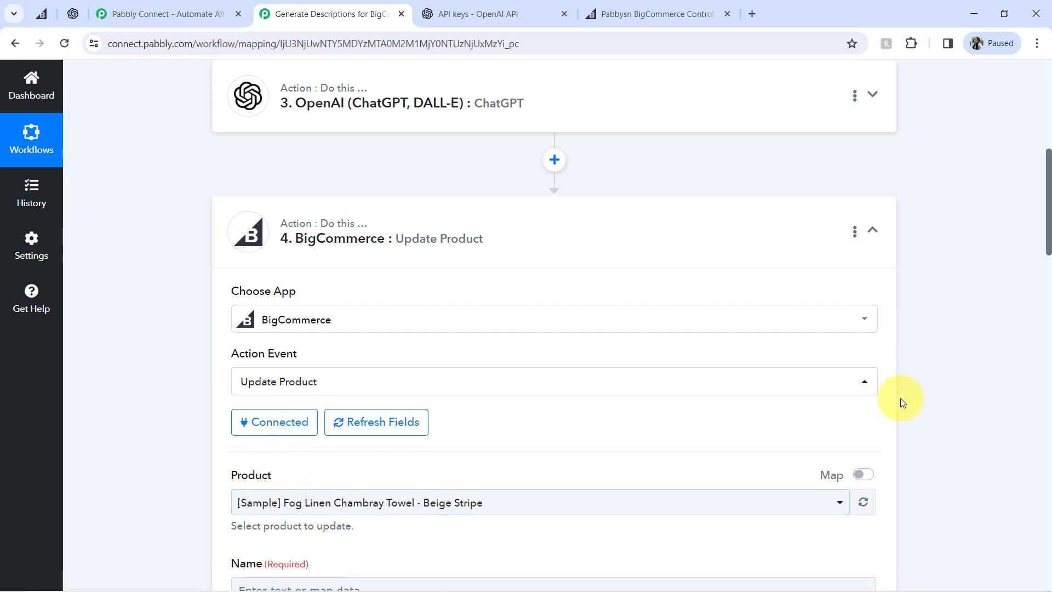
# - Enable mapping for the Product field and replace its value with the Data Id from the New Product trigger
pyautogui.moveTo(1049, 200); pyautogui.dragTo(1050, 252)
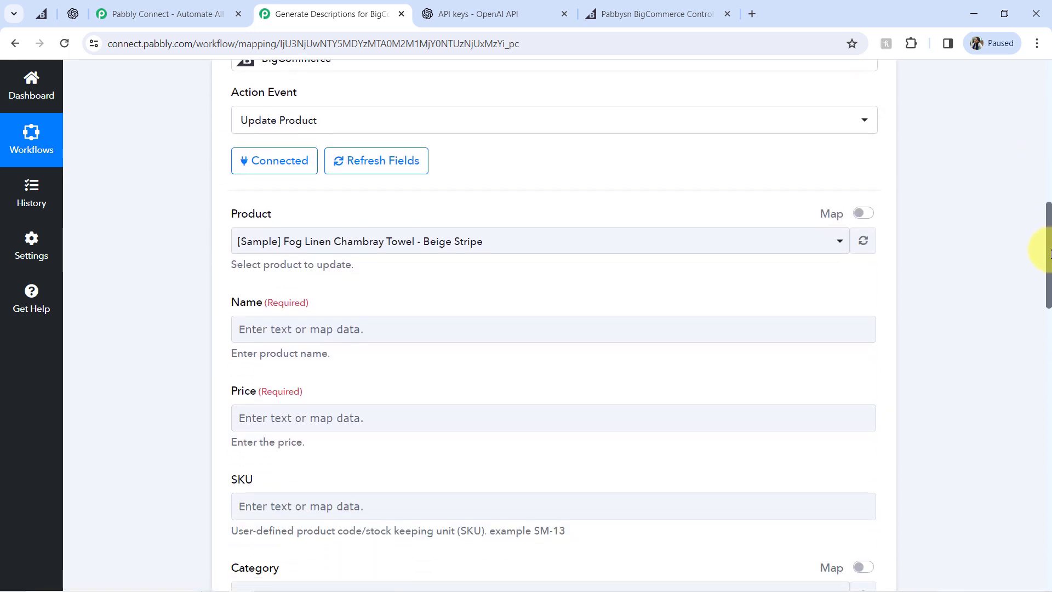
pyautogui.click(398, 251)
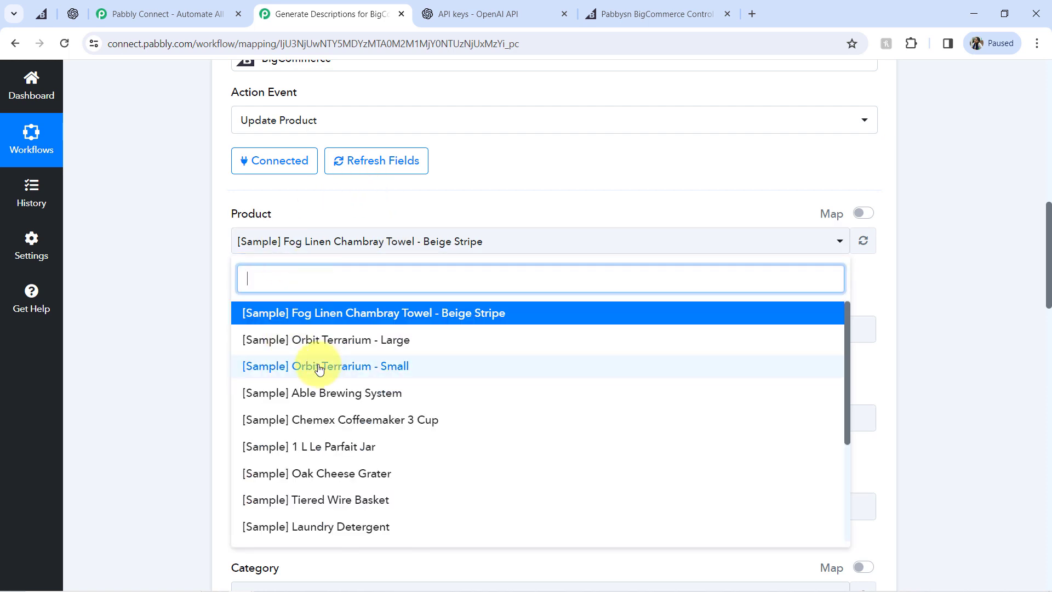
pyautogui.click(192, 318)
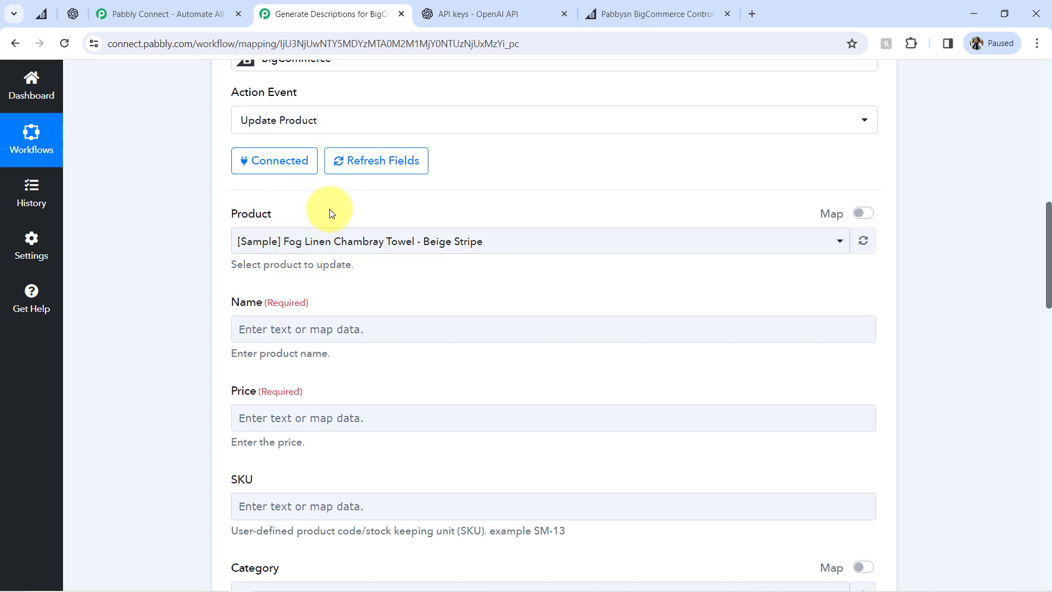
pyautogui.click(864, 214)
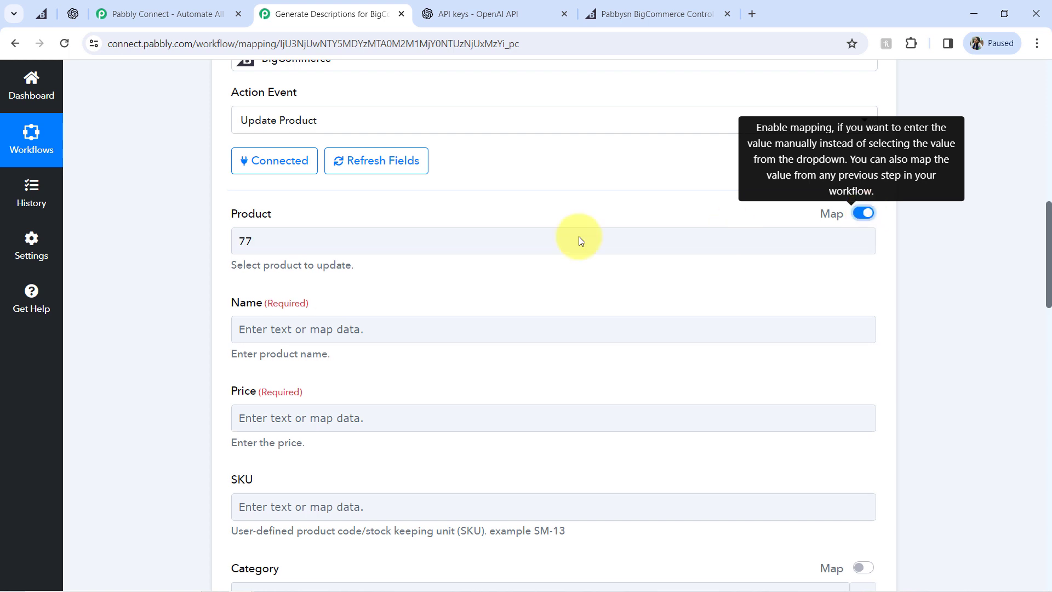
pyautogui.doubleClick(252, 241)
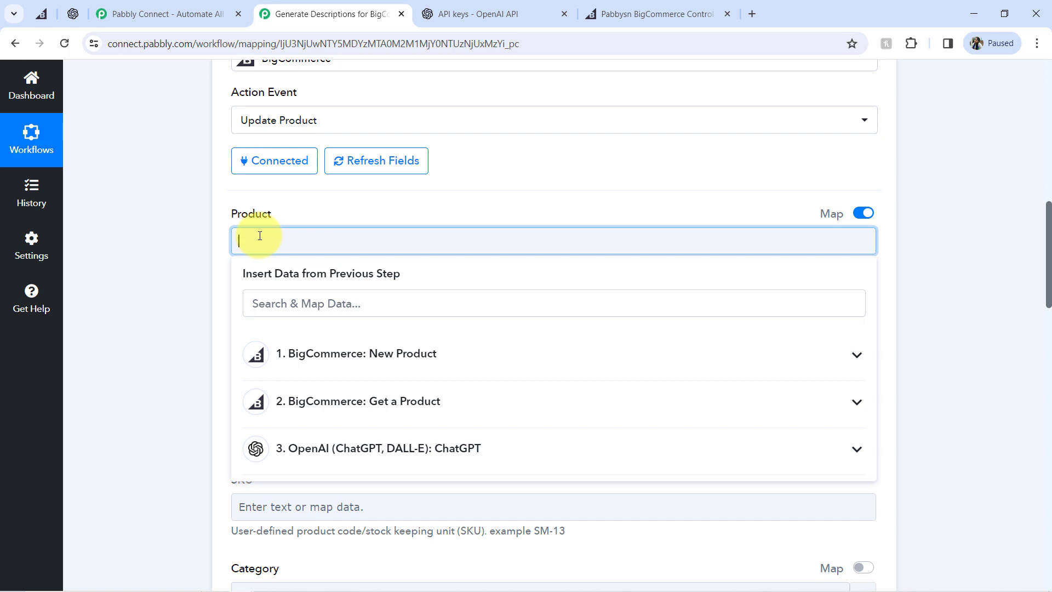
pyautogui.click(288, 357)
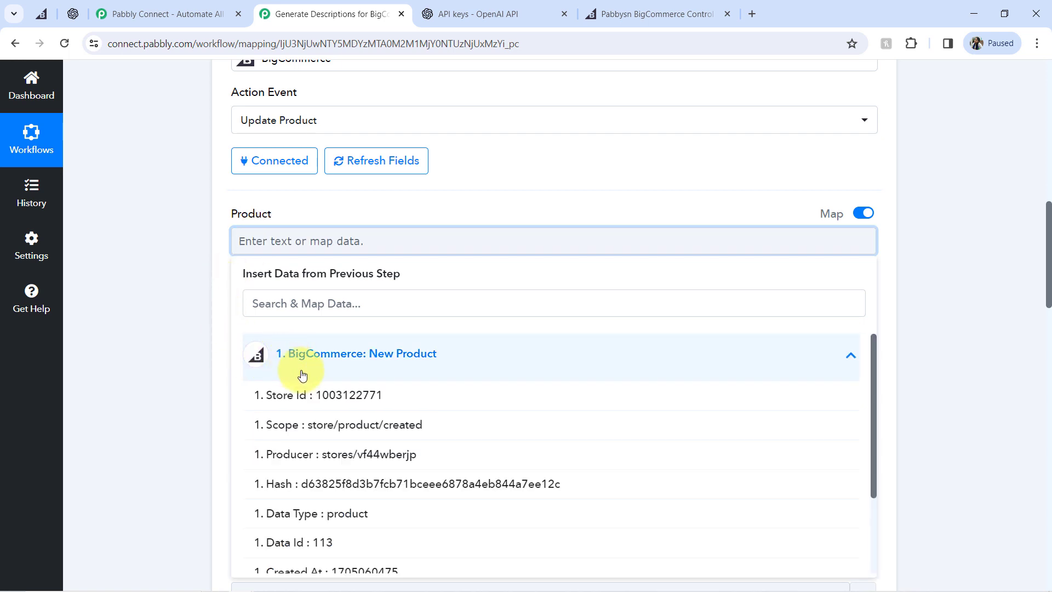
pyautogui.click(274, 545)
pyautogui.click(187, 296)
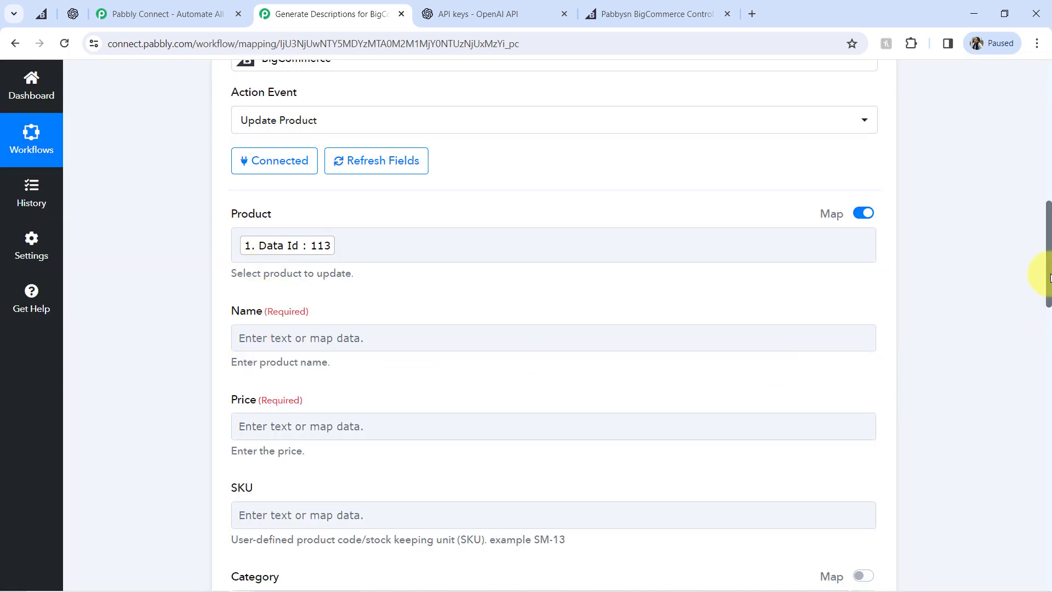
# - Map the Name from the Get a Product step into the Update Product action's Name field
pyautogui.moveTo(1050, 277); pyautogui.dragTo(1033, 293)
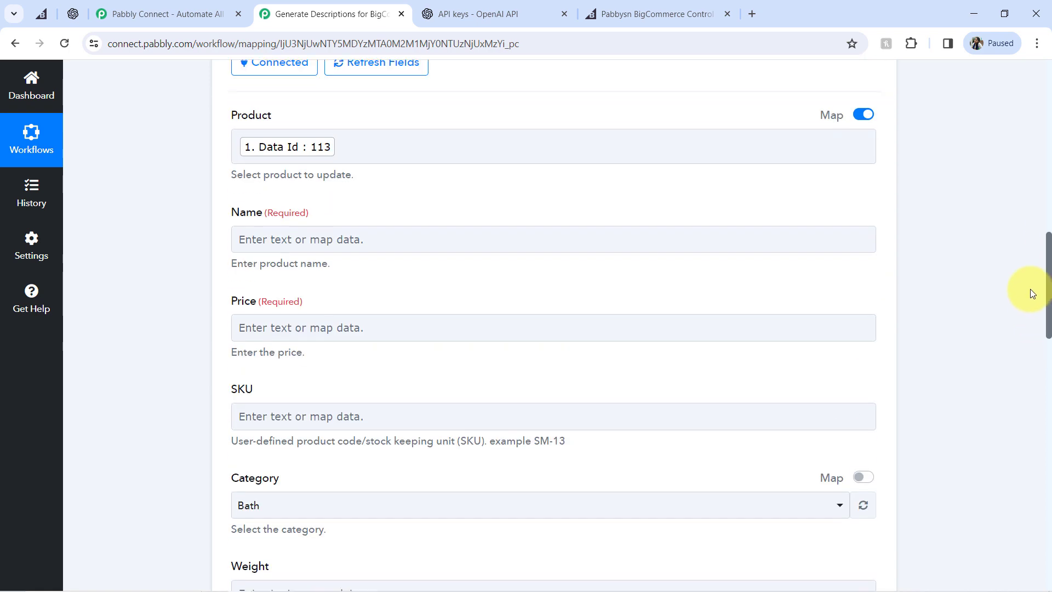
pyautogui.scroll(1, 1031, 289)
pyautogui.scroll(1, 1029, 284)
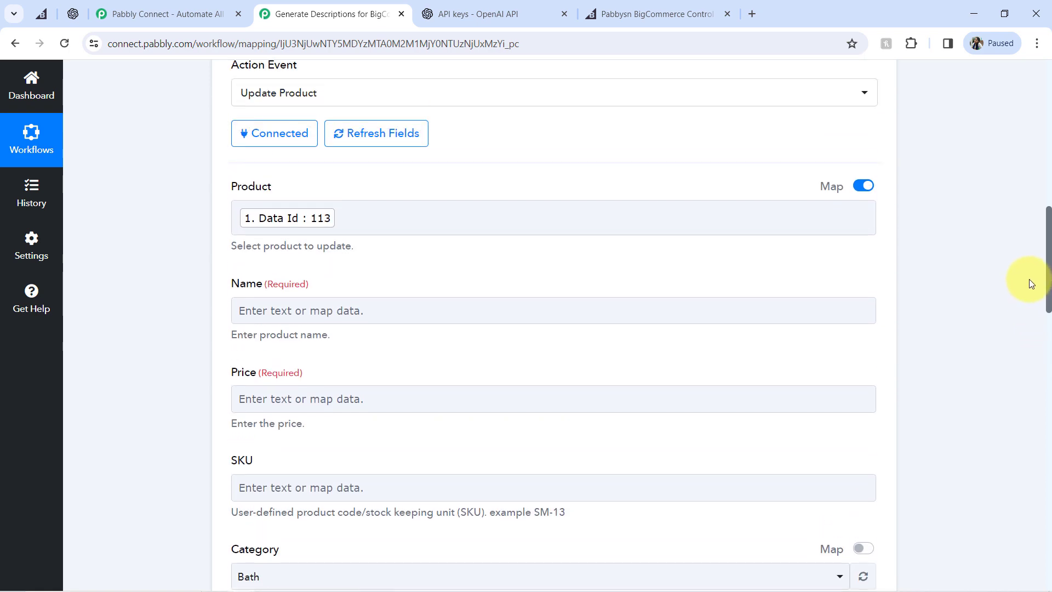
pyautogui.scroll(-3, 1026, 310)
pyautogui.click(244, 170)
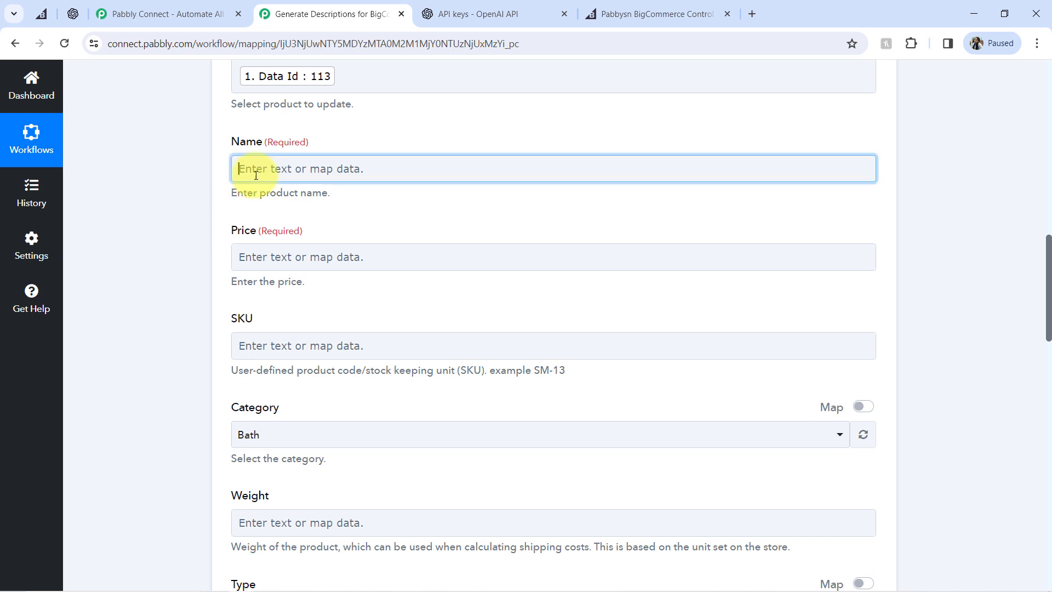
pyautogui.click(307, 320)
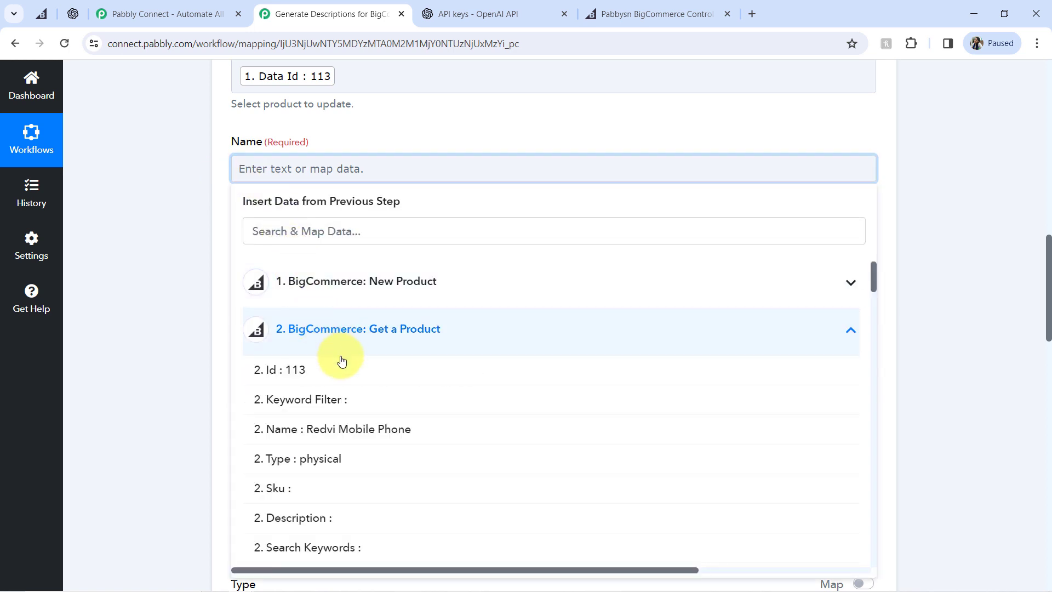
pyautogui.click(319, 431)
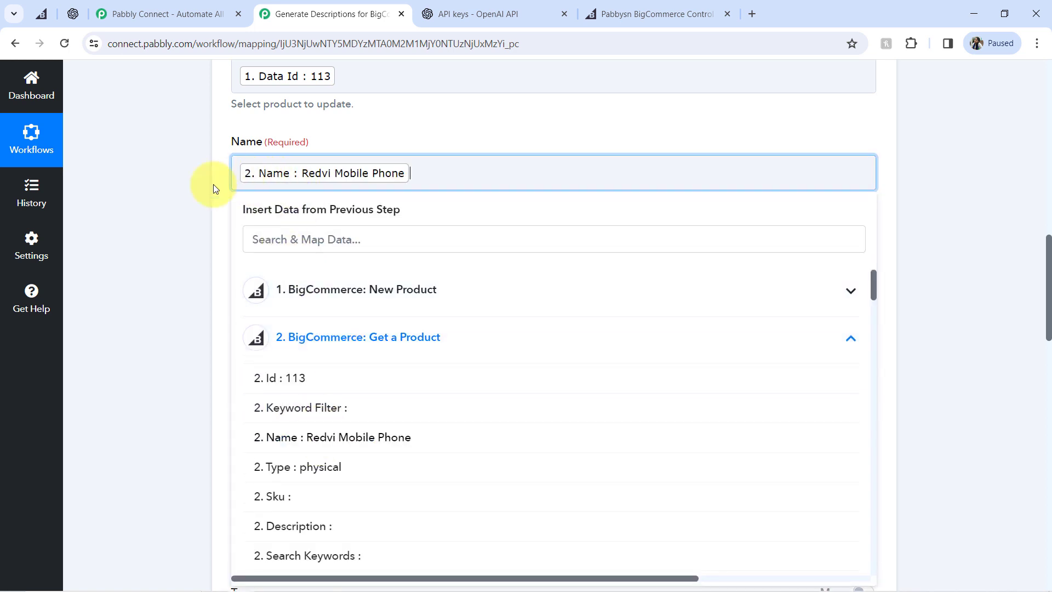
pyautogui.click(159, 197)
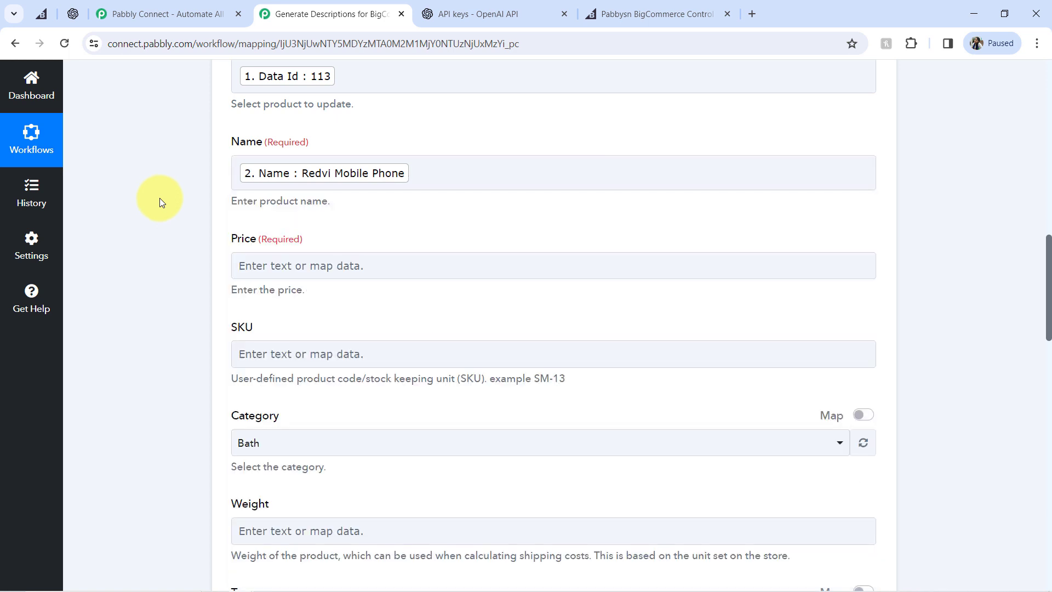
# - Search the earlier steps' data for 19 and map the Price from Get a Product into the Price field
pyautogui.click(284, 273)
pyautogui.click(263, 323)
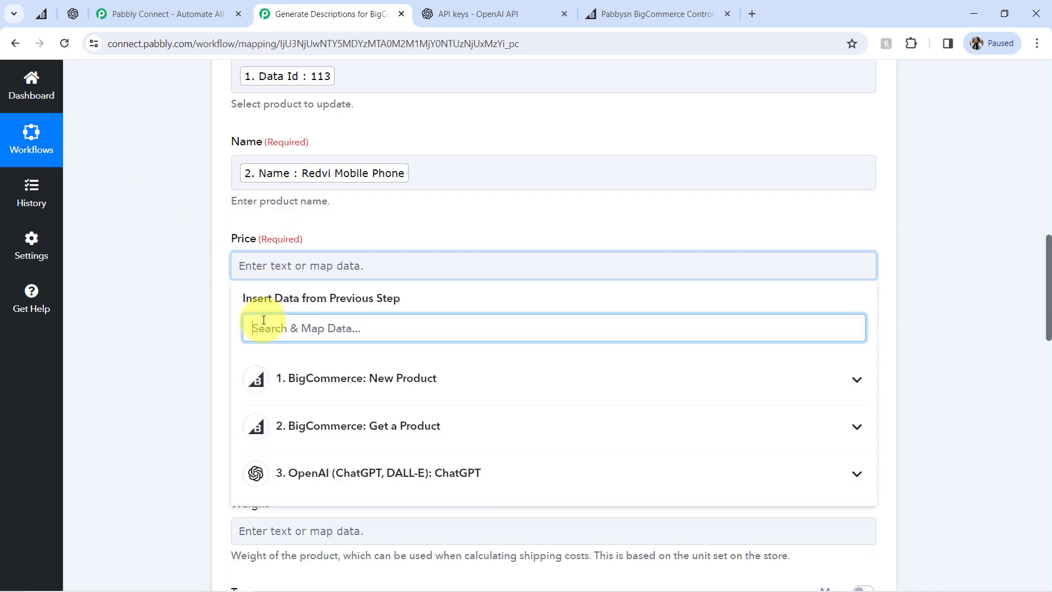
pyautogui.write('19')
pyautogui.click(282, 418)
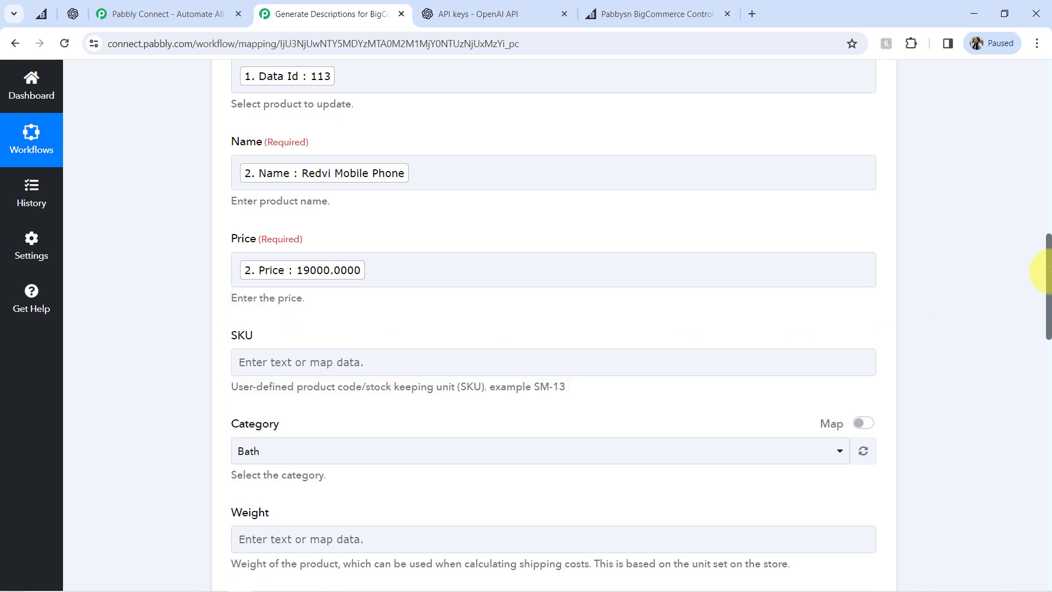
# - Map Choices 0 Message Content from the ChatGPT step into the Description field
pyautogui.moveTo(1047, 271); pyautogui.dragTo(1035, 357)
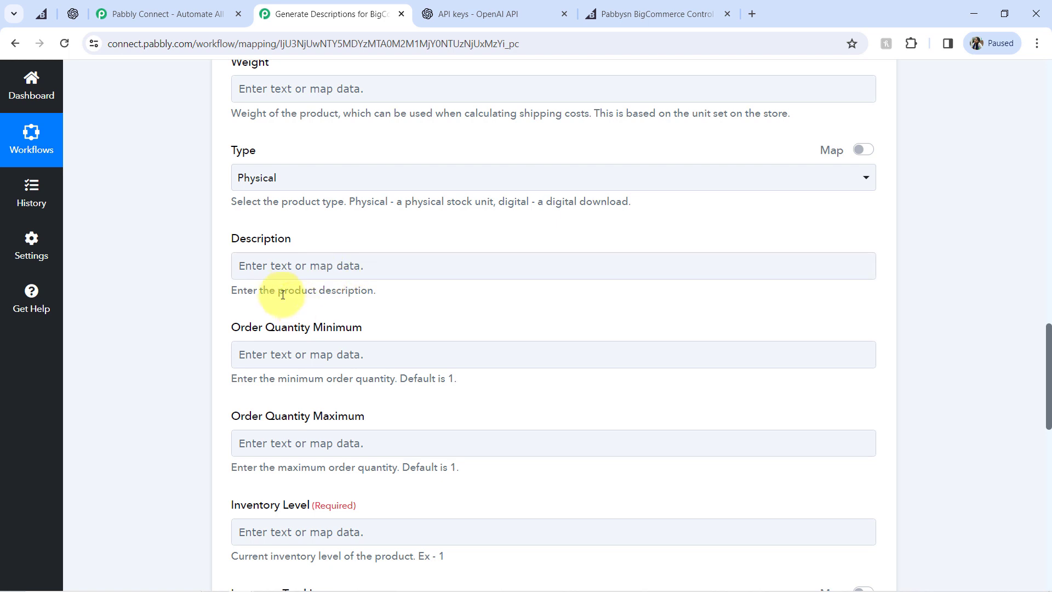
pyautogui.moveTo(283, 295); pyautogui.dragTo(368, 301)
pyautogui.click(317, 267)
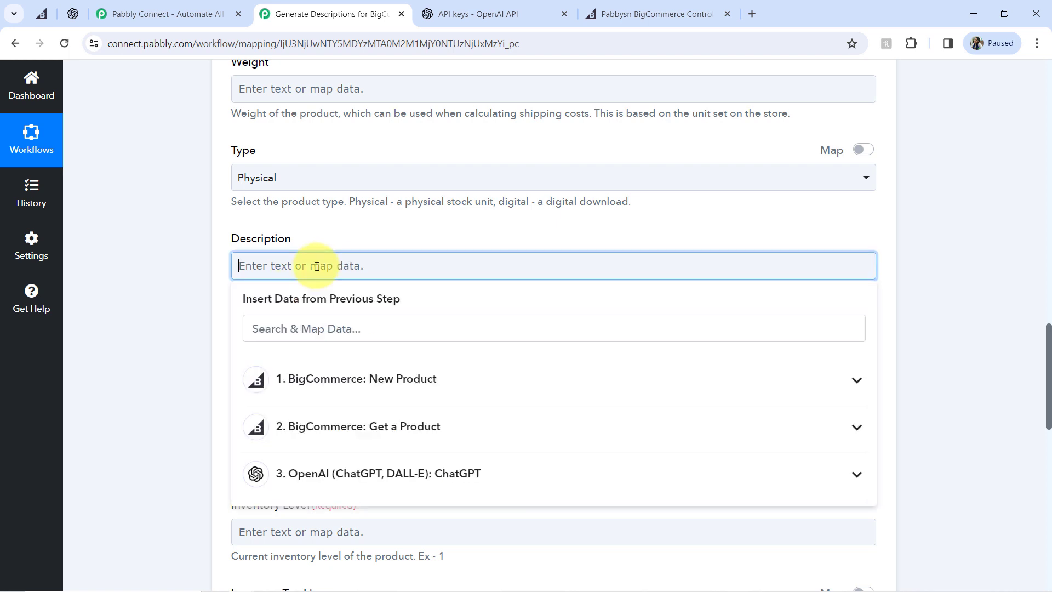
pyautogui.click(351, 473)
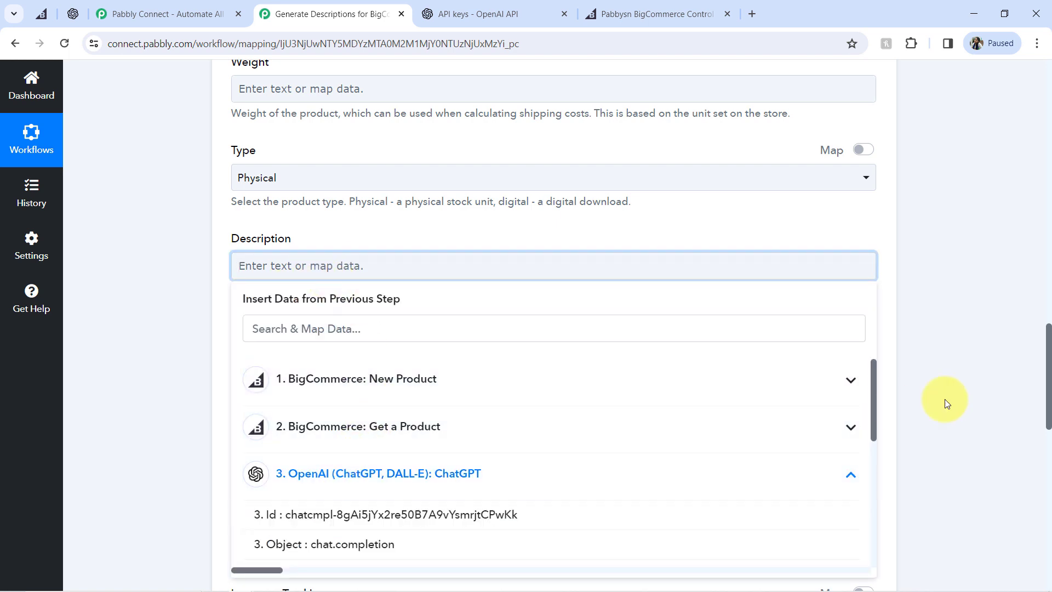
pyautogui.moveTo(874, 376); pyautogui.dragTo(868, 466)
pyautogui.click(553, 471)
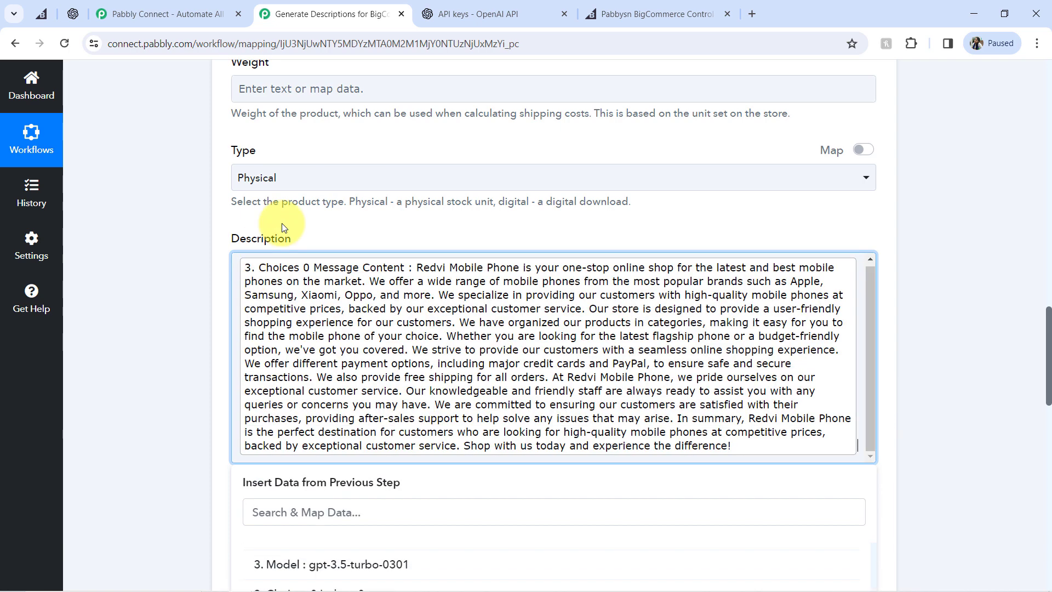
pyautogui.click(245, 258)
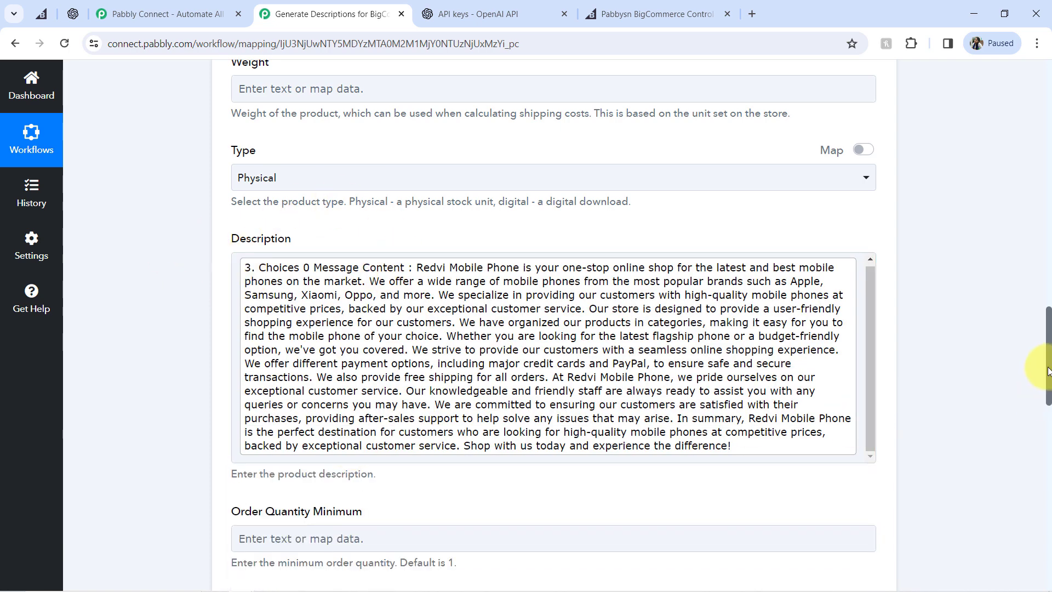
# - Search the mapping data for "level" and map the Inventory Level from Get a Product into the Inventory Level field
pyautogui.moveTo(1048, 371); pyautogui.dragTo(1045, 458)
pyautogui.click(277, 212)
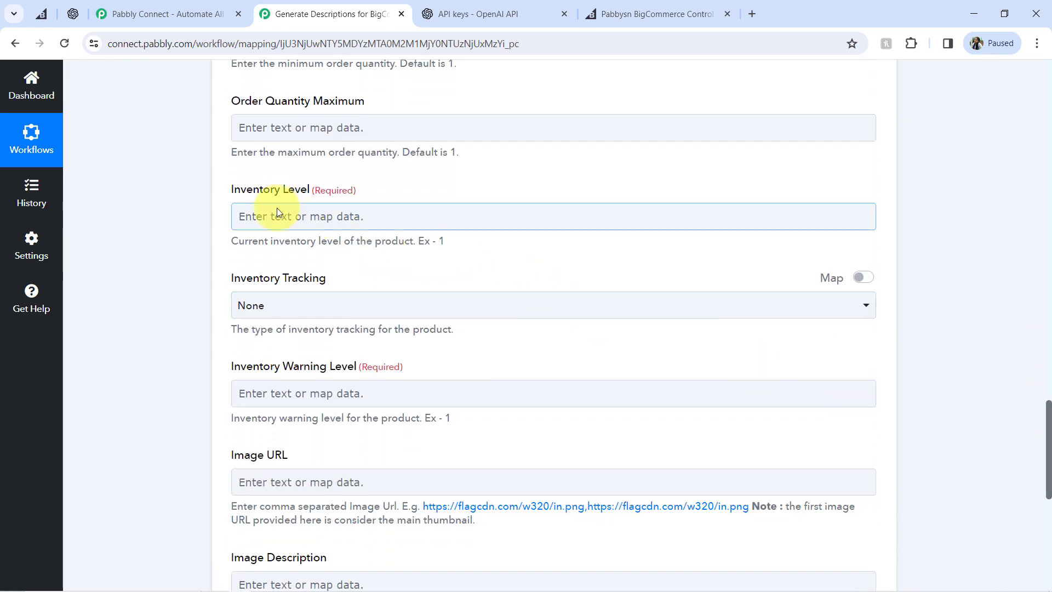
pyautogui.click(278, 214)
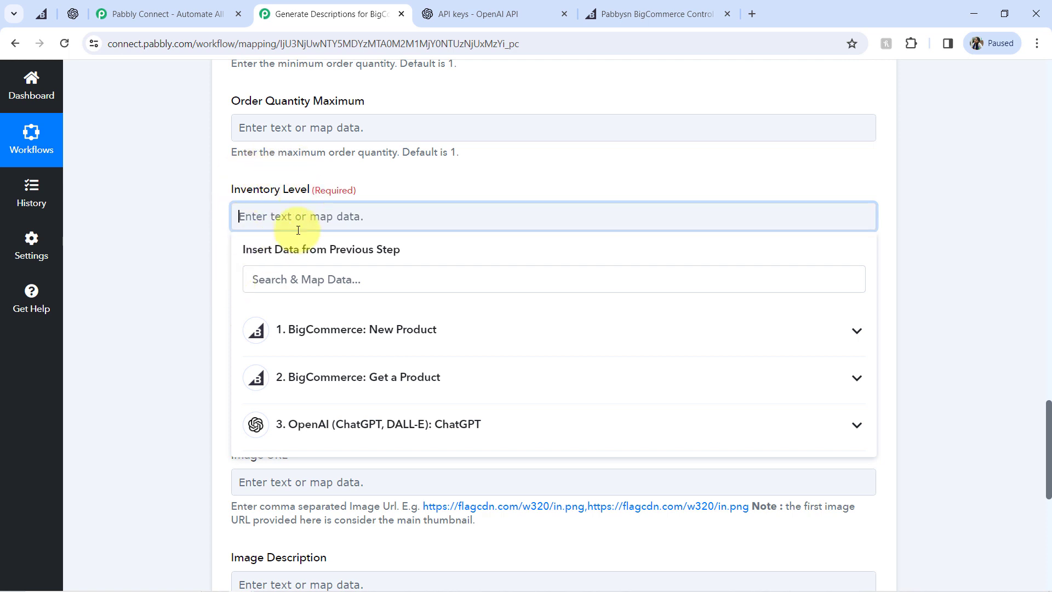
pyautogui.click(280, 280)
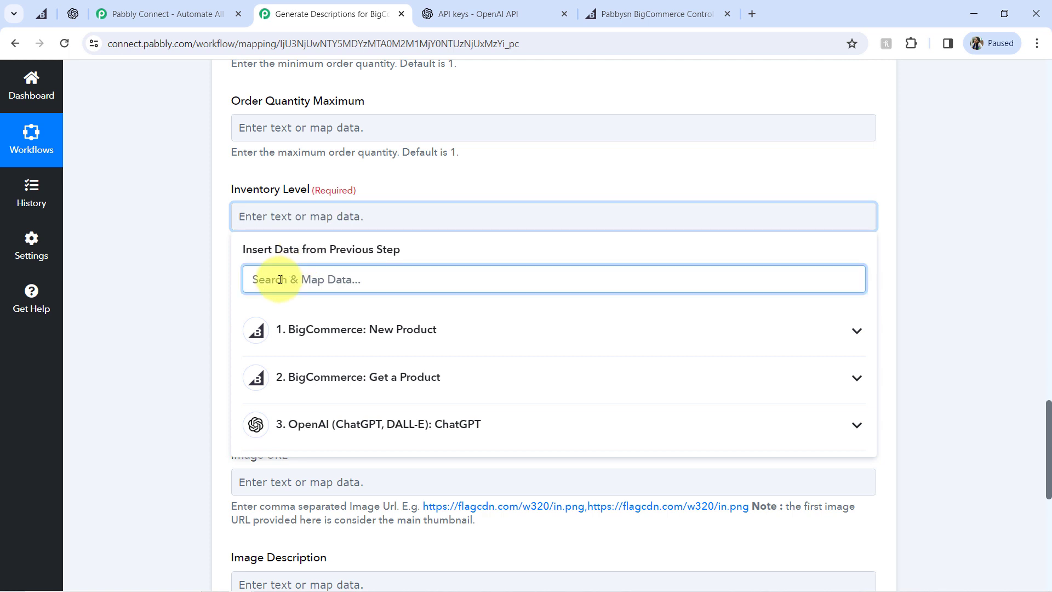
pyautogui.write('level')
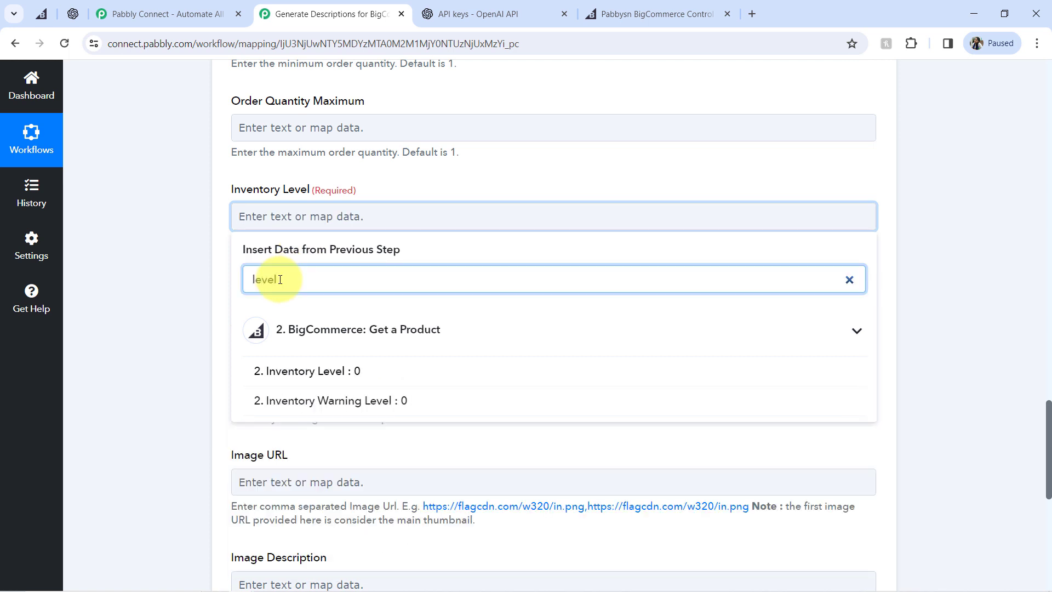
pyautogui.click(285, 371)
pyautogui.click(200, 256)
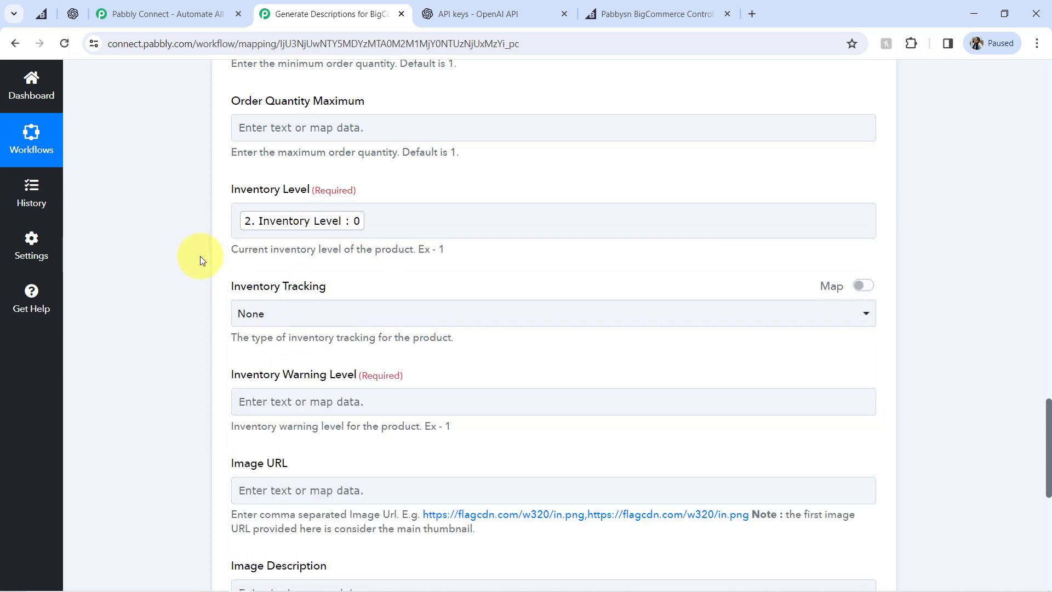
# - Search for "level" and map the Get a Product Inventory Level into the Inventory Warning Level field
pyautogui.click(288, 402)
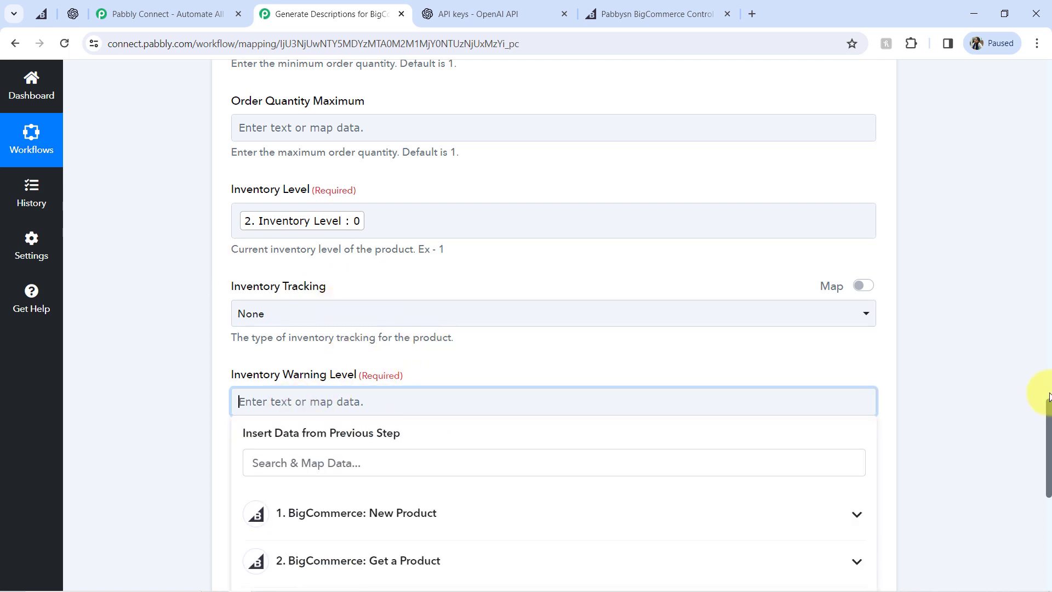
pyautogui.scroll(-3, 1049, 422)
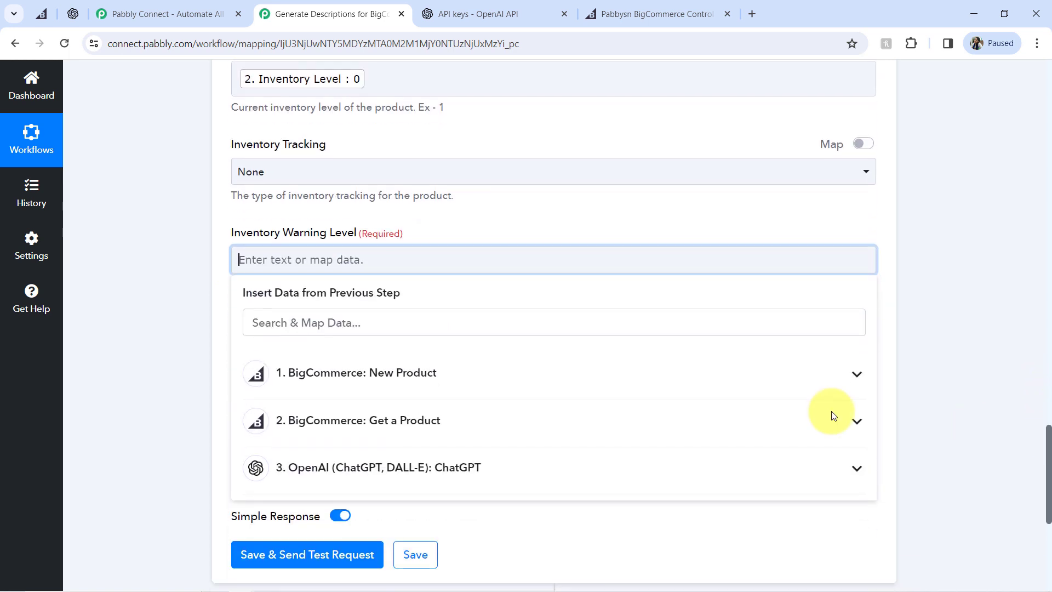
pyautogui.click(308, 318)
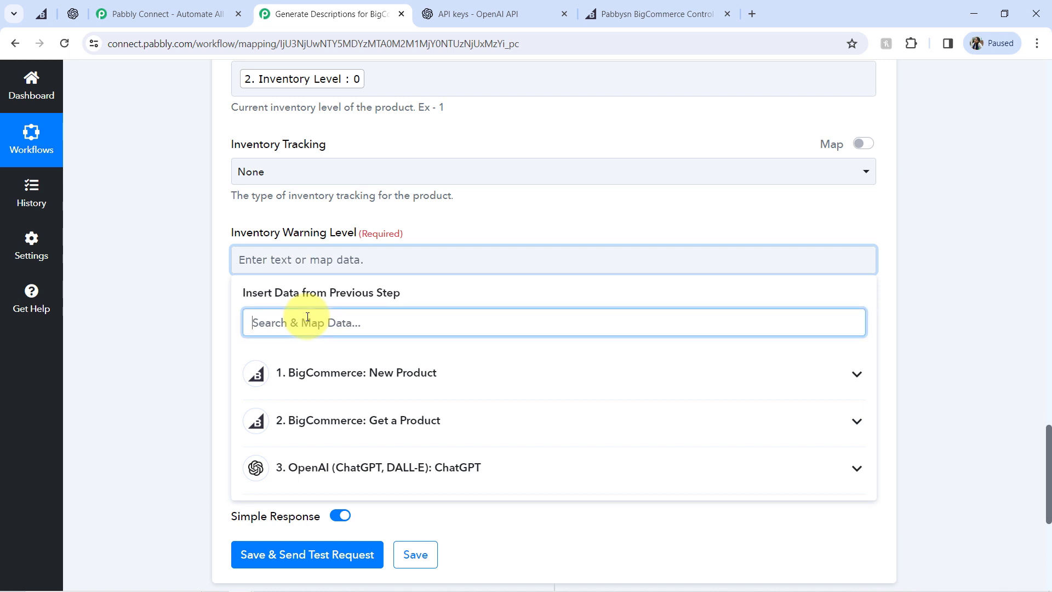
pyautogui.write('level')
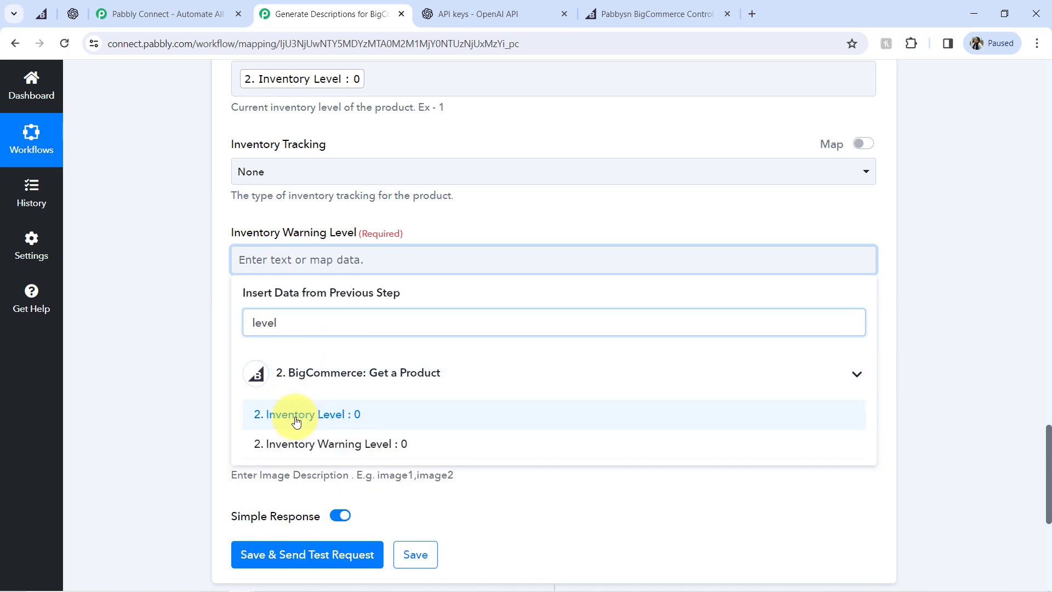
pyautogui.click(298, 415)
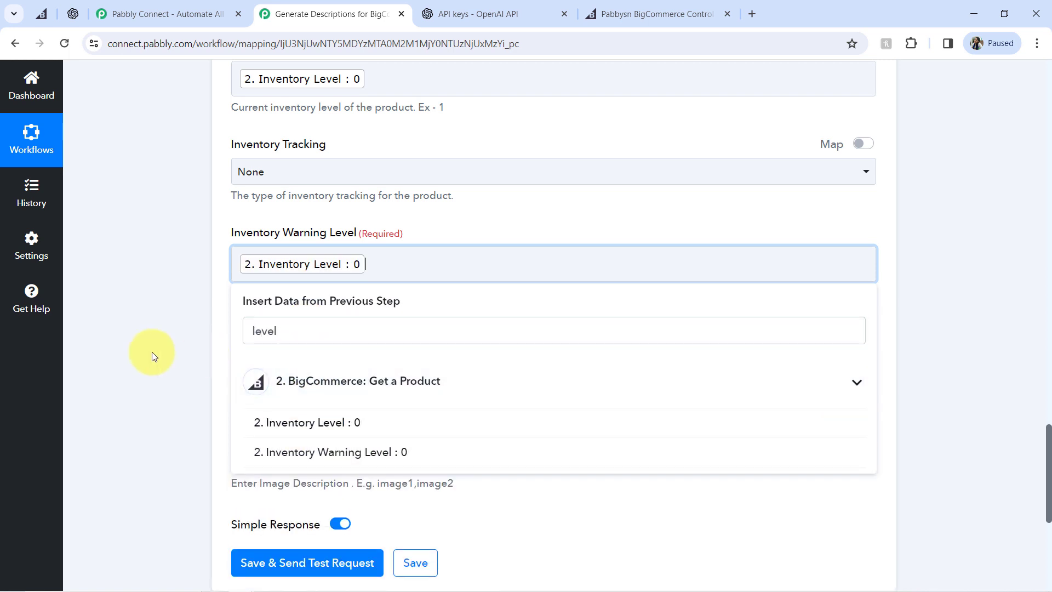
pyautogui.click(152, 355)
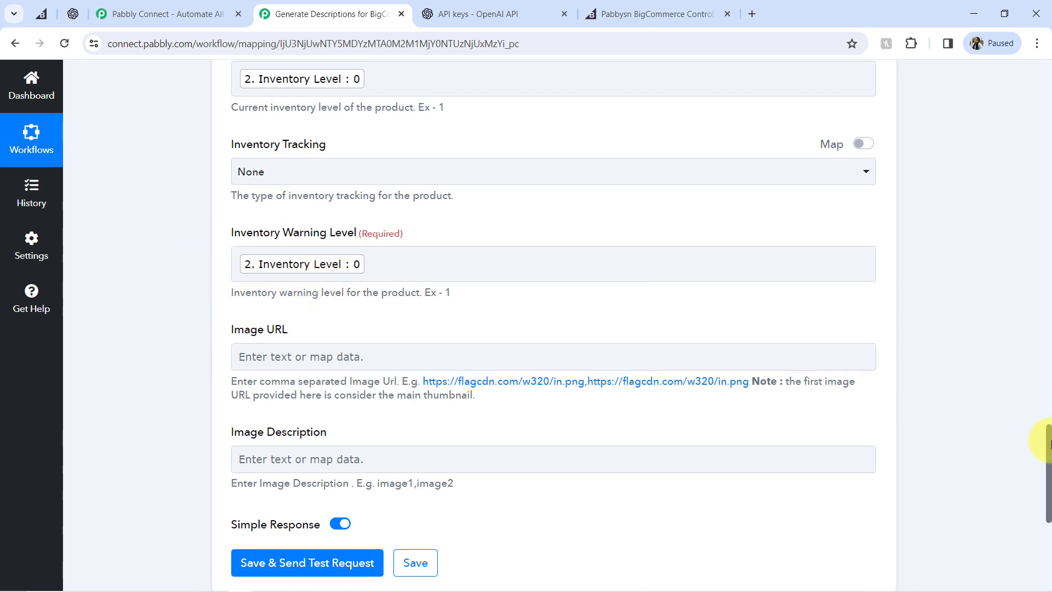
# - Map the Primary Image Thumbnail Url from Get a Product into the Image URL field, then save and send a test request
pyautogui.scroll(-2, 1047, 444)
pyautogui.click(291, 283)
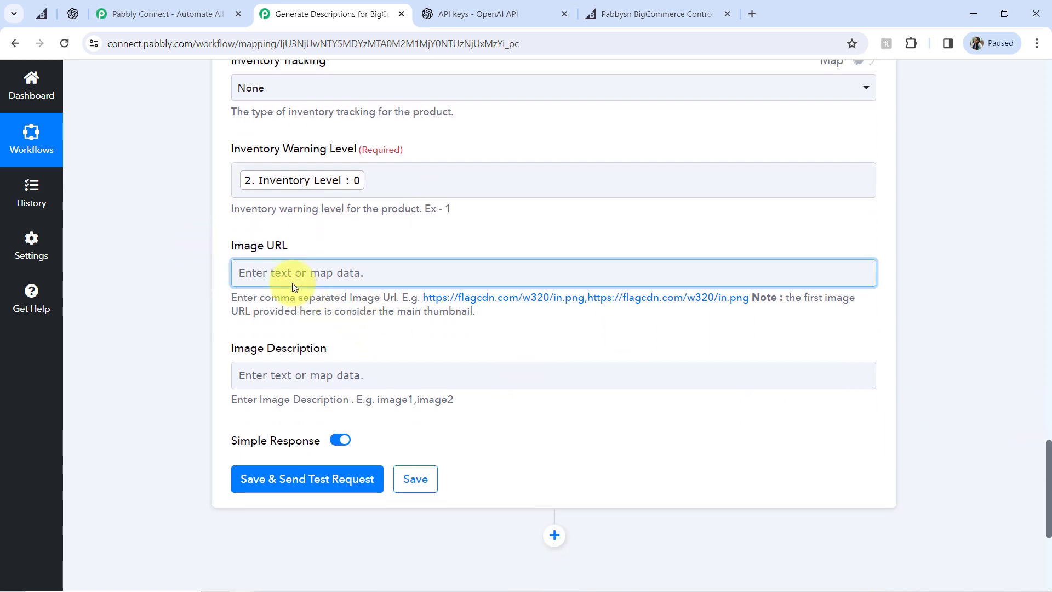
pyautogui.click(273, 335)
pyautogui.write('image')
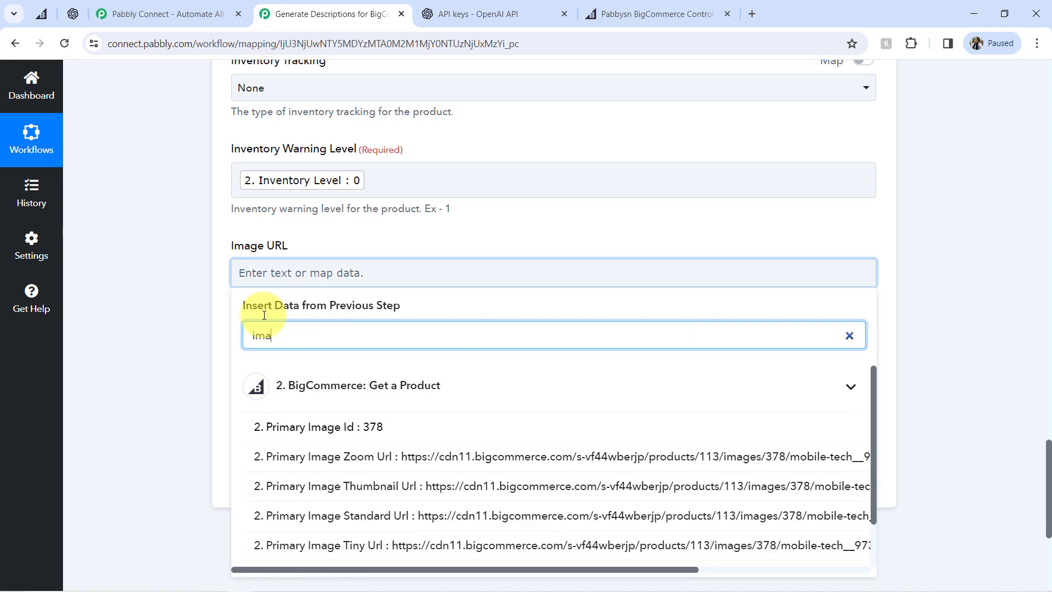
pyautogui.click(425, 485)
pyautogui.click(204, 363)
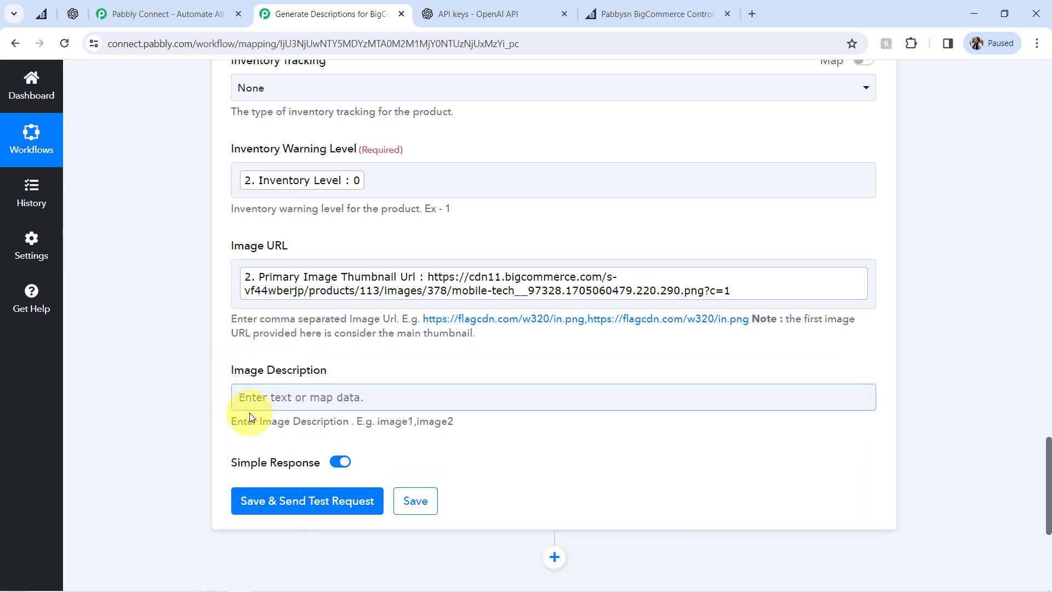
pyautogui.click(283, 503)
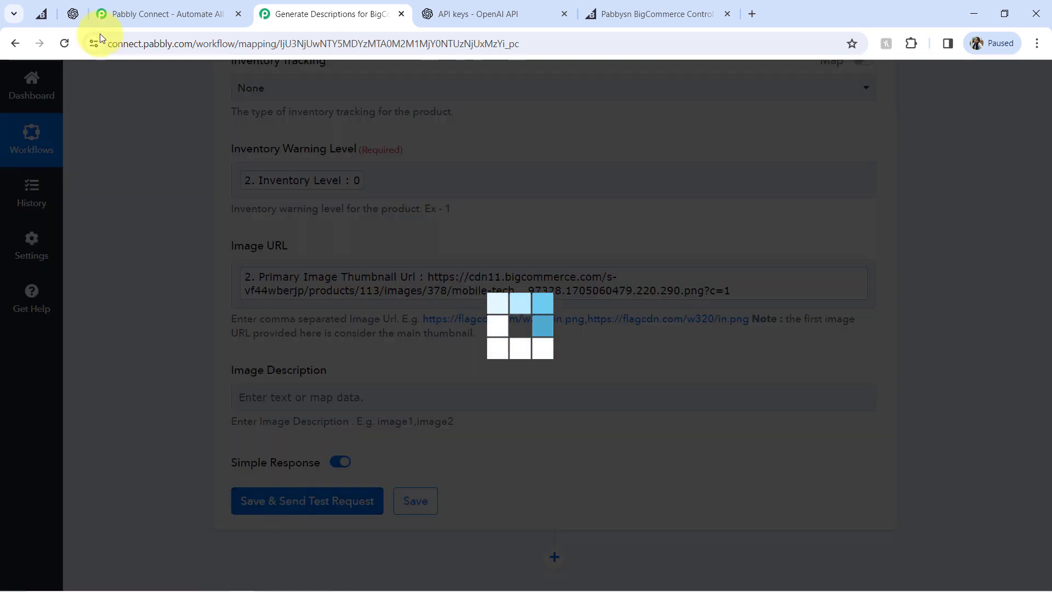
# - Switch to the BigCommerce product list and toggle the Redvi Mobile Phone's visibility off and back on
pyautogui.click(35, 17)
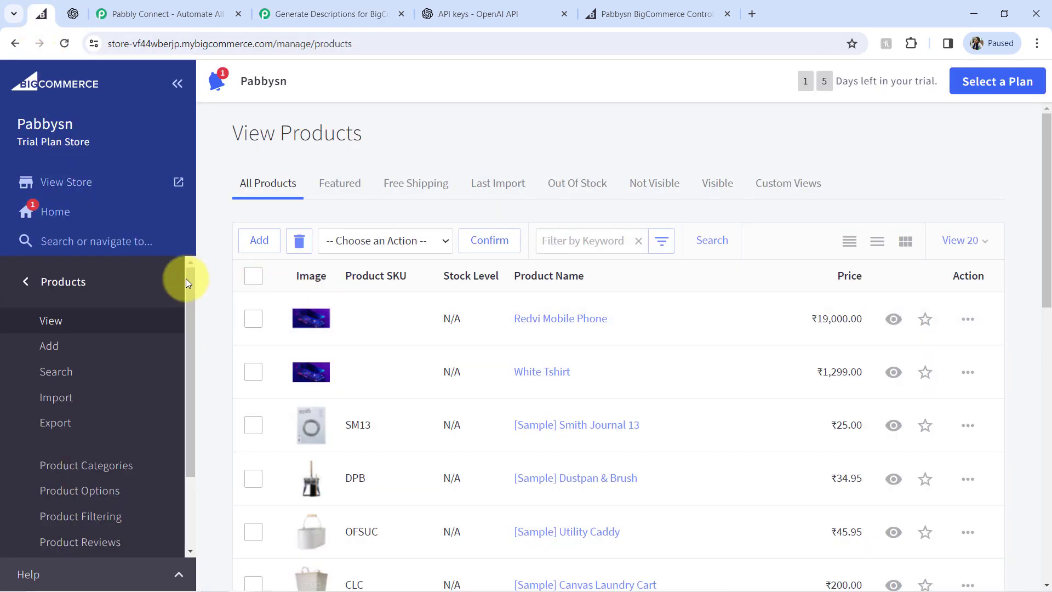
pyautogui.click(894, 318)
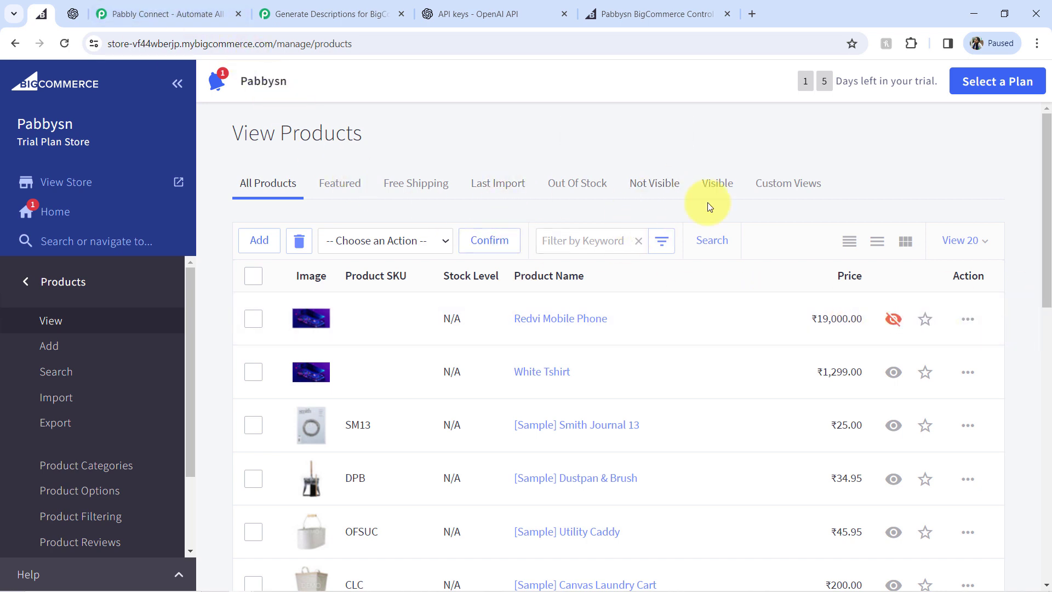
pyautogui.click(893, 318)
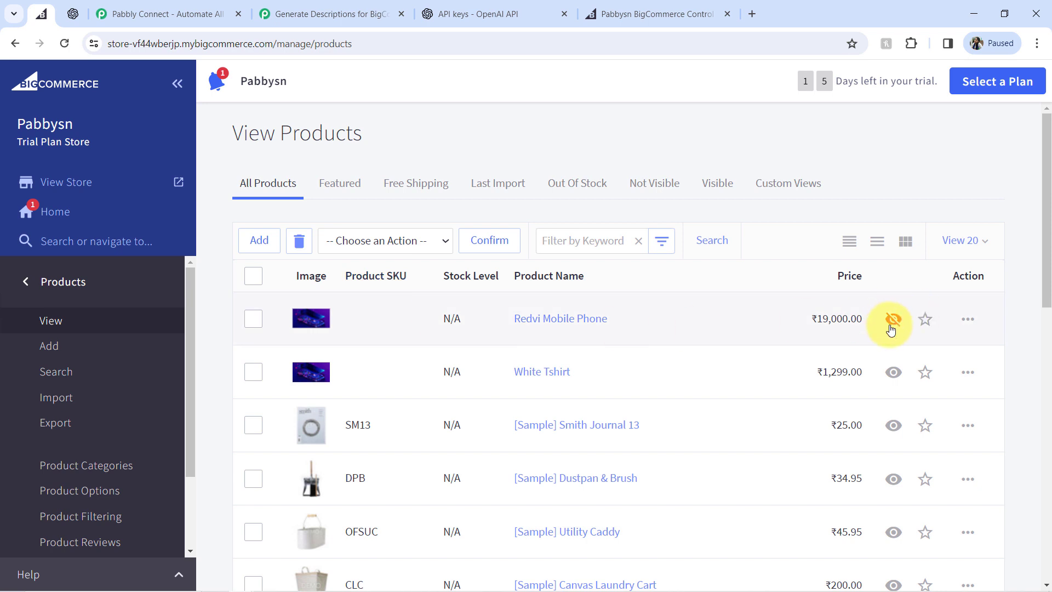
# - Open the Redvi Mobile Phone product, view it on the storefront and examine its description
pyautogui.click(531, 318)
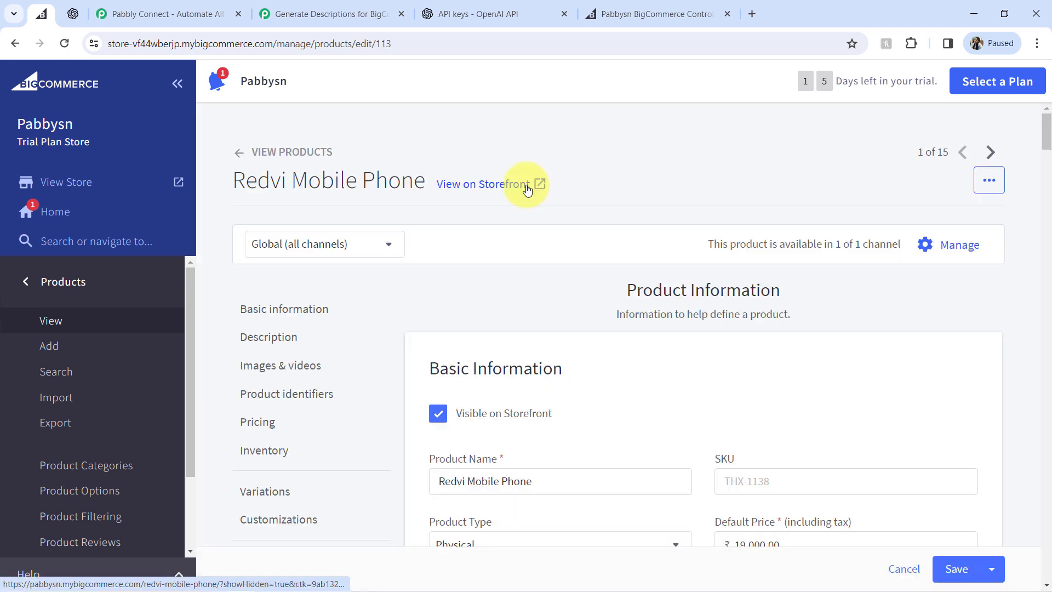
pyautogui.click(522, 184)
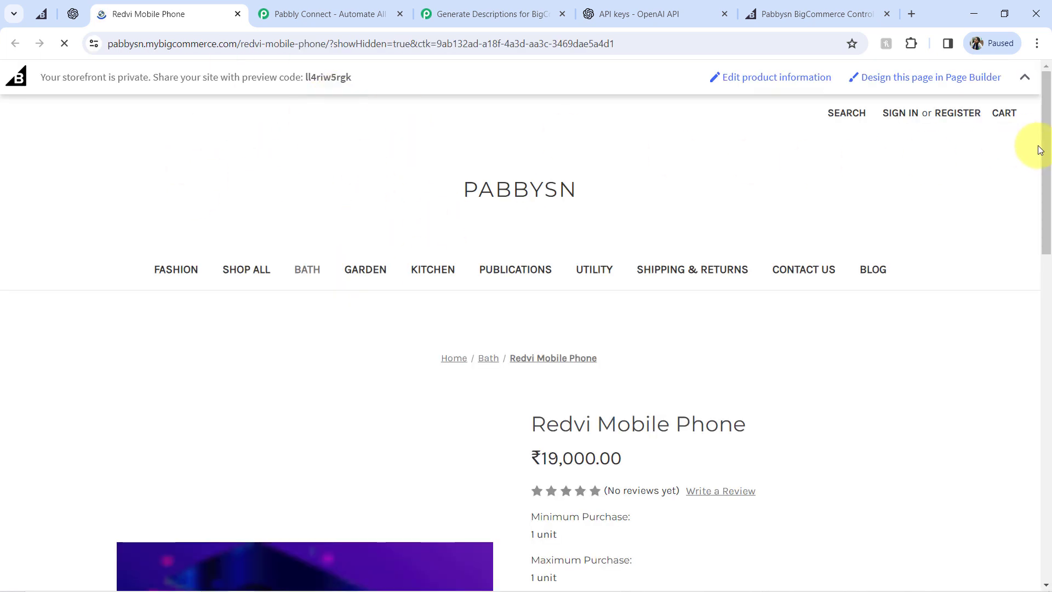
pyautogui.moveTo(1047, 159); pyautogui.dragTo(1047, 233)
pyautogui.scroll(-4, 1036, 241)
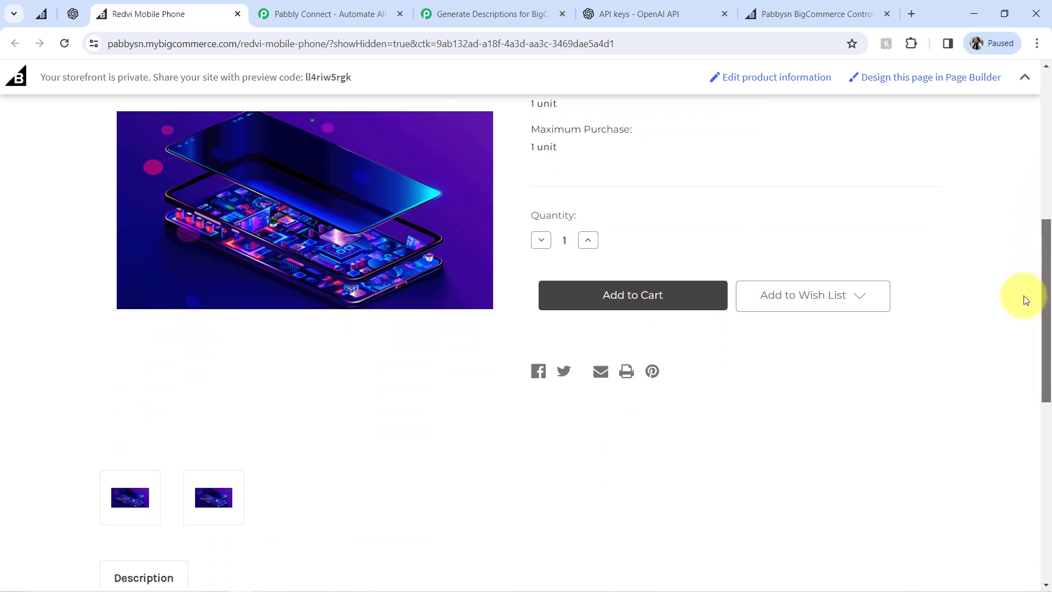
pyautogui.scroll(1, 1022, 279)
pyautogui.scroll(-6, 1024, 275)
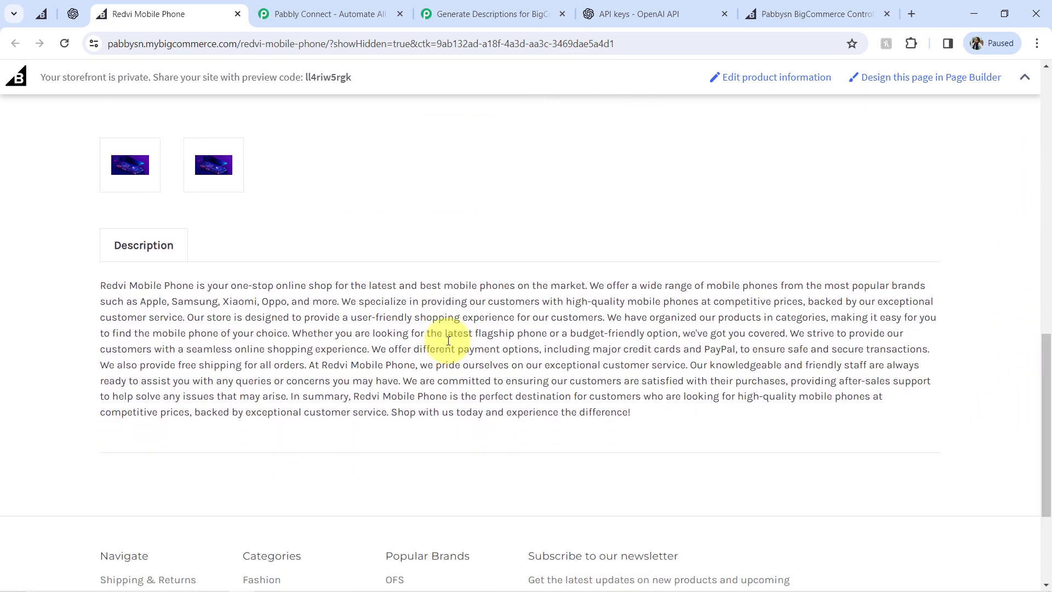
# - Highlight the Redvi Mobile Phone's storefront description, then switch to the Pabbly Connect workflow and review it from its trigger
pyautogui.moveTo(137, 280); pyautogui.dragTo(658, 414)
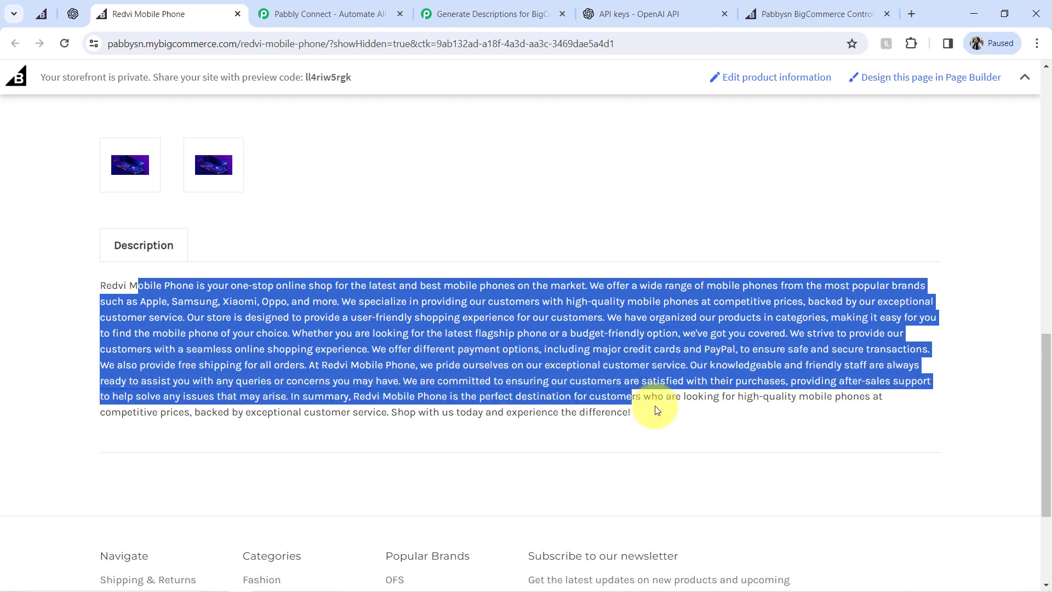
pyautogui.click(477, 13)
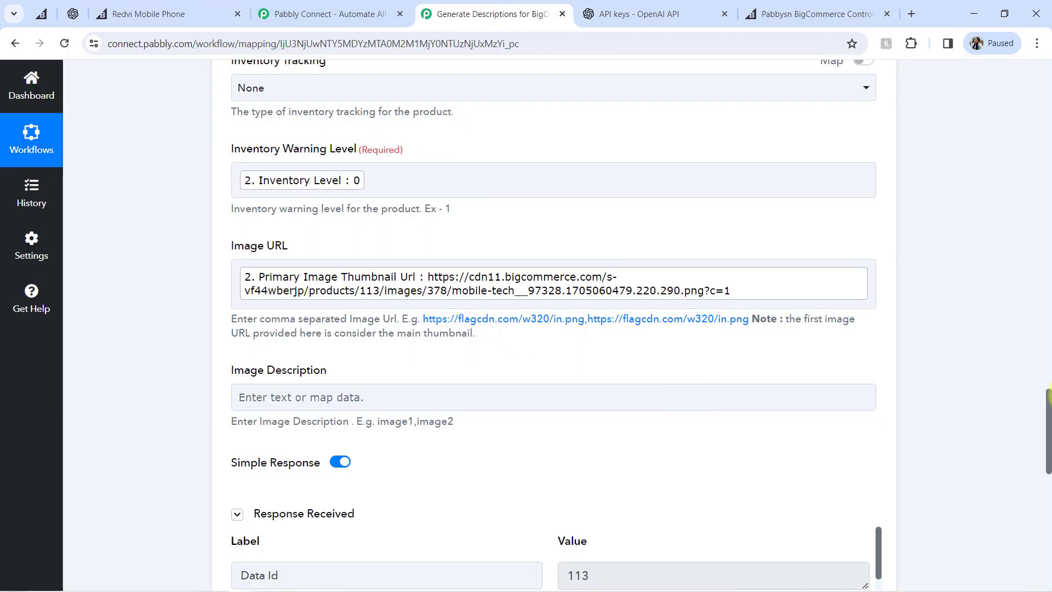
pyautogui.moveTo(1049, 412); pyautogui.dragTo(1046, 8)
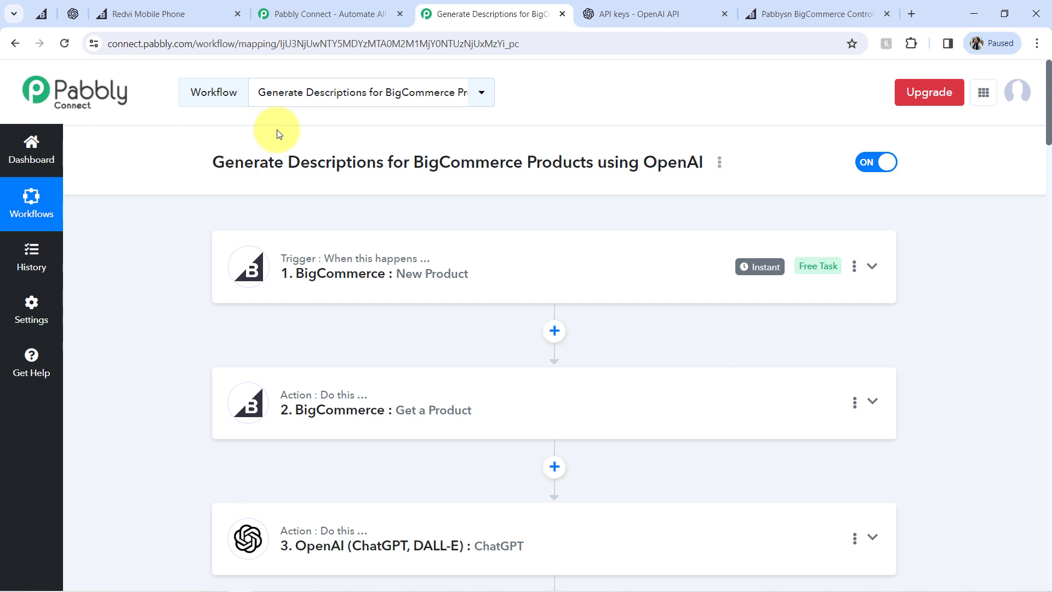
pyautogui.moveTo(358, 260)
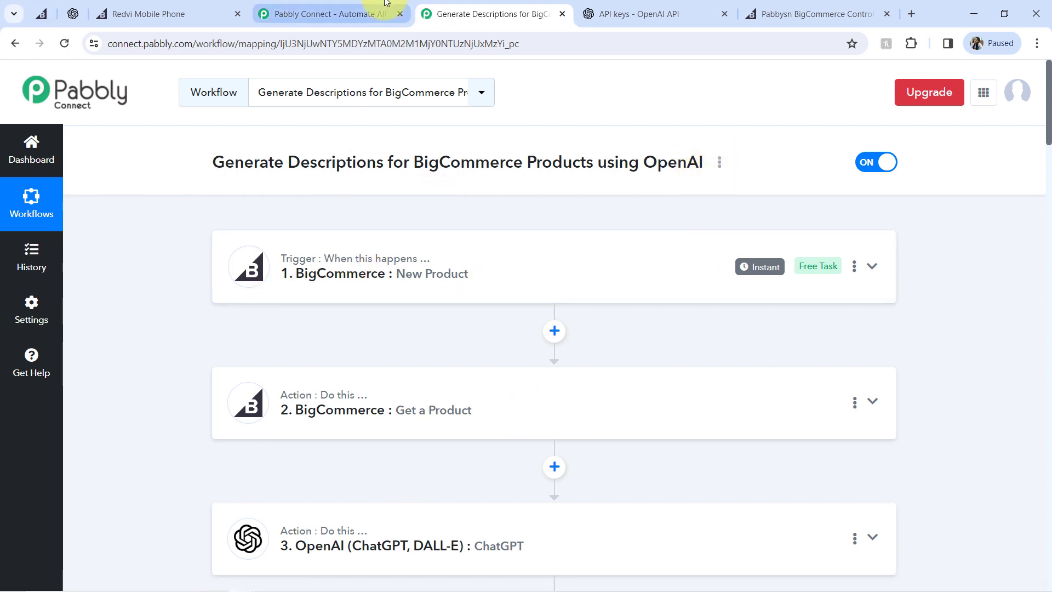
# - Close the OpenAI API keys, BigCommerce control panel, Redvi Mobile Phone and Pabbly Connect homepage pages, keeping the workflow open
pyautogui.click(723, 16)
pyautogui.click(724, 15)
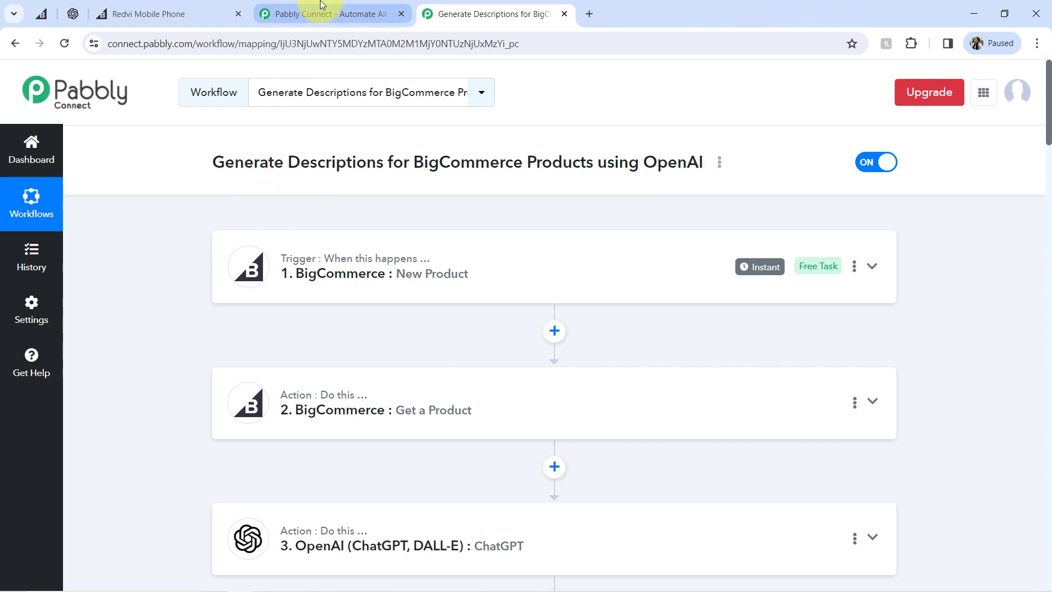
pyautogui.click(213, 12)
pyautogui.click(237, 18)
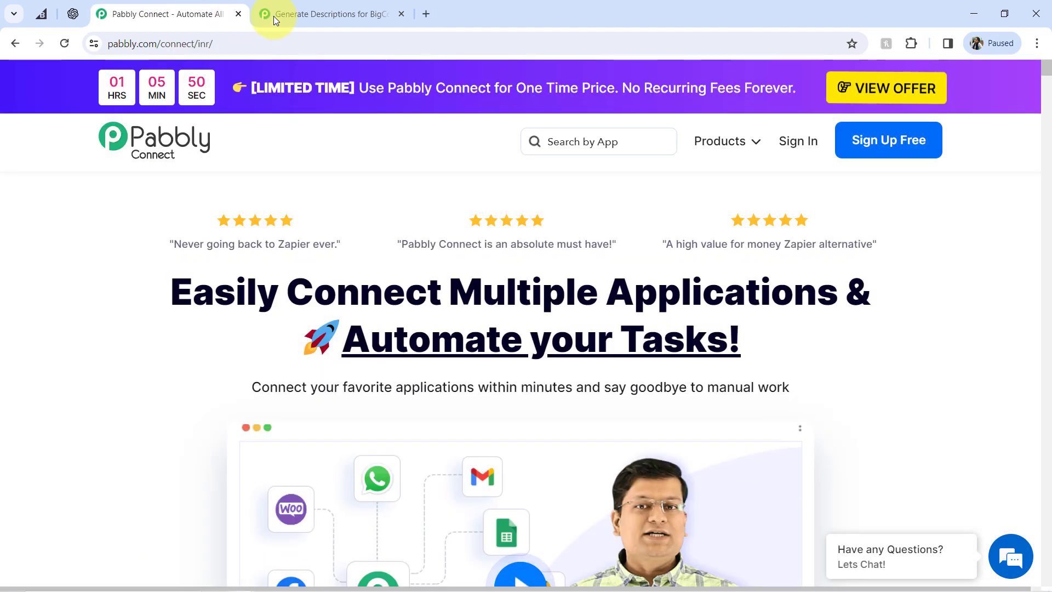
pyautogui.click(236, 14)
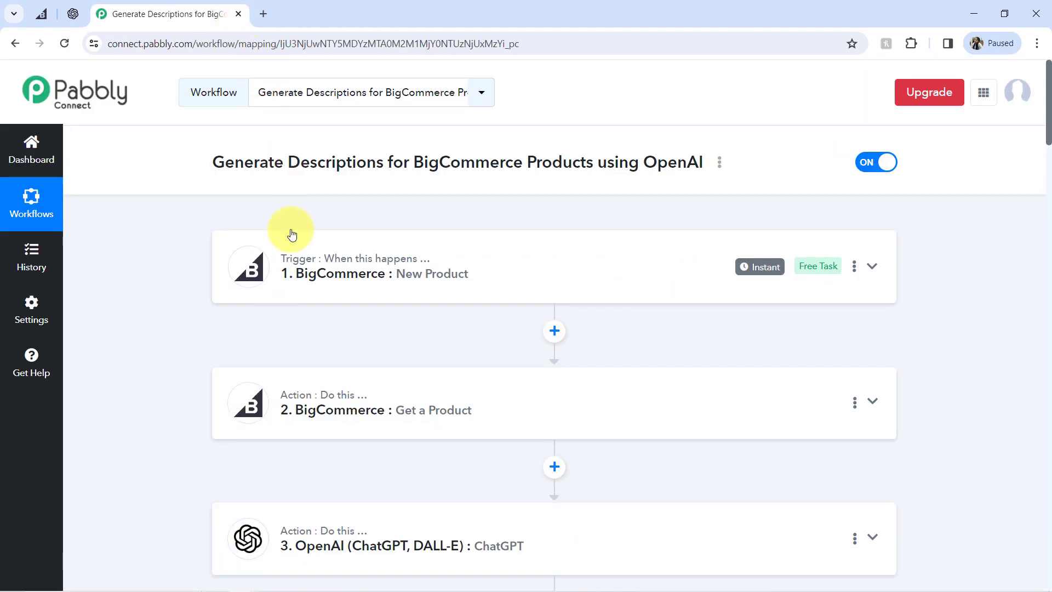
# - Copy the share link of the Generate Descriptions for BigCommerce Products using OpenAI workflow and close the sharing dialog
pyautogui.click(719, 163)
pyautogui.click(585, 233)
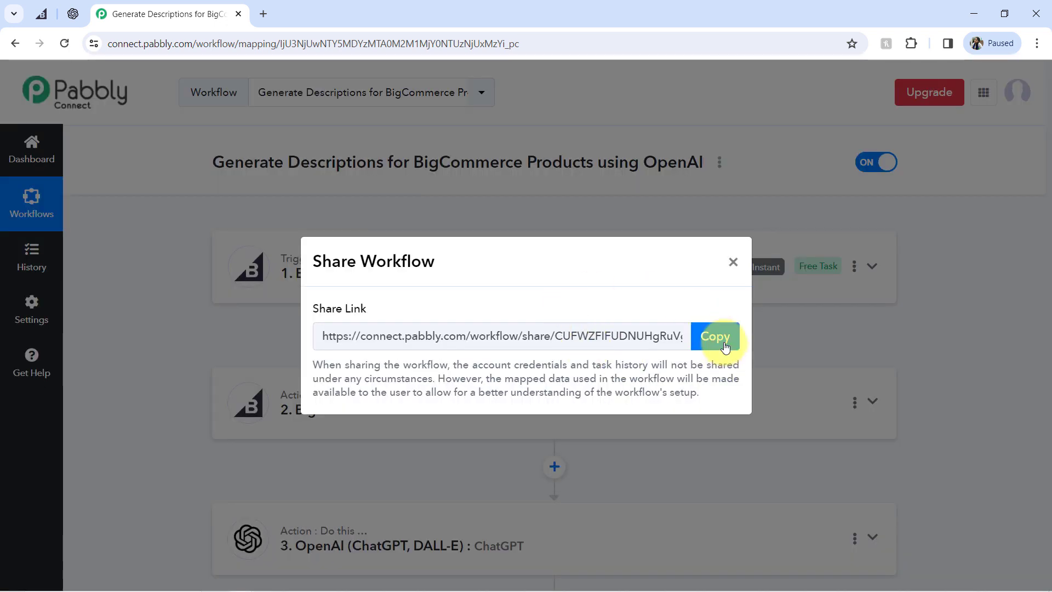
pyautogui.click(725, 346)
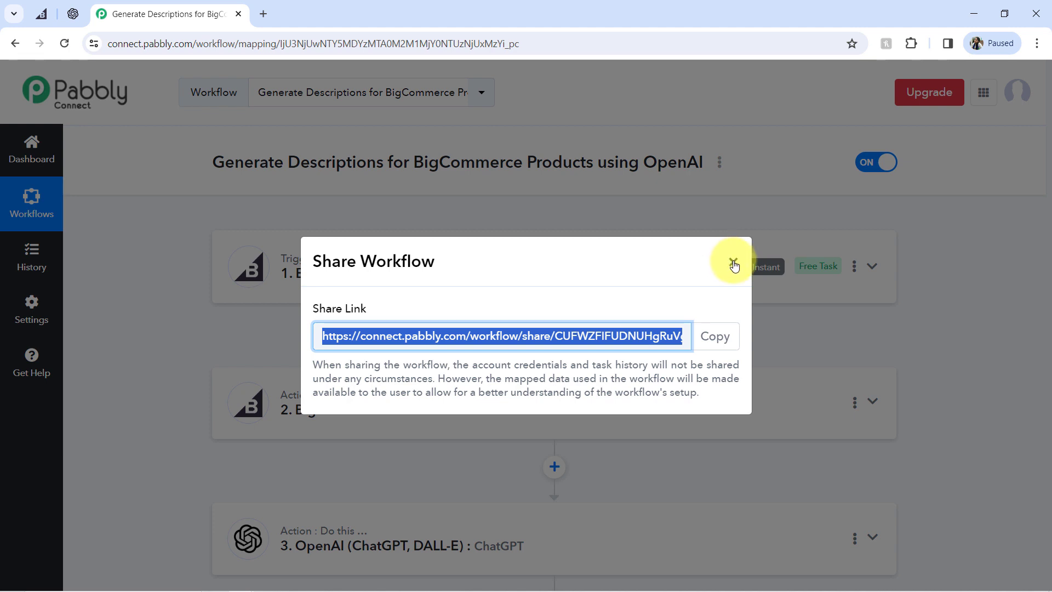
pyautogui.click(733, 263)
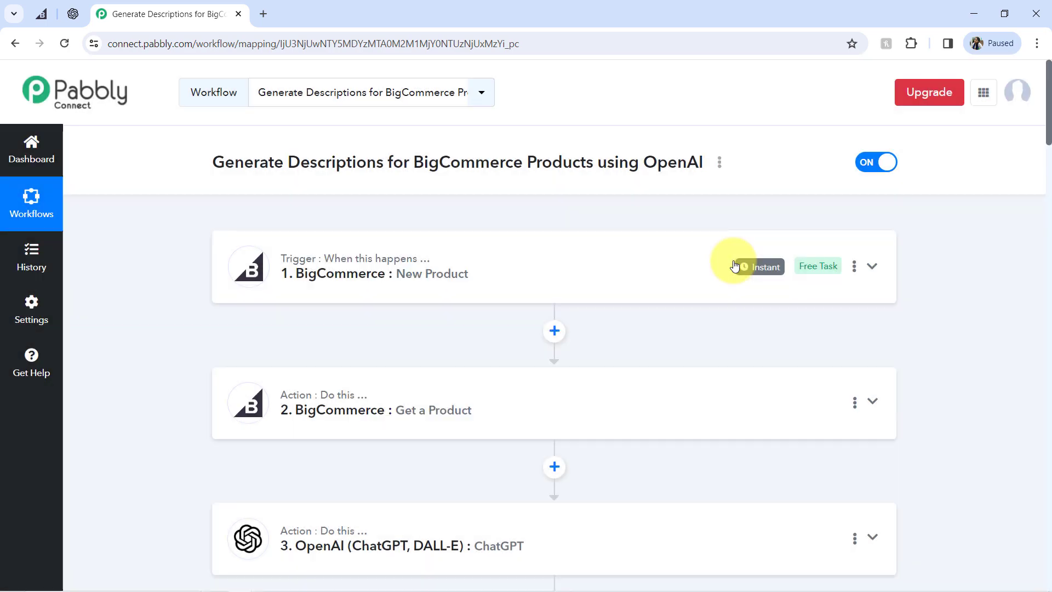